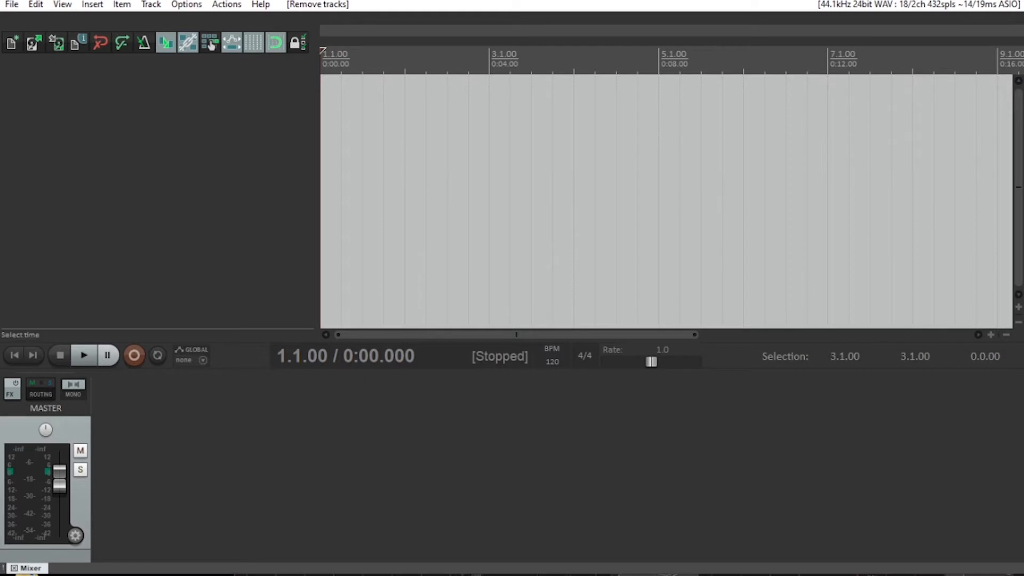
# Import the audio file "1. Battle Scars 1" into the project on a new track
pyautogui.click(92, 4)
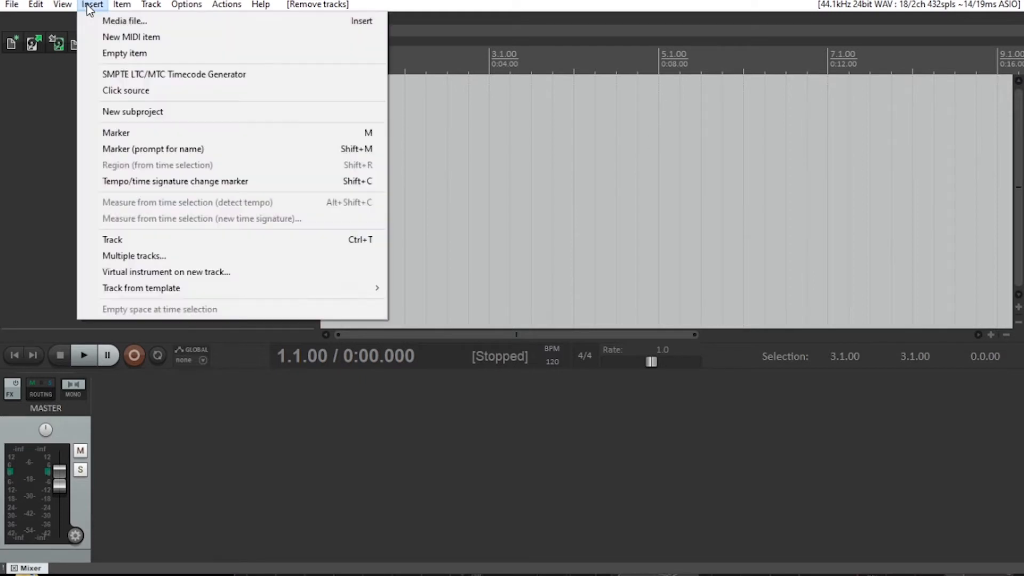
pyautogui.click(115, 19)
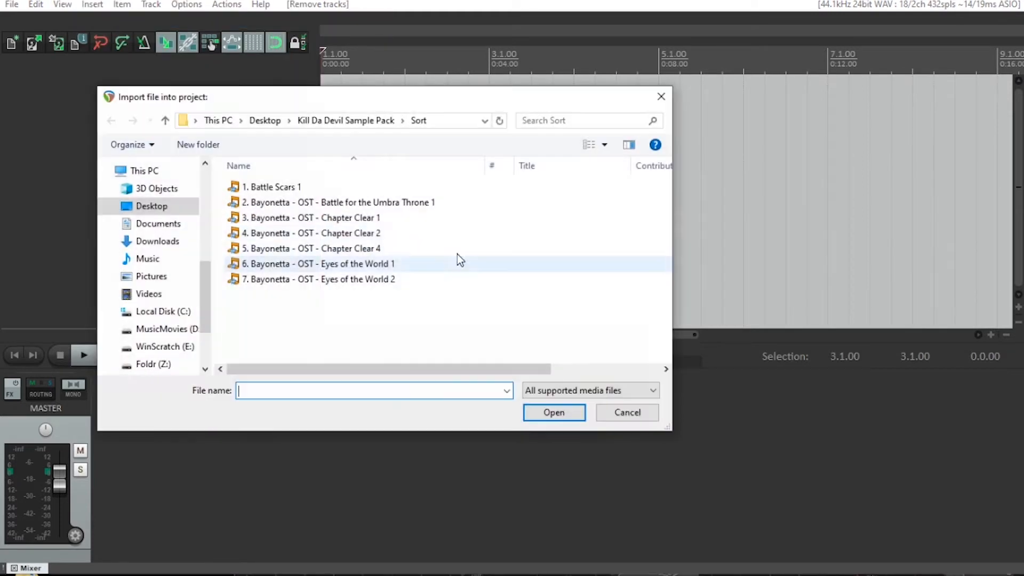
pyautogui.doubleClick(273, 188)
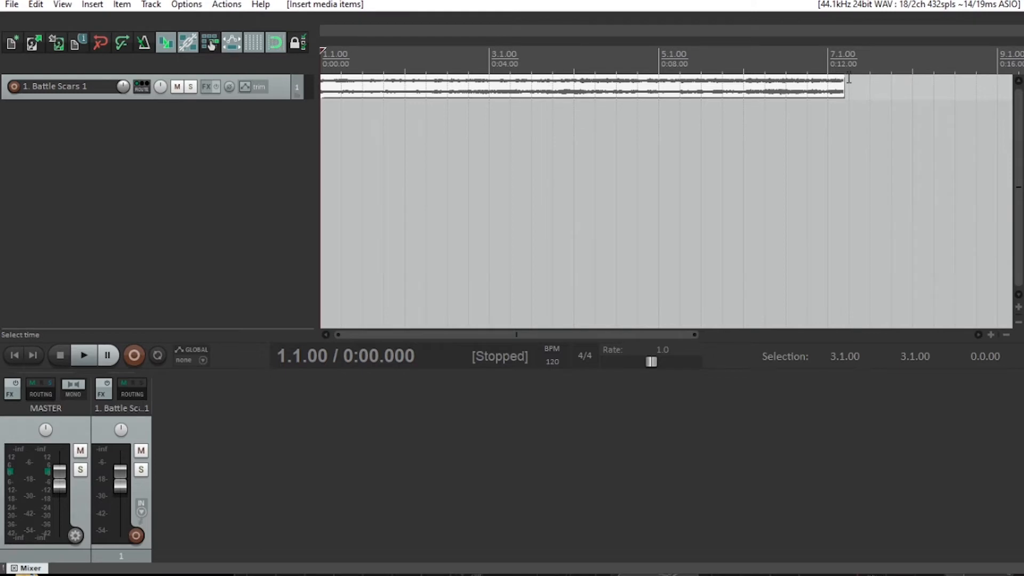
# Play back the imported sample and check where its clip ends against the bar marks around 7.1.00
pyautogui.press('space')
pyautogui.press('space')
pyautogui.click(848, 58)
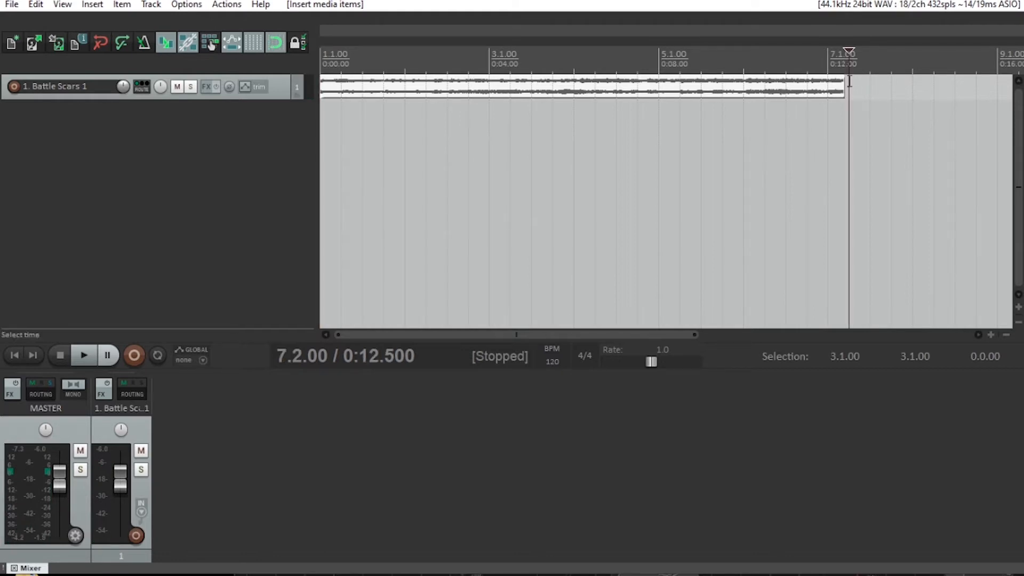
pyautogui.click(830, 59)
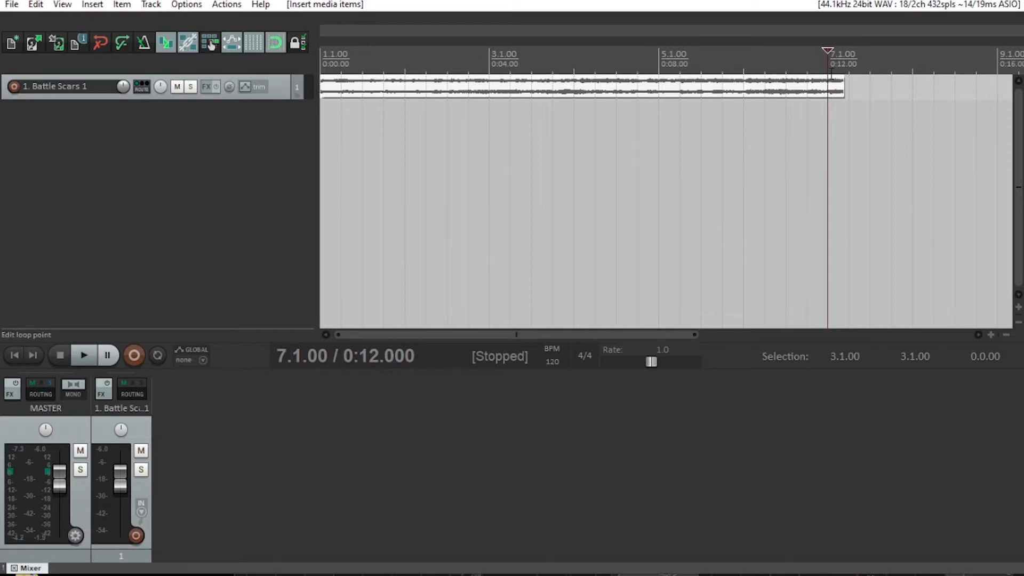
# Locate bars 5.1.00 and 9.1.00 on the timeline and mark a four-bar time selection from 1.1.00 to 5.1.00
pyautogui.scroll(3, 831, 68)
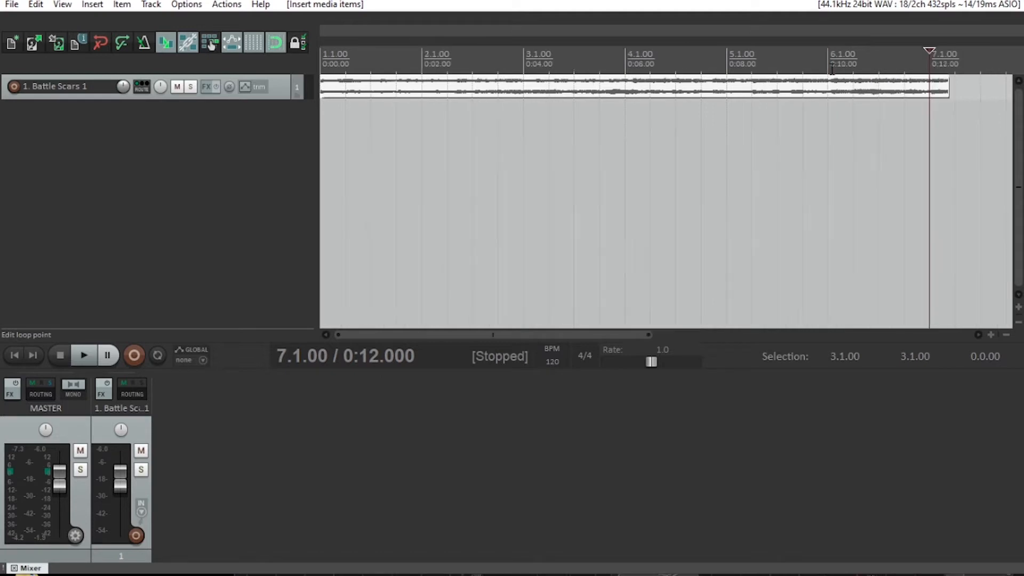
pyautogui.click(548, 64)
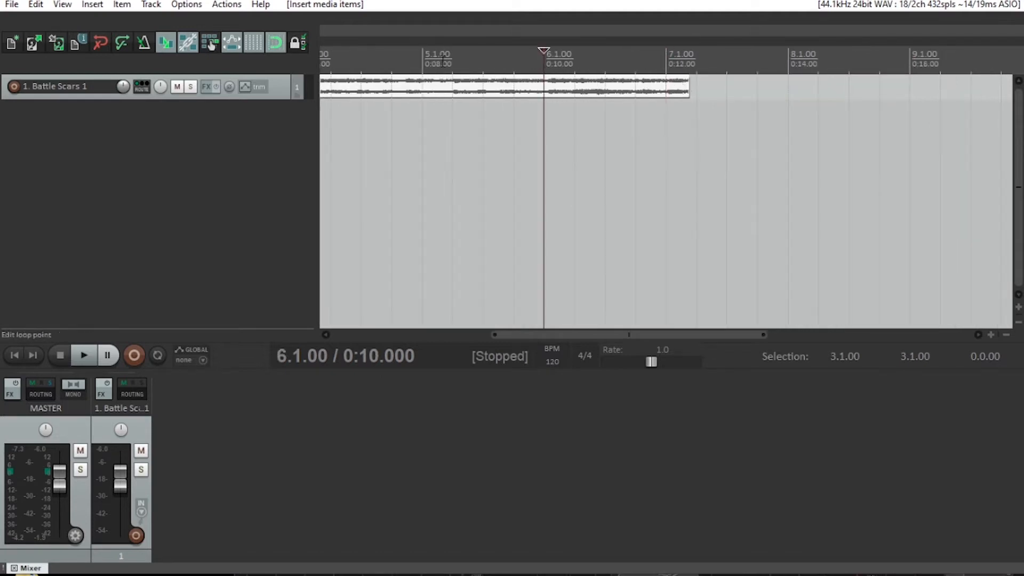
pyautogui.click(418, 63)
pyautogui.scroll(-5, 470, 59)
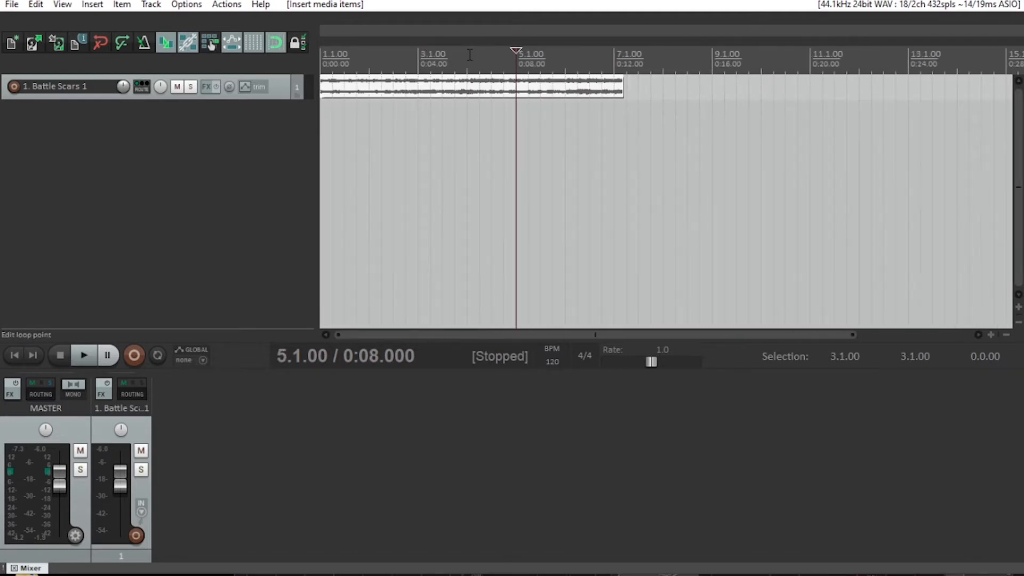
pyautogui.scroll(-1, 469, 55)
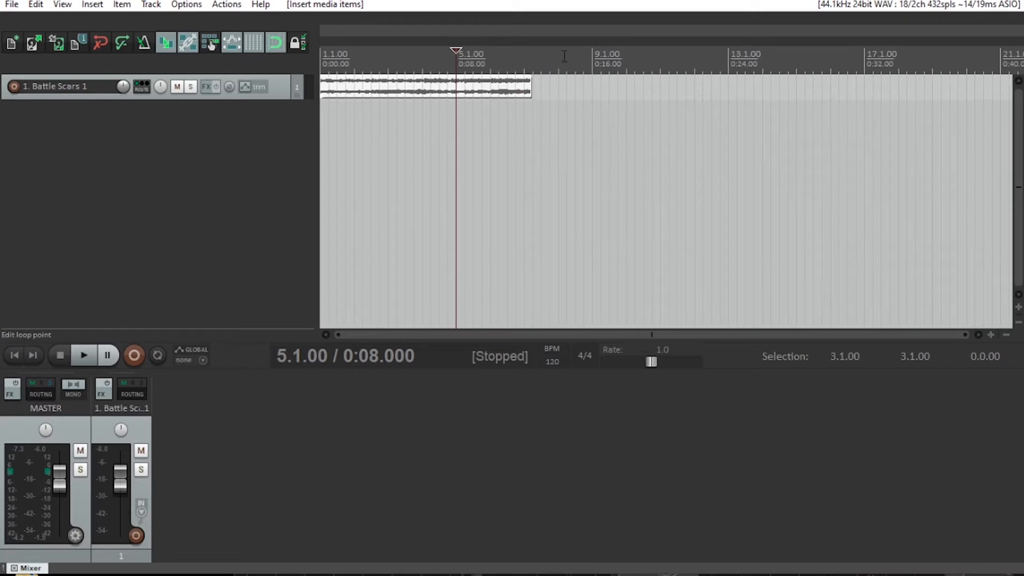
pyautogui.click(590, 59)
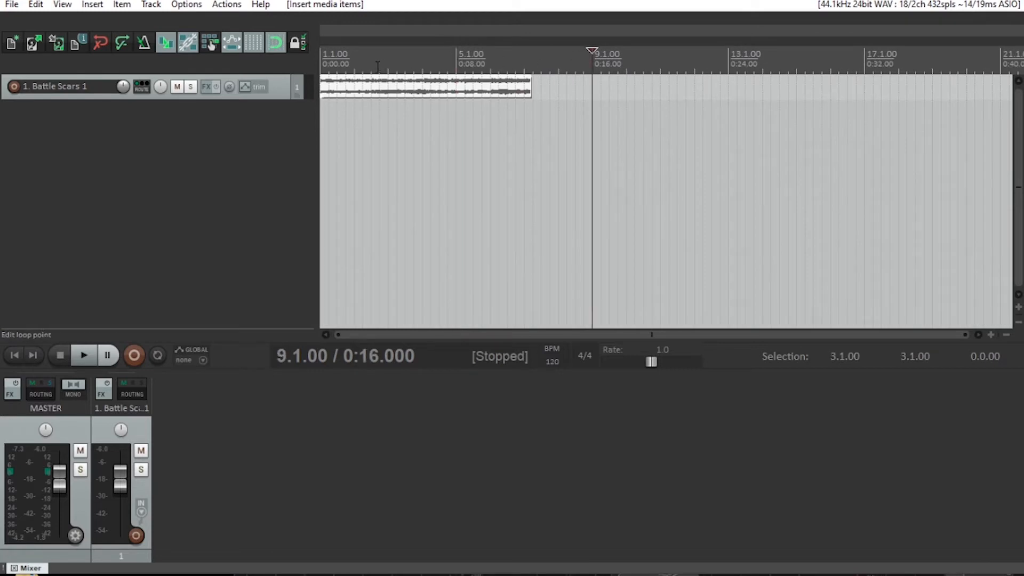
pyautogui.click(460, 56)
pyautogui.click(590, 58)
pyautogui.moveTo(456, 59); pyautogui.dragTo(321, 62)
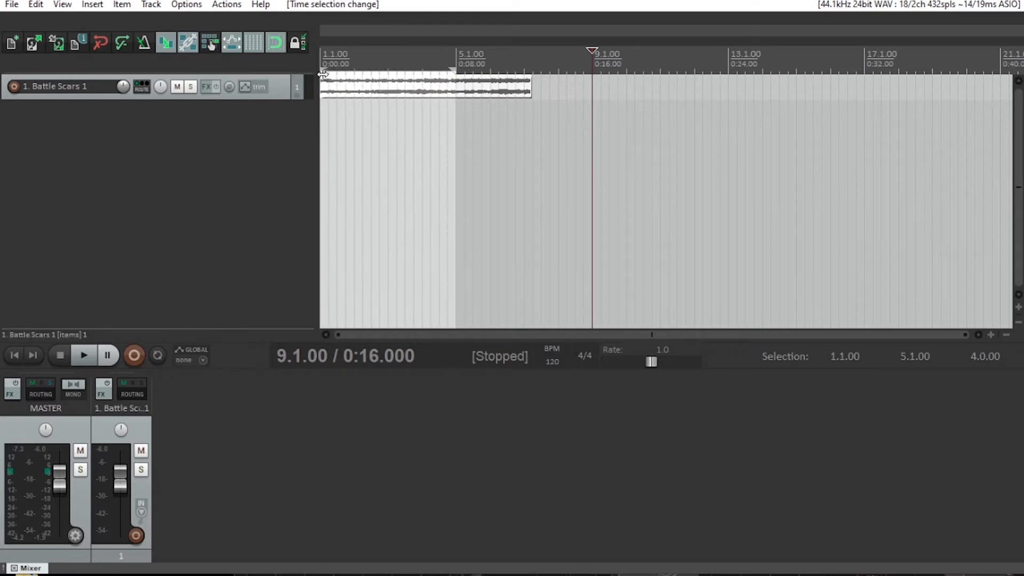
pyautogui.click(405, 60)
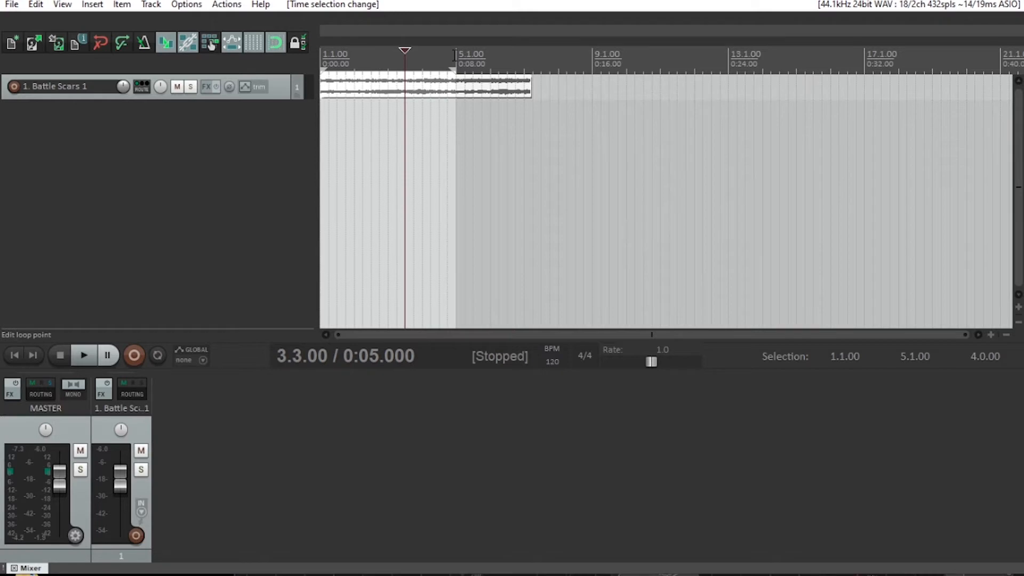
# Adjust the timeline's horizontal zoom so that the range from 1.1.00 to 9.1.00 fits in view
pyautogui.scroll(5, 455, 55)
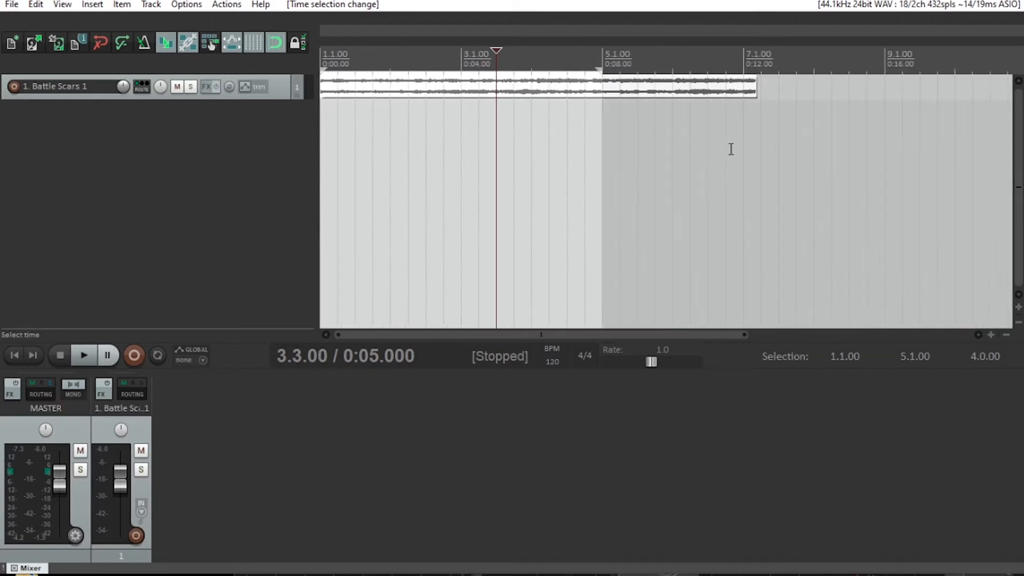
pyautogui.scroll(-3, 754, 188)
pyautogui.click(993, 336)
pyautogui.click(1008, 335)
pyautogui.click(1007, 336)
pyautogui.click(991, 335)
pyautogui.click(991, 336)
pyautogui.click(992, 335)
pyautogui.click(1006, 335)
pyautogui.click(1006, 335)
pyautogui.click(991, 335)
pyautogui.click(991, 336)
pyautogui.click(991, 335)
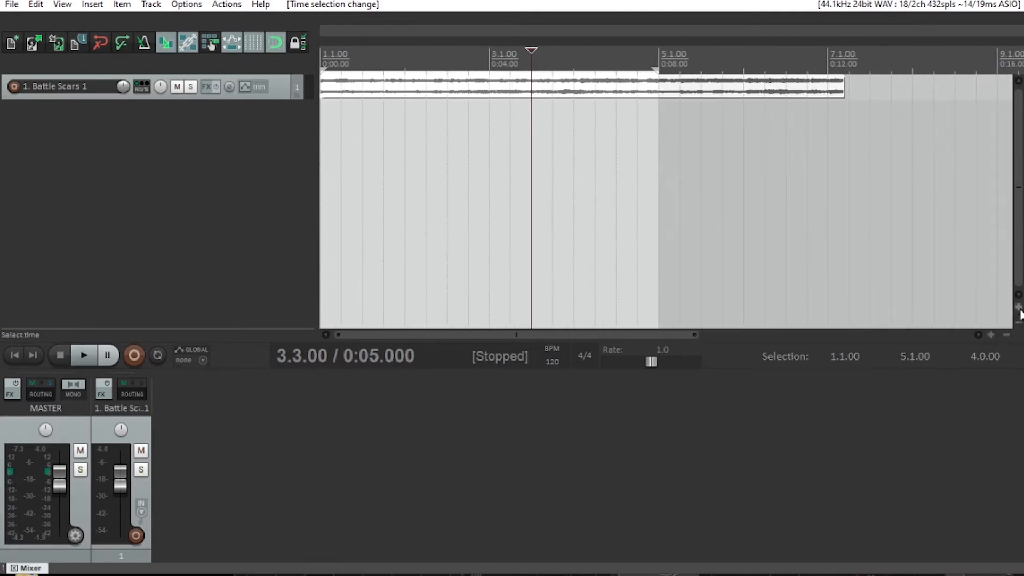
# Enlarge the track height vertically until the sample's stereo waveform can be read clearly
pyautogui.click(1020, 309)
pyautogui.click(1020, 309)
pyautogui.click(1019, 309)
pyautogui.click(1019, 309)
pyautogui.click(1019, 309)
pyautogui.click(1019, 309)
pyautogui.click(1020, 309)
pyautogui.click(1020, 322)
pyautogui.click(1019, 323)
pyautogui.click(1019, 307)
pyautogui.moveTo(1020, 309); pyautogui.dragTo(1020, 309)
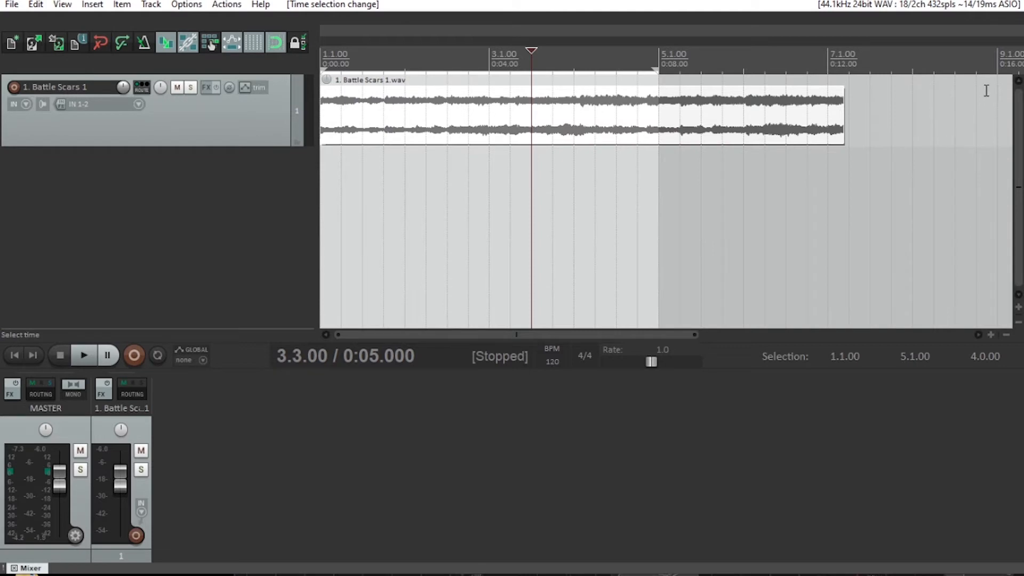
# Clear the time selection and time-stretch the Battle Scars 1 item to end exactly at 5.1.00
pyautogui.click(1002, 63)
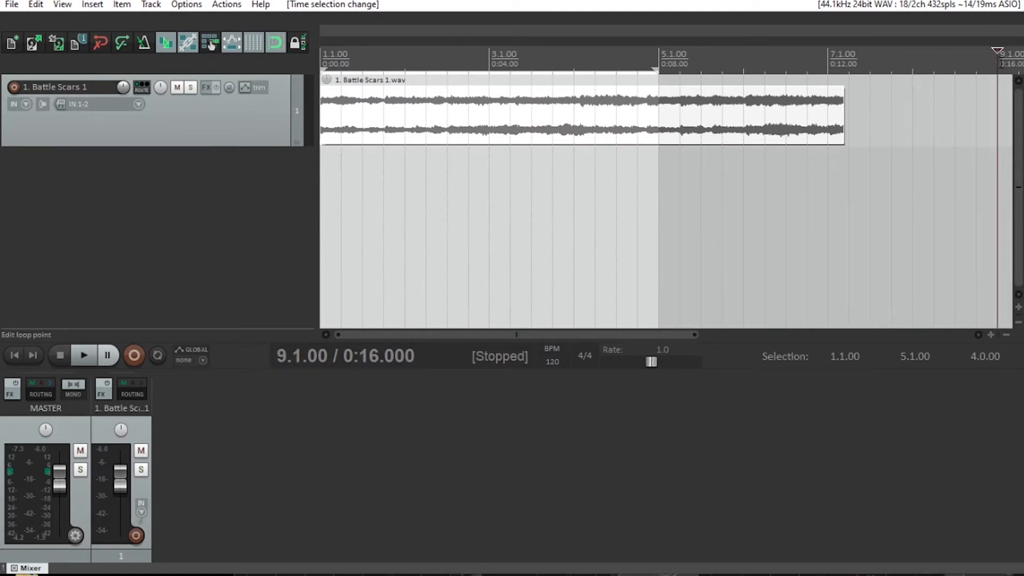
pyautogui.click(654, 133)
pyautogui.press('Home')
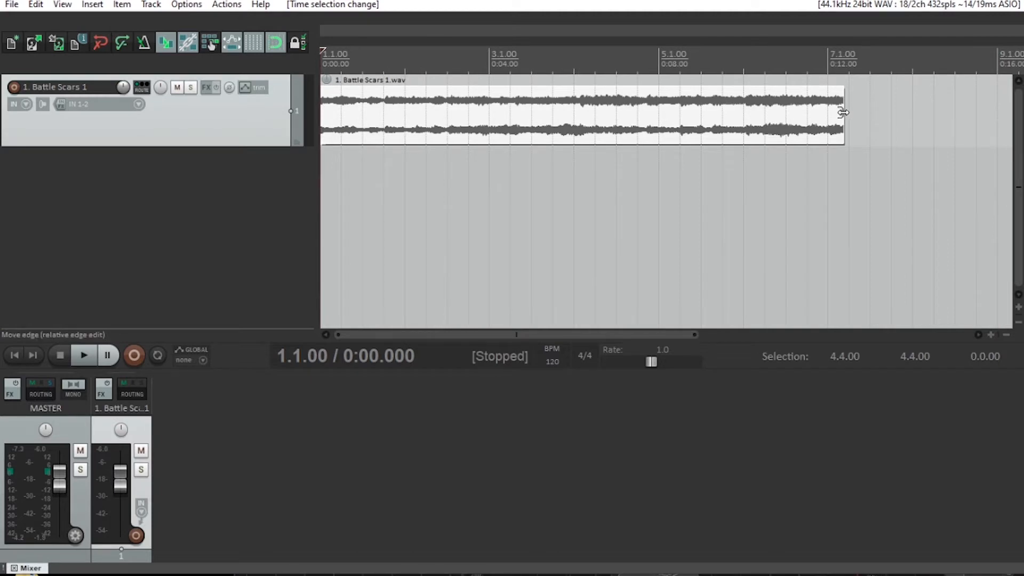
pyautogui.click(660, 59)
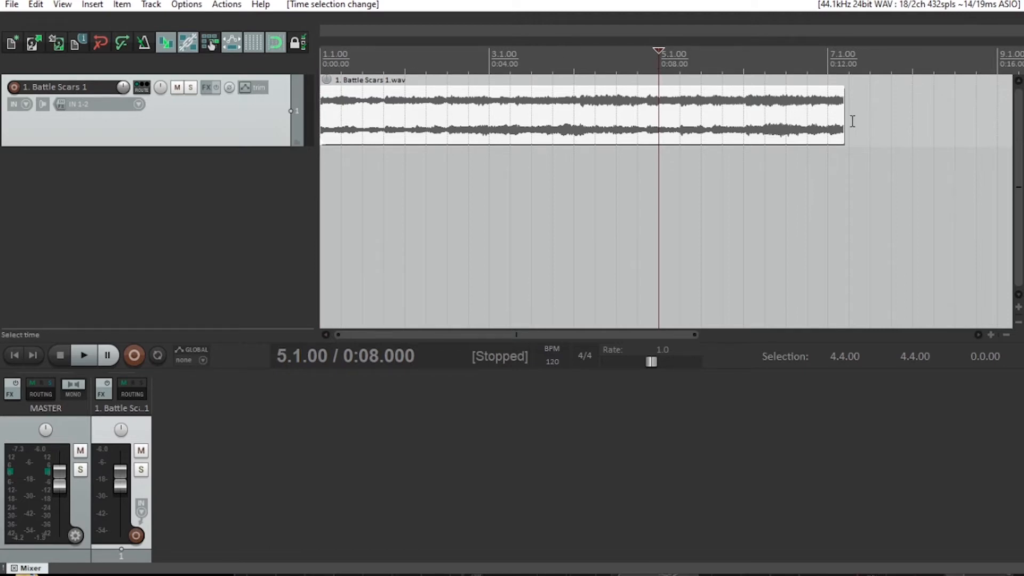
pyautogui.moveTo(846, 114); pyautogui.dragTo(668, 117)
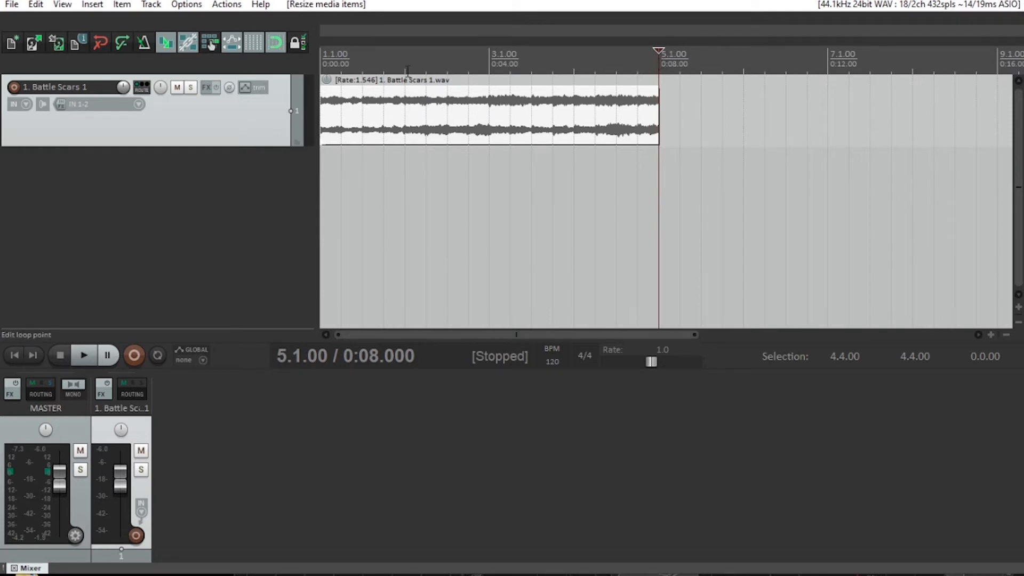
# Play the time-stretched sample from the start of the project to hear its new speed
pyautogui.press('Home')
pyautogui.press('space')
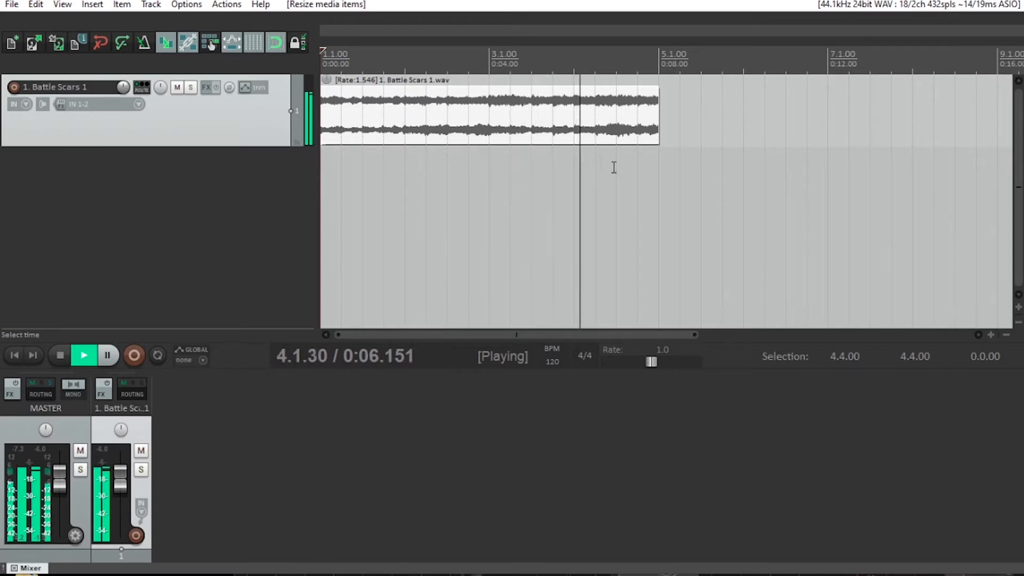
pyautogui.press('space')
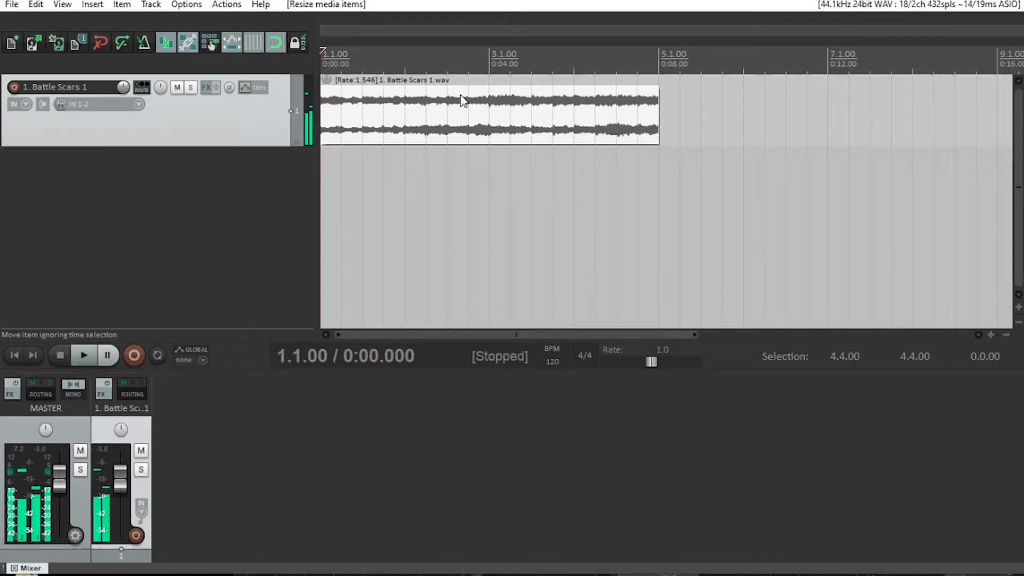
# Turn on the metronome and play the sample against it, lowering the Battle Scars track volume to -12.1 dB
pyautogui.click(145, 48)
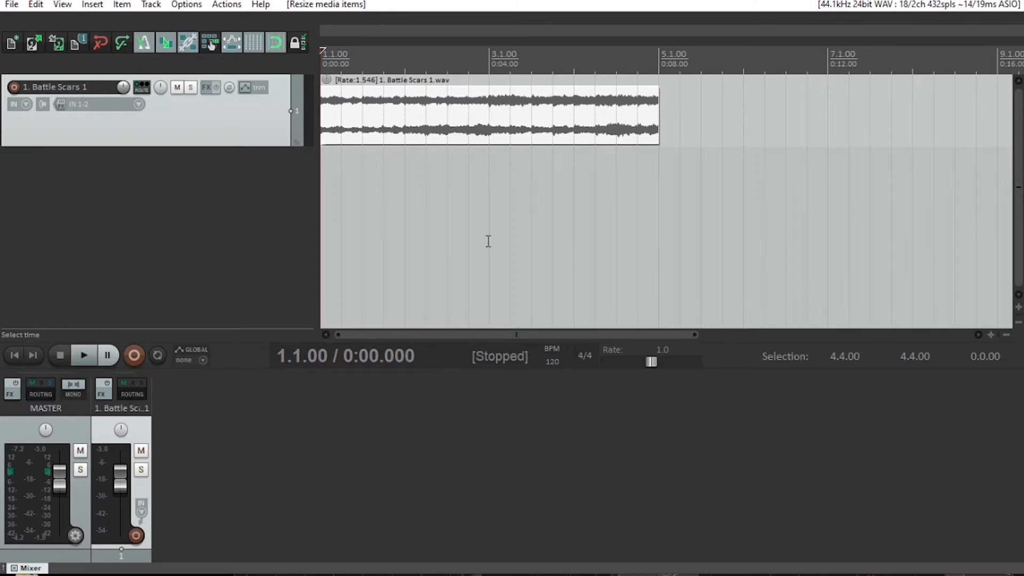
pyautogui.press('space')
pyautogui.moveTo(120, 473); pyautogui.dragTo(123, 493)
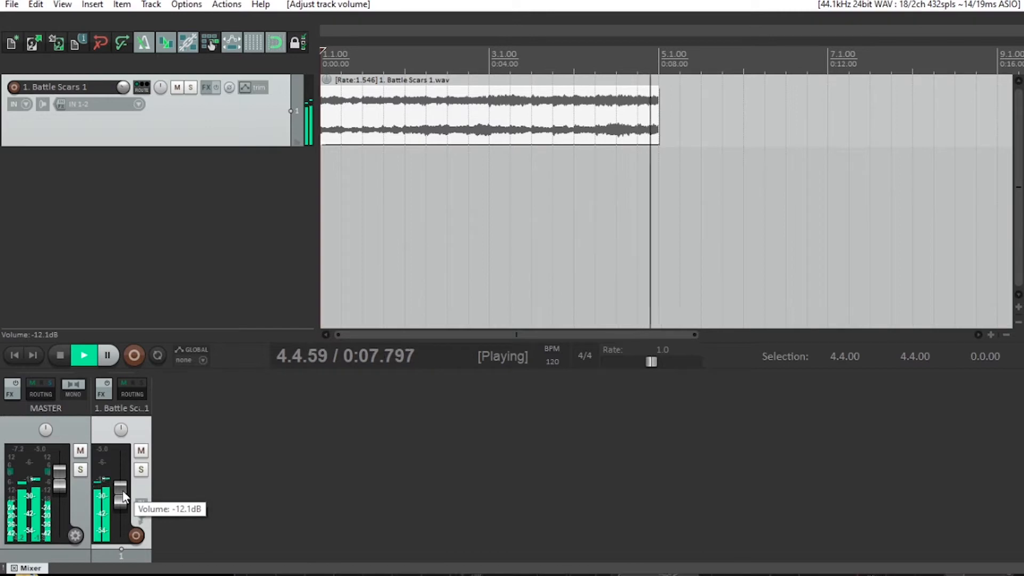
pyautogui.press('space')
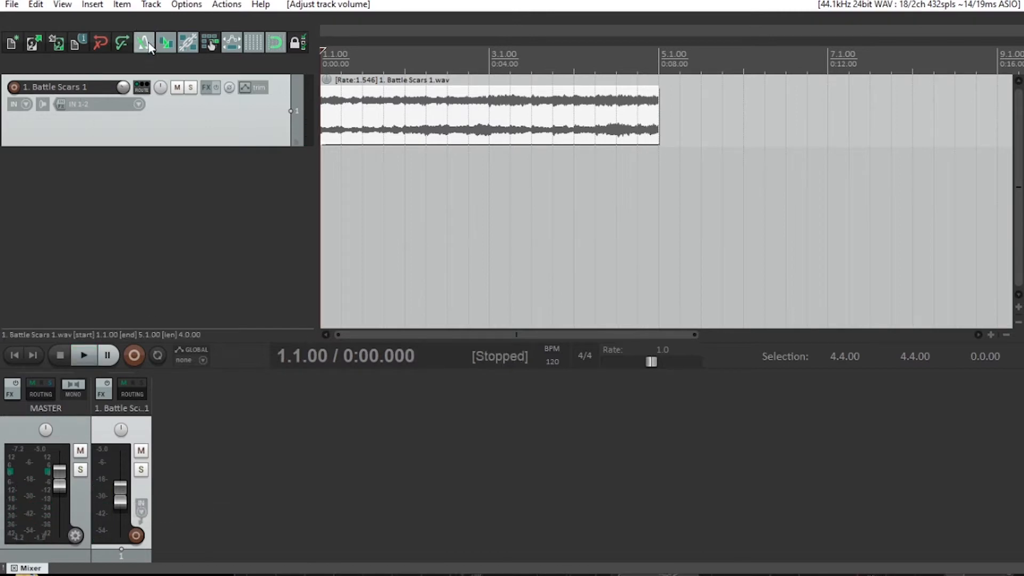
# Extend the end of the Battle Scars item from 5.1.00 to 9.1.00 so the four-bar sample loops twice
pyautogui.click(660, 57)
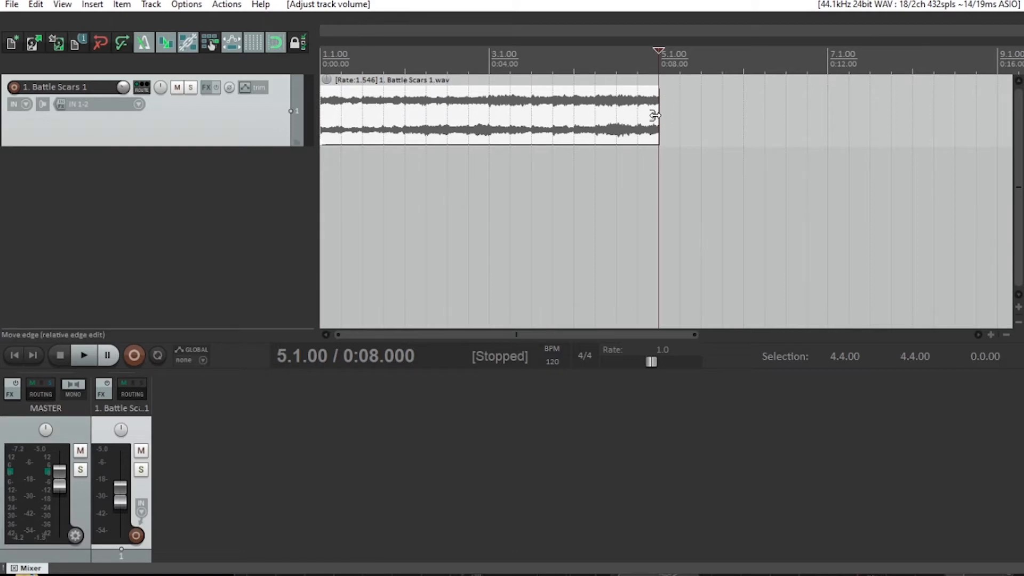
pyautogui.press('alt')
pyautogui.moveTo(655, 115); pyautogui.dragTo(992, 102)
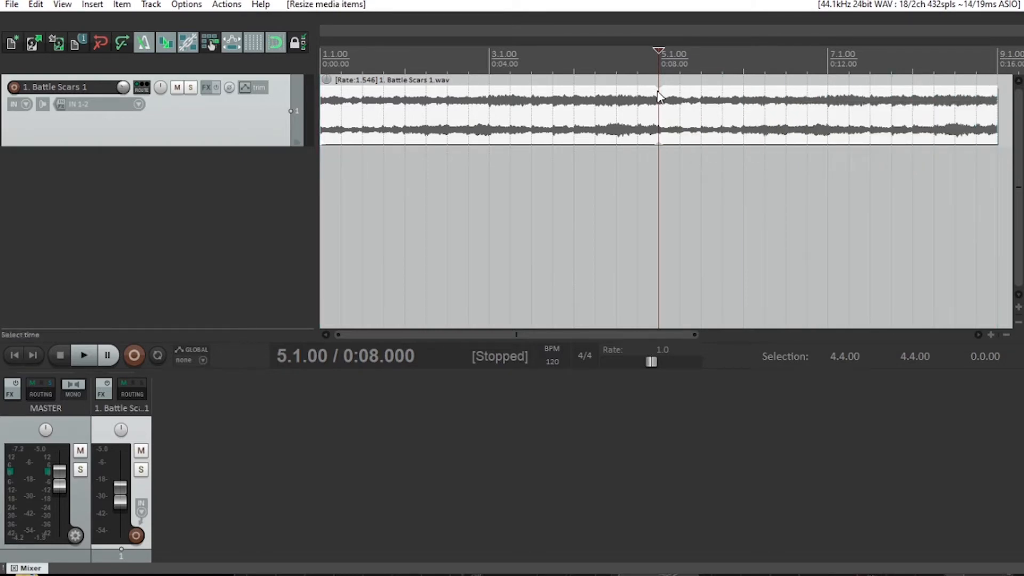
# Play across the loop point at 5.1.00 starting from 4.1.00, and reset the track volume to its default
pyautogui.click(617, 200)
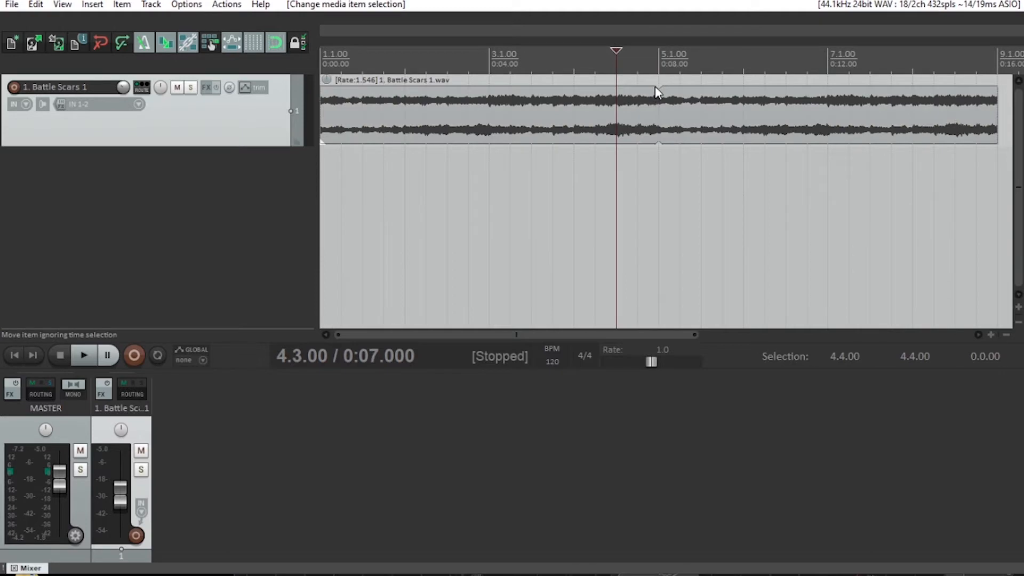
pyautogui.click(576, 63)
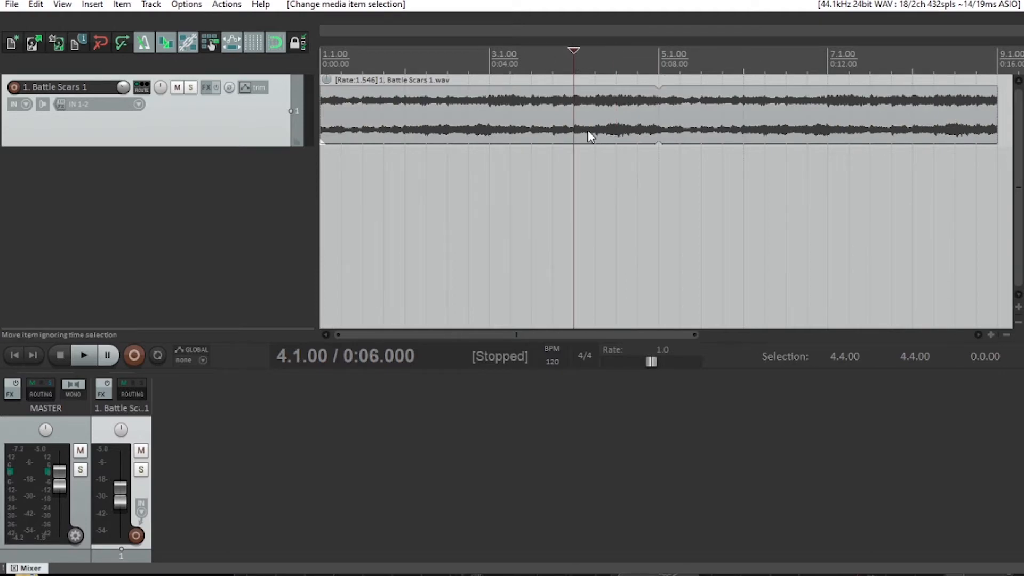
pyautogui.press('space')
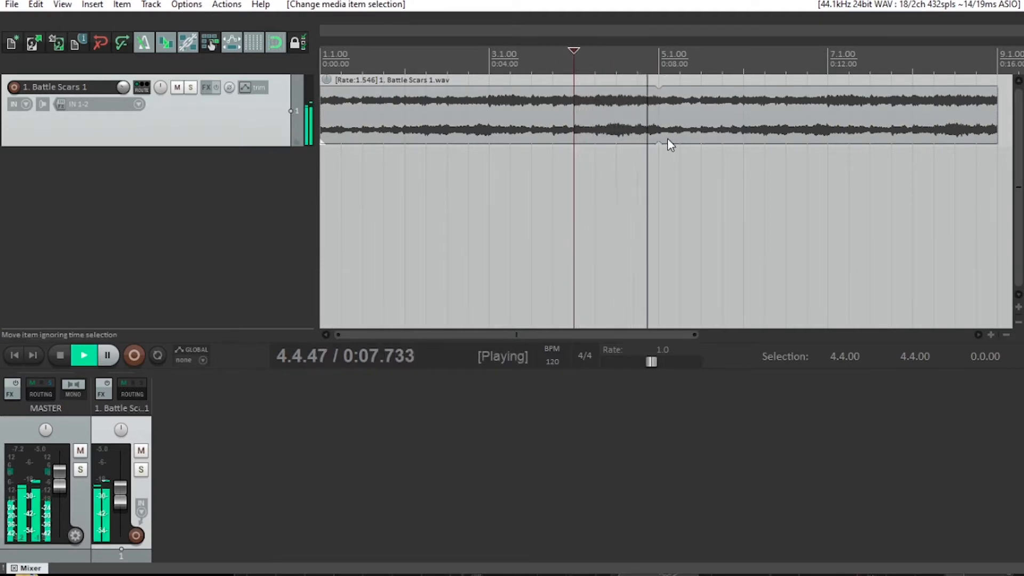
pyautogui.doubleClick(120, 494)
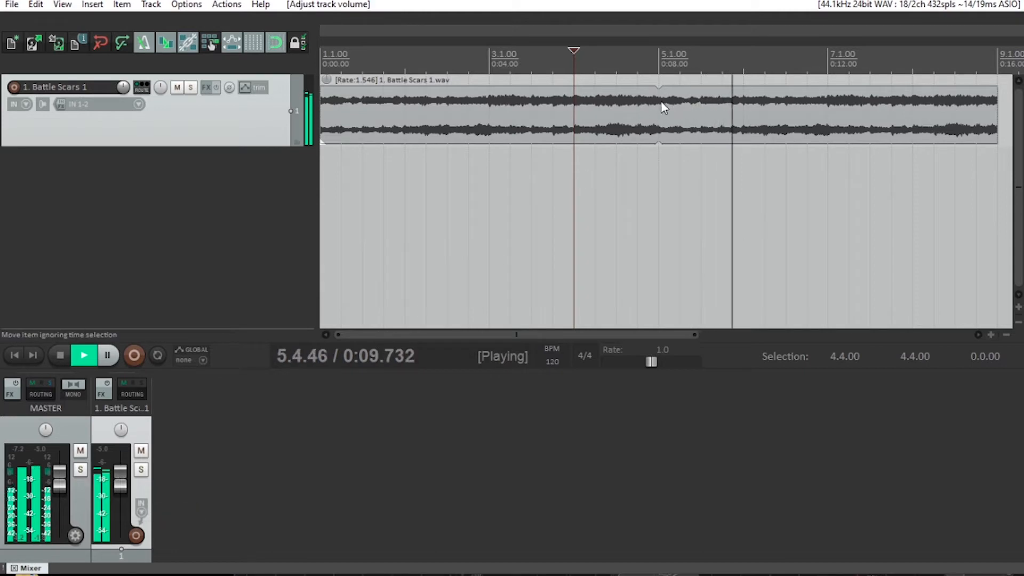
pyautogui.press('space')
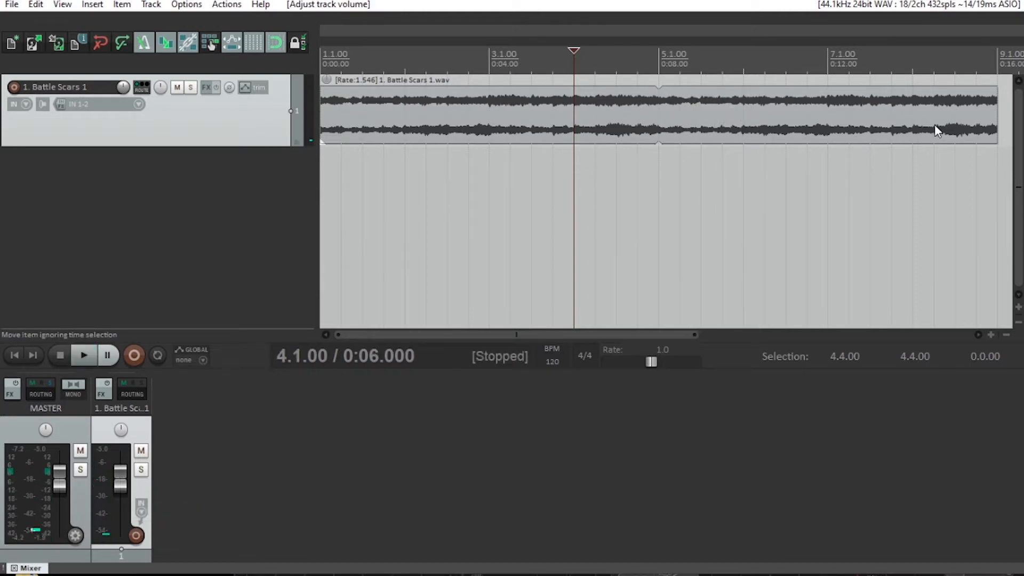
# Adjust the looped item's end to finish at 9.1.00 and return the edit cursor to the project start
pyautogui.moveTo(996, 120); pyautogui.dragTo(826, 114)
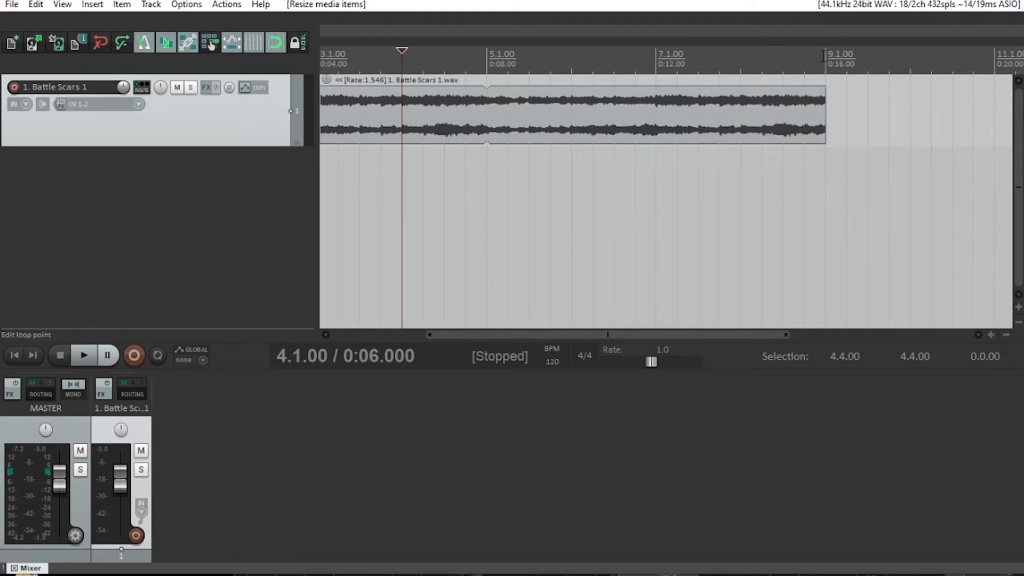
pyautogui.press('Home')
pyautogui.moveTo(998, 53); pyautogui.dragTo(984, 148)
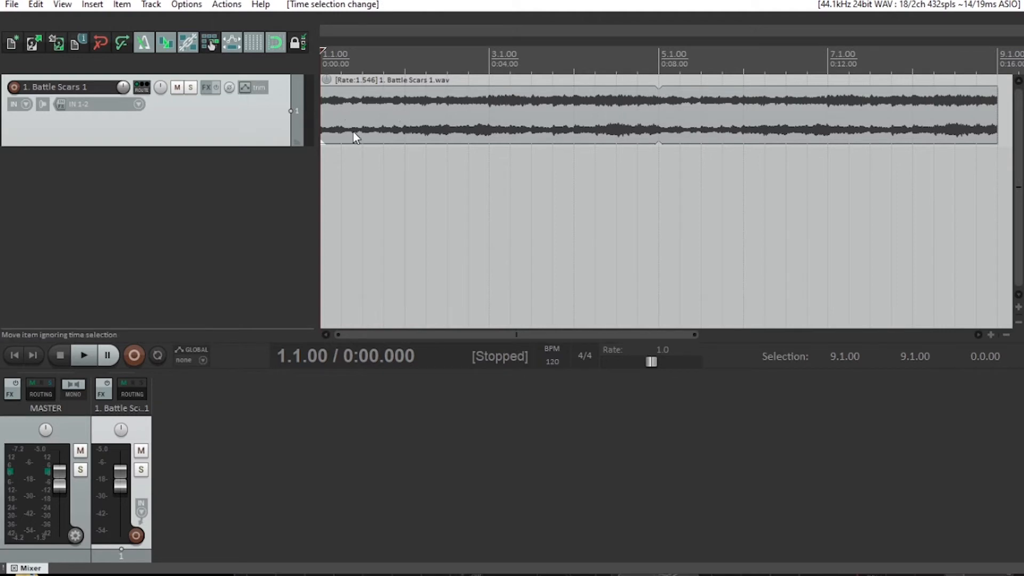
# Save the project as Kill da Devil in the Desktop's Music Media folder, creating a subdirectory for the project
pyautogui.click(12, 6)
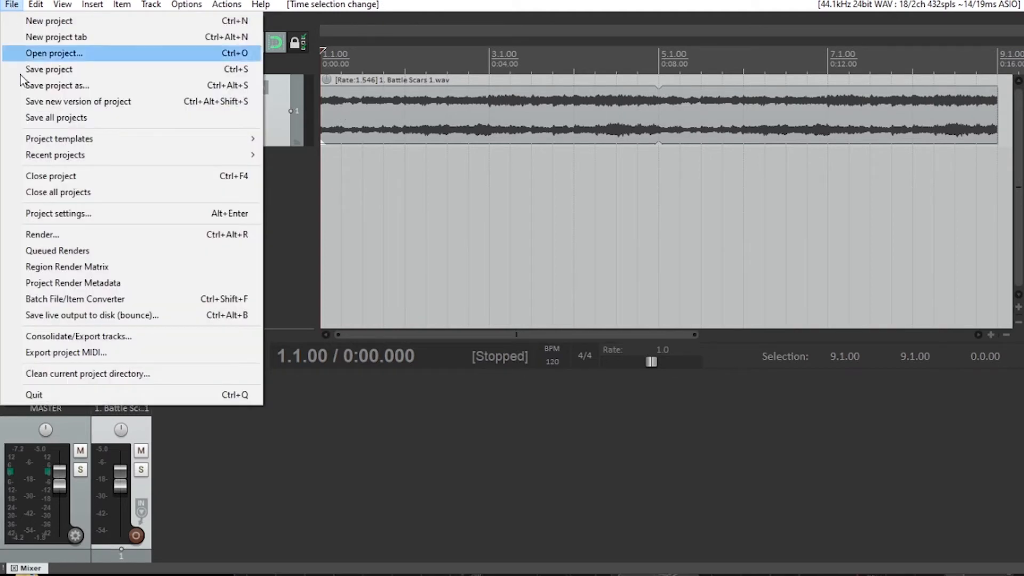
pyautogui.click(41, 94)
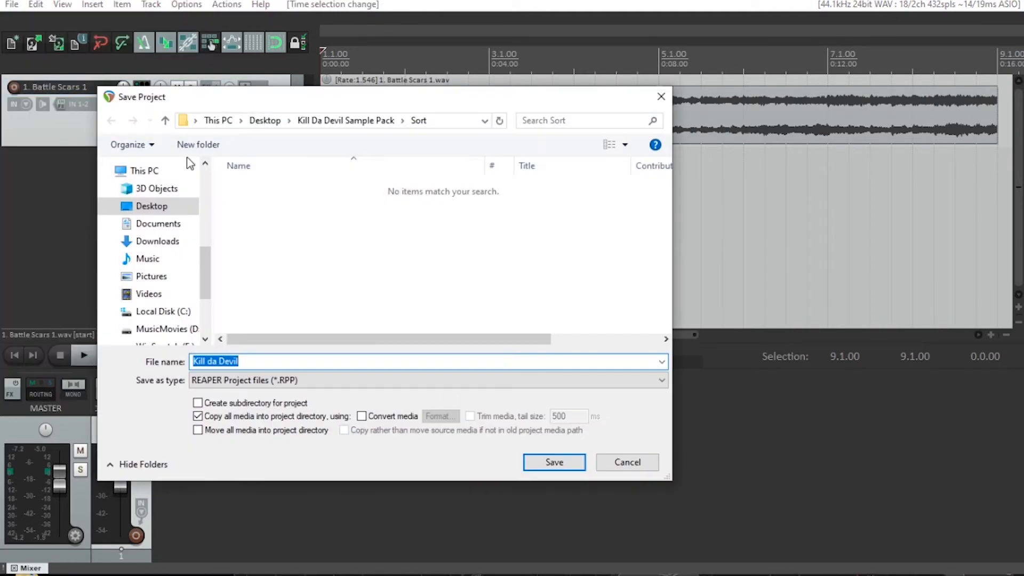
pyautogui.click(264, 120)
pyautogui.click(258, 203)
pyautogui.doubleClick(259, 203)
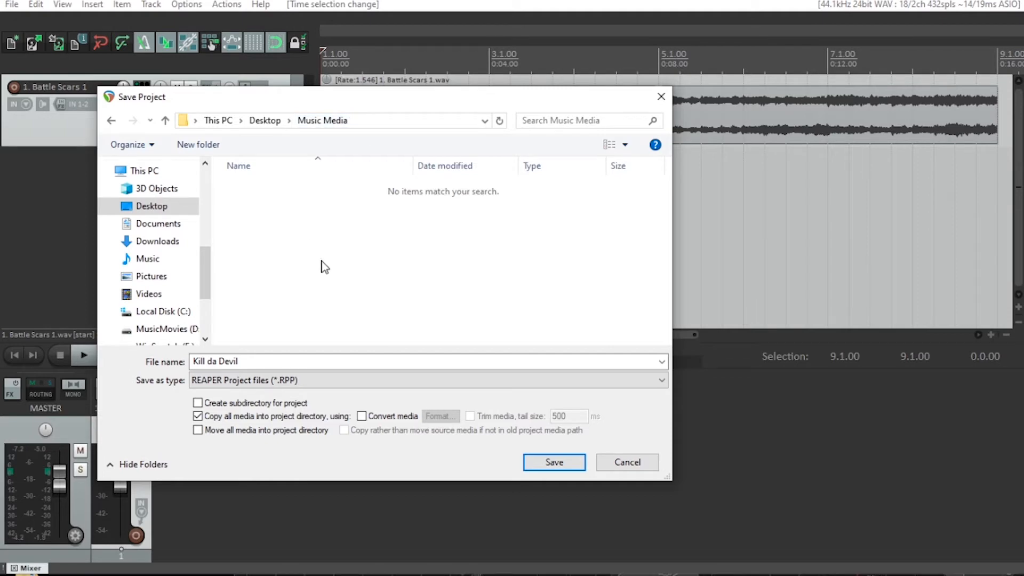
pyautogui.click(198, 403)
pyautogui.click(555, 465)
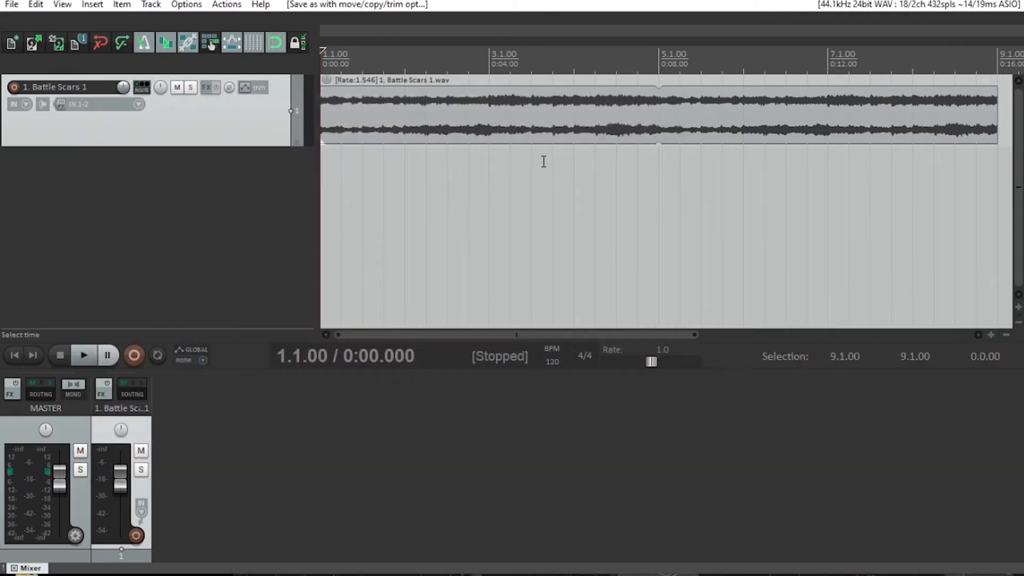
# Add a second track, import "2. Bayonetta - OST - Battle for the Umbra Throne 1" onto it, and return the edit cursor to the start
pyautogui.press('End')
pyautogui.press('Home')
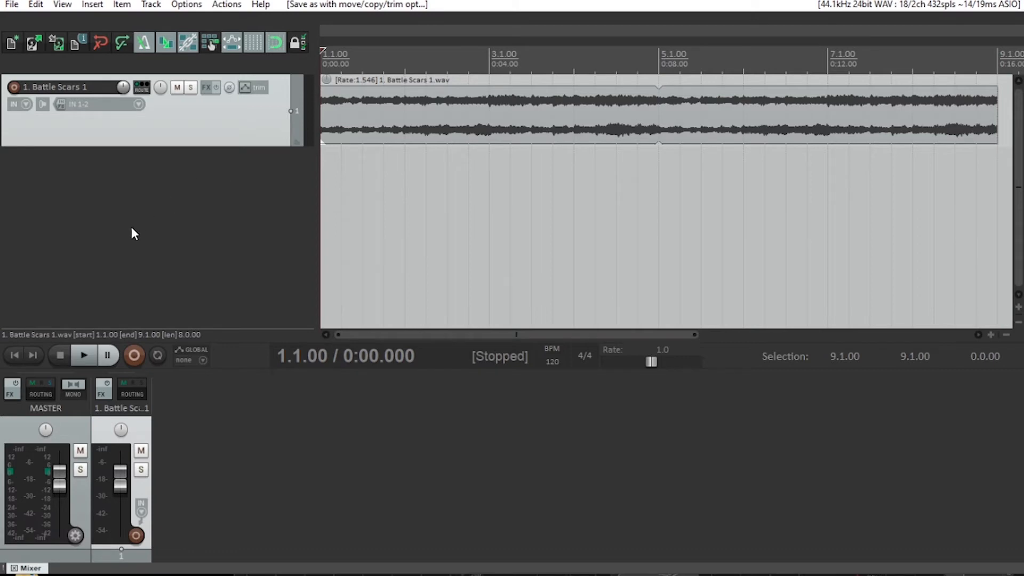
pyautogui.doubleClick(126, 184)
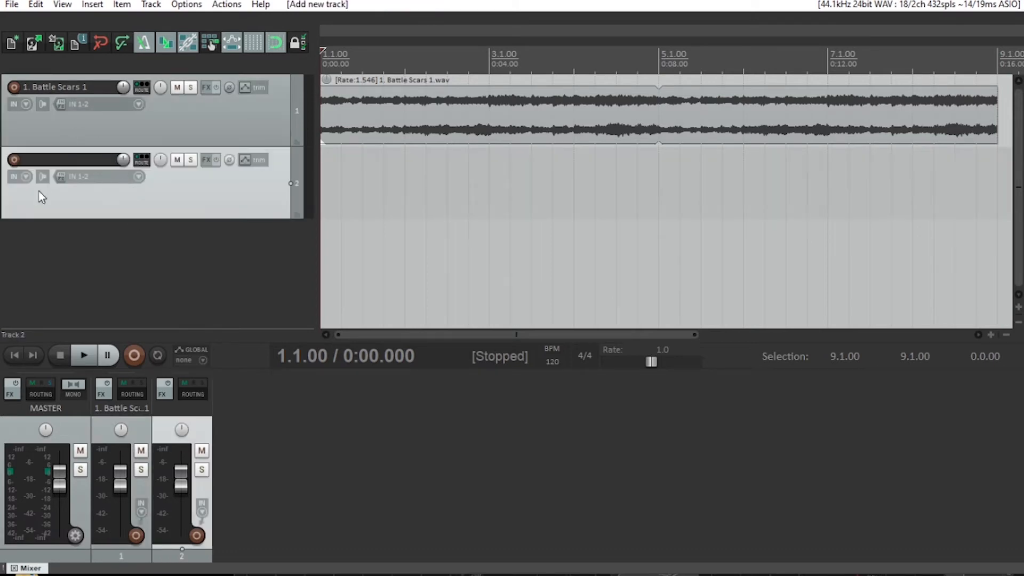
pyautogui.click(95, 5)
pyautogui.click(109, 21)
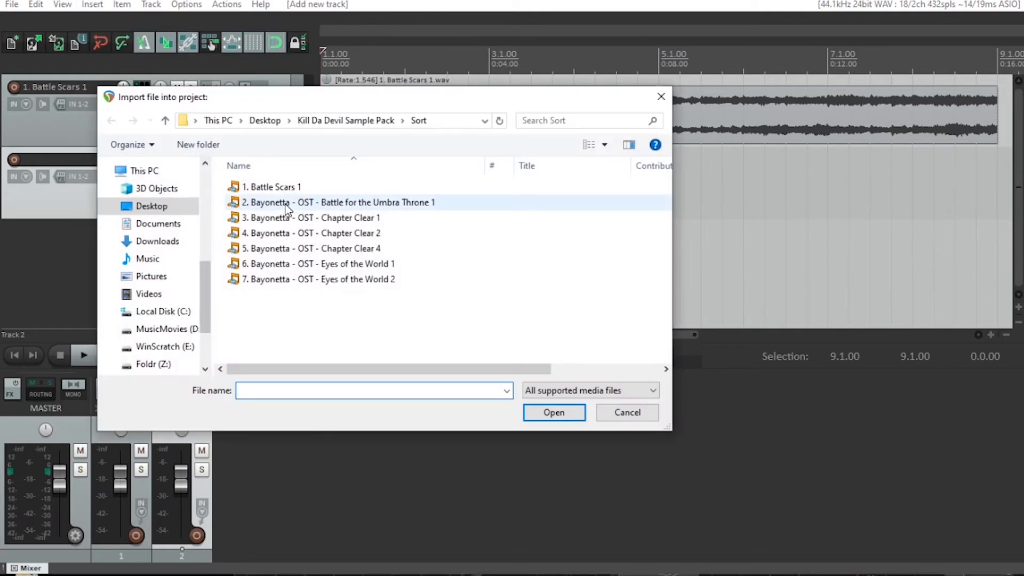
pyautogui.doubleClick(376, 206)
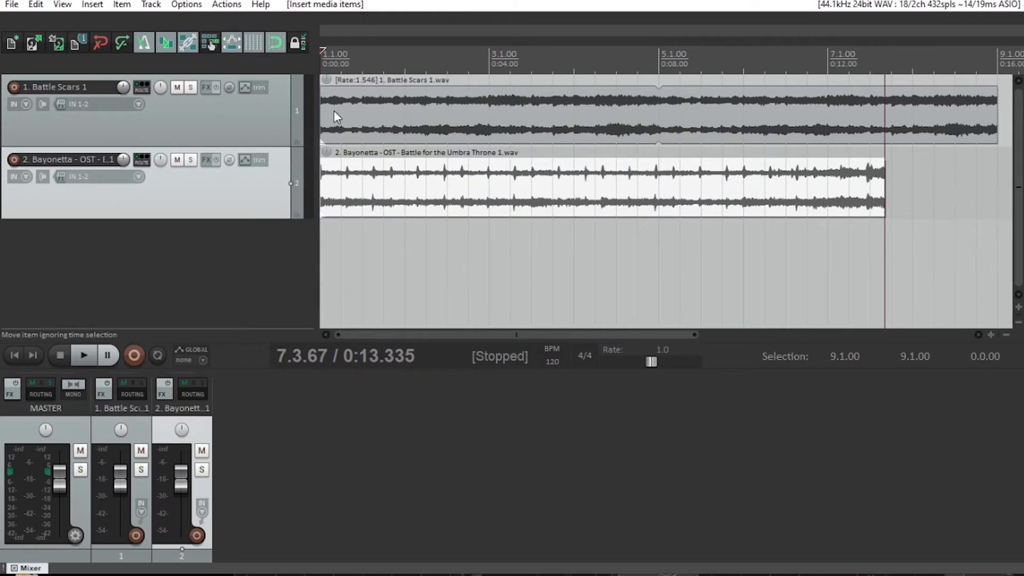
pyautogui.press('Home')
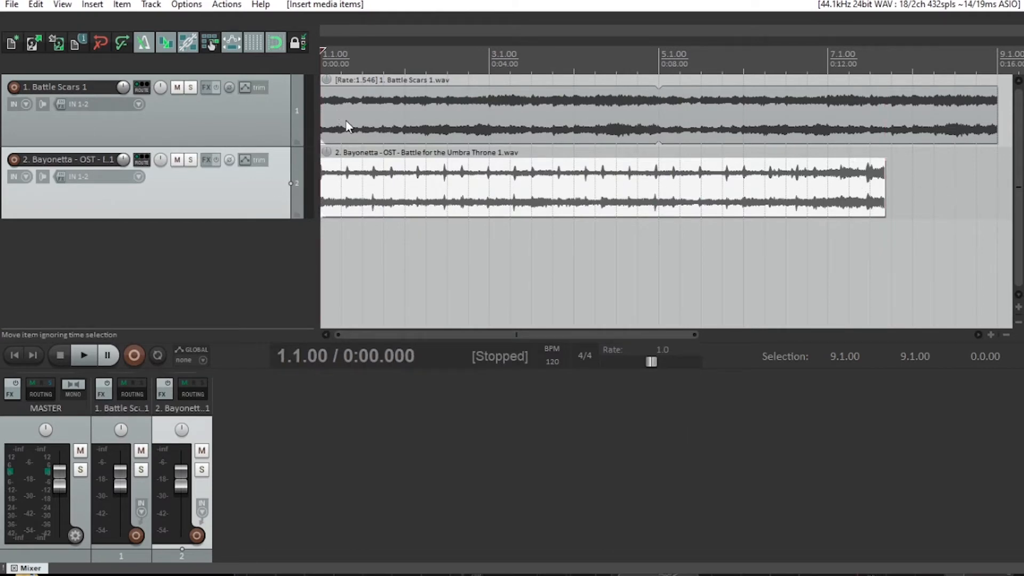
# Mute the Battle Scars track and check its mute control in the mixer
pyautogui.click(178, 88)
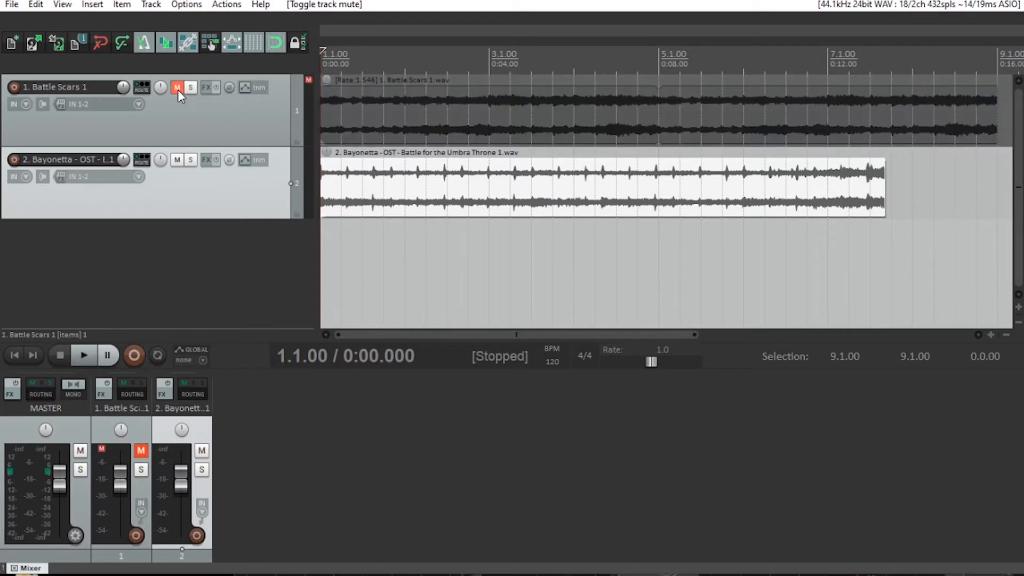
pyautogui.click(140, 452)
pyautogui.click(141, 452)
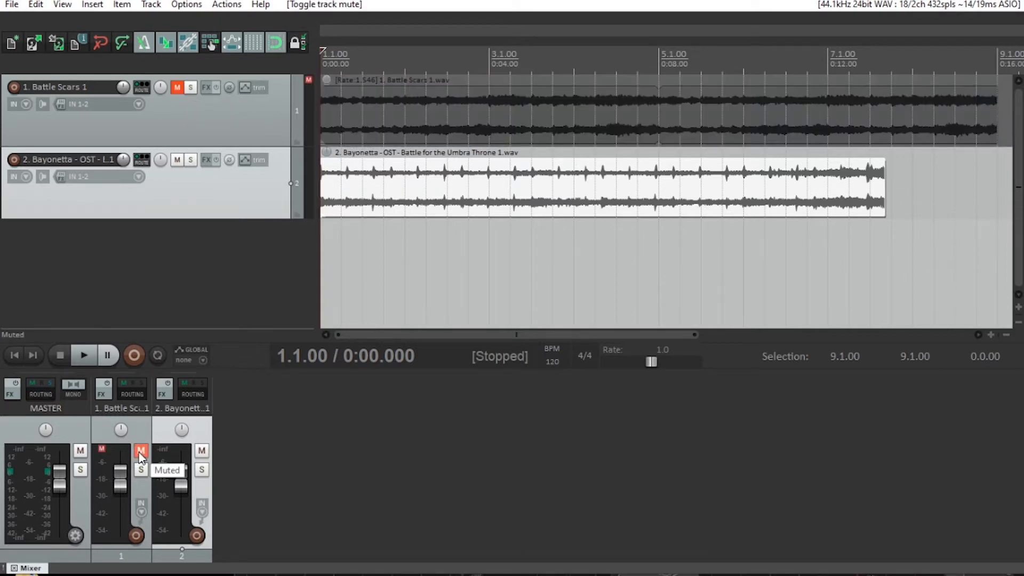
pyautogui.hotkey('ctrl', 'm')
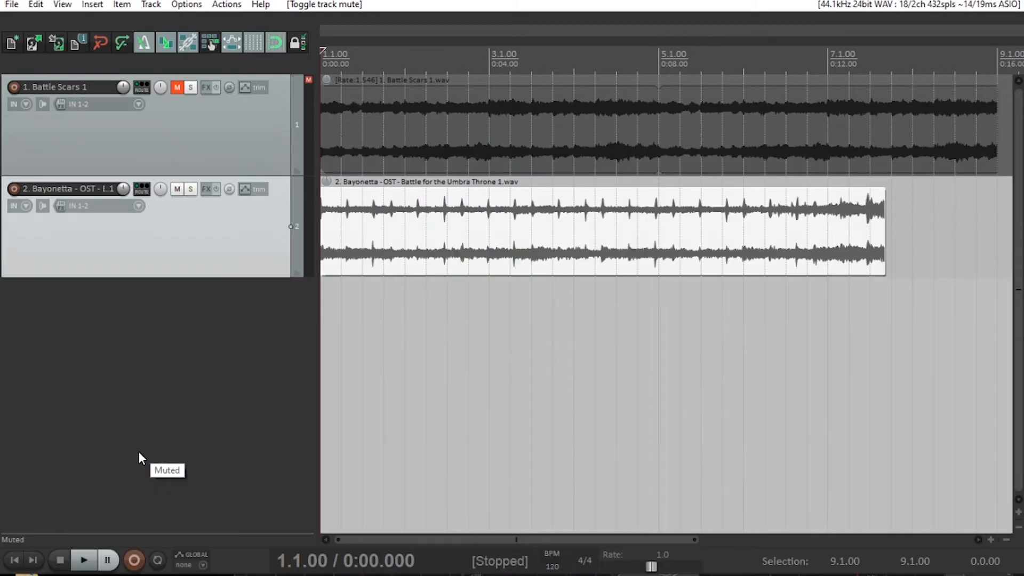
pyautogui.hotkey('ctrl', 'm')
pyautogui.click(140, 451)
pyautogui.click(139, 451)
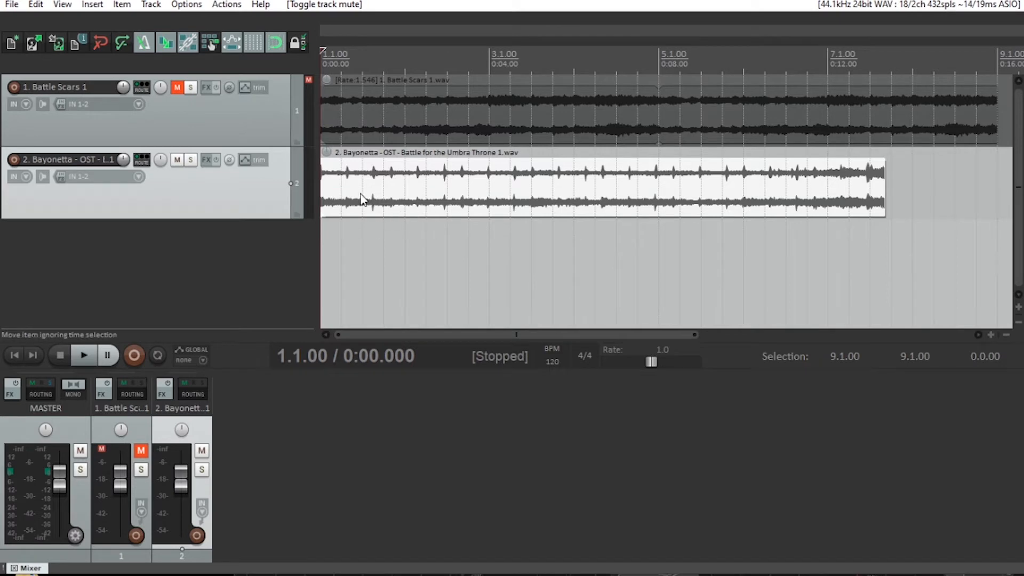
# Turn off the metronome and play the Bayonetta sample from the project start to count its bars
pyautogui.press('space')
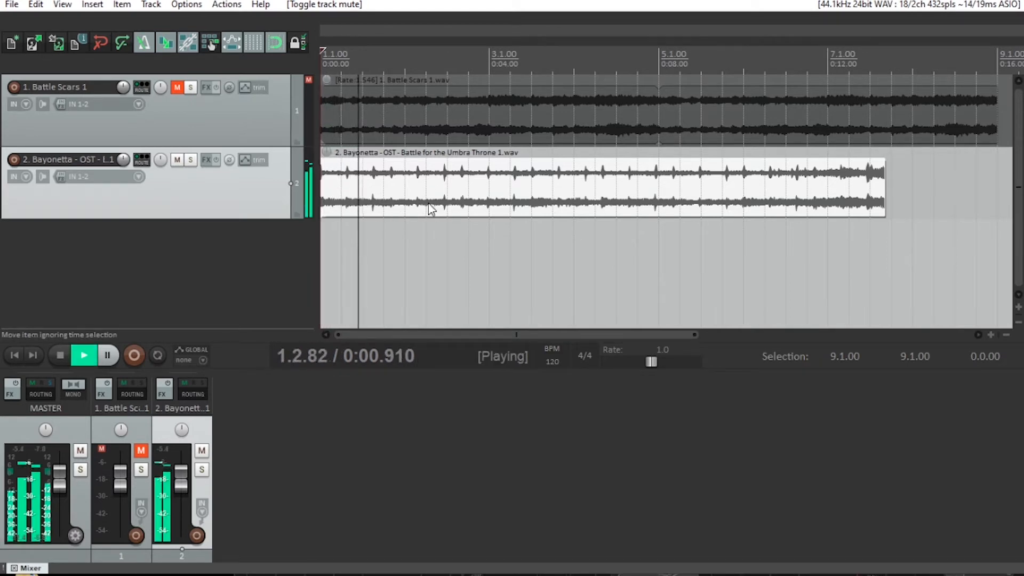
pyautogui.press('space')
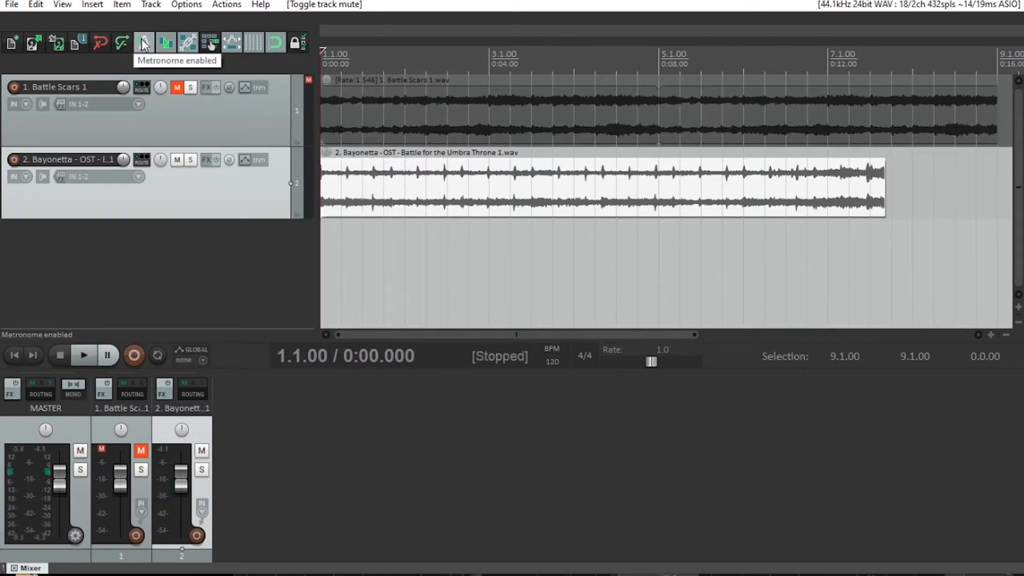
pyautogui.click(142, 42)
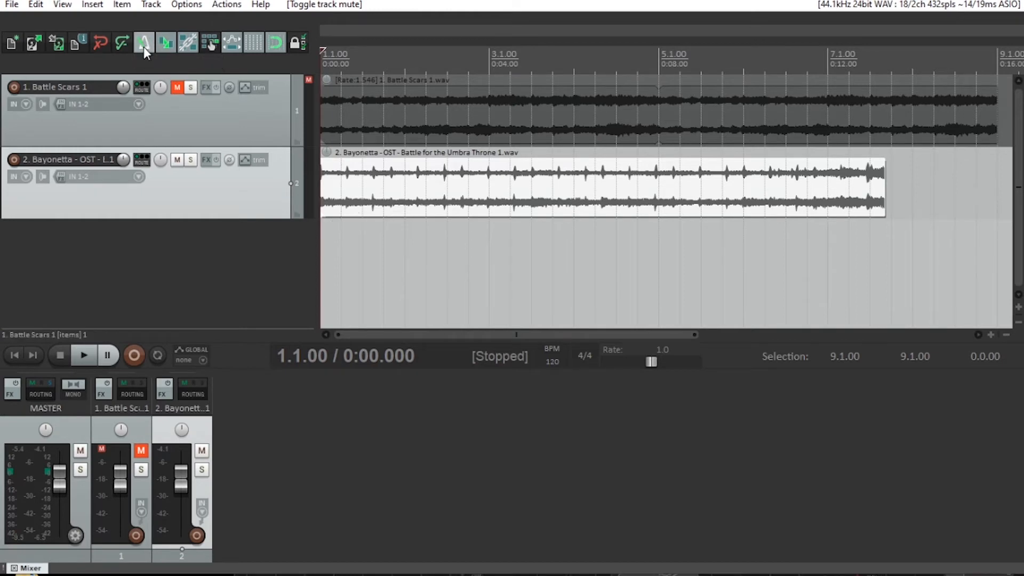
pyautogui.press('space')
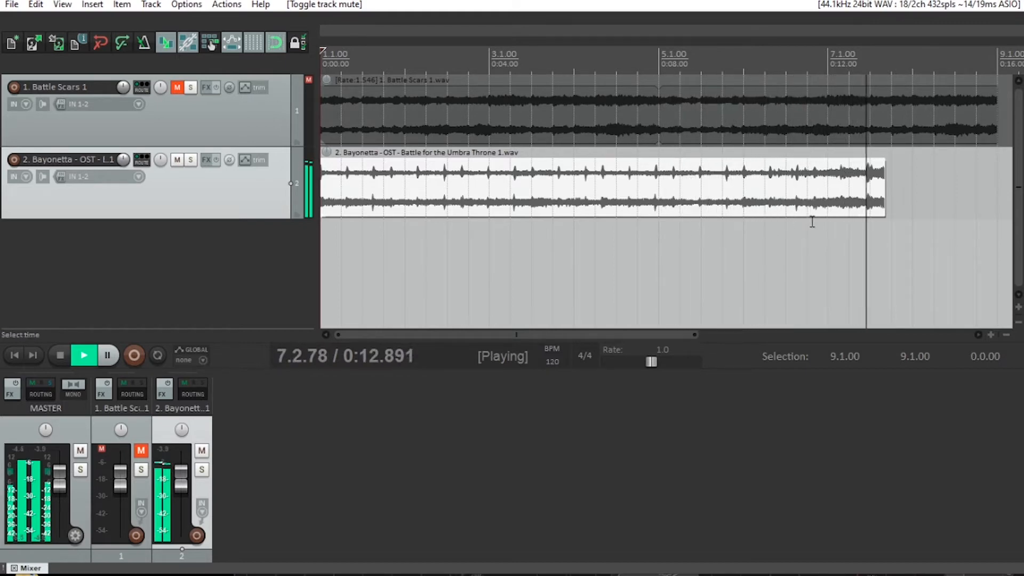
pyautogui.press('space')
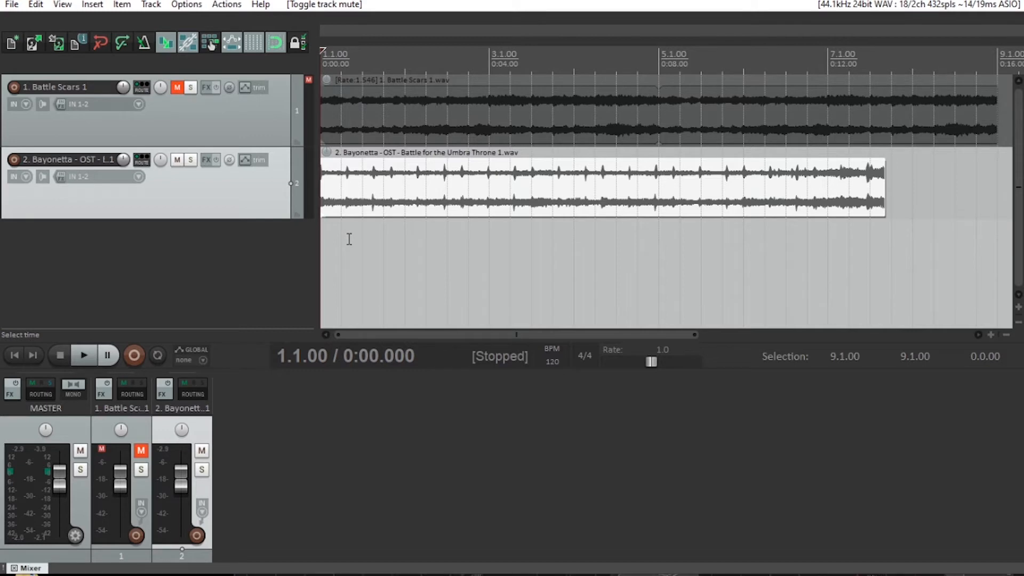
pyautogui.press('space')
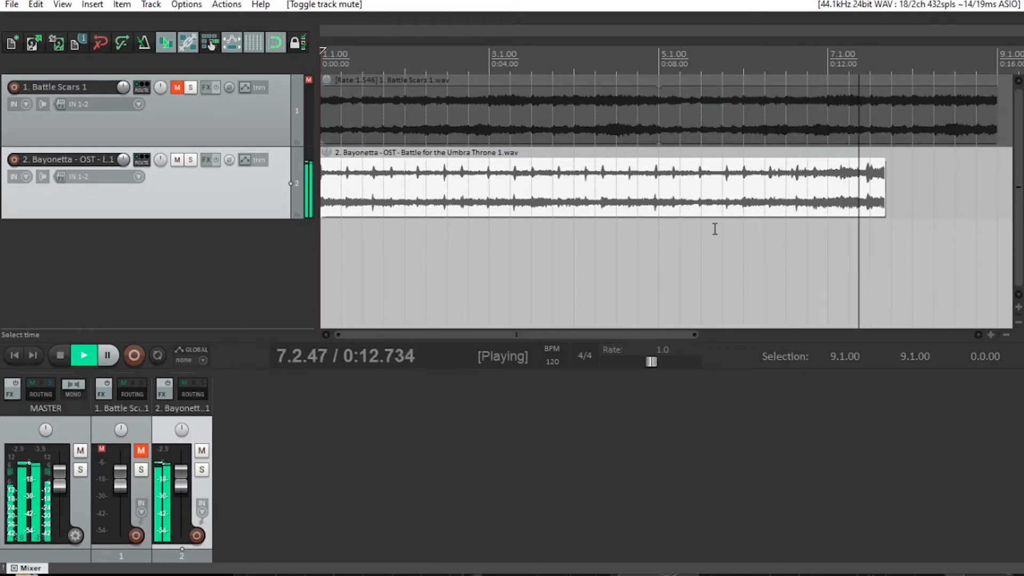
pyautogui.press('space')
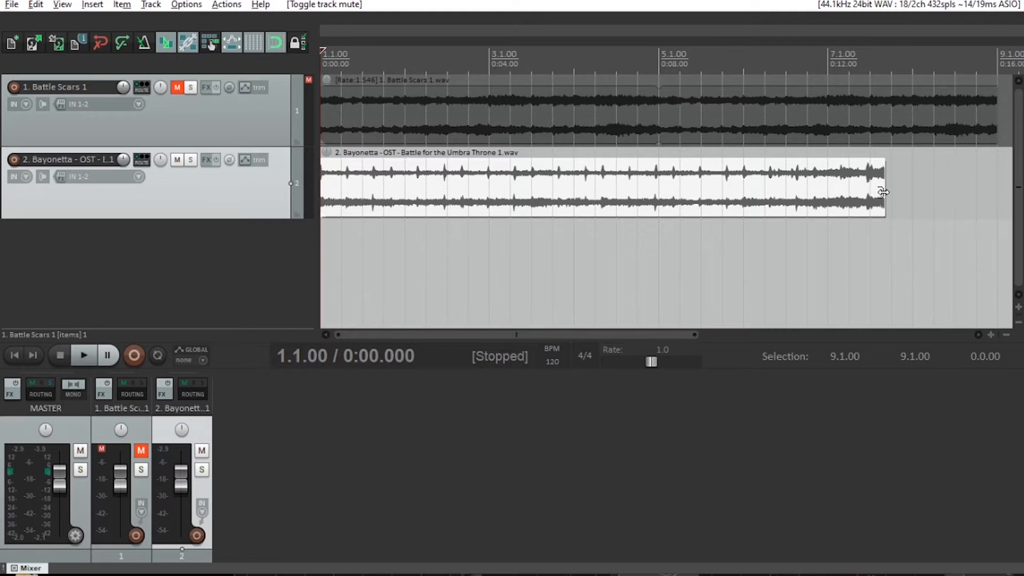
# Time-stretch the Bayonetta item to end at 9.1.00 and play it from the start
pyautogui.moveTo(884, 192); pyautogui.dragTo(992, 188)
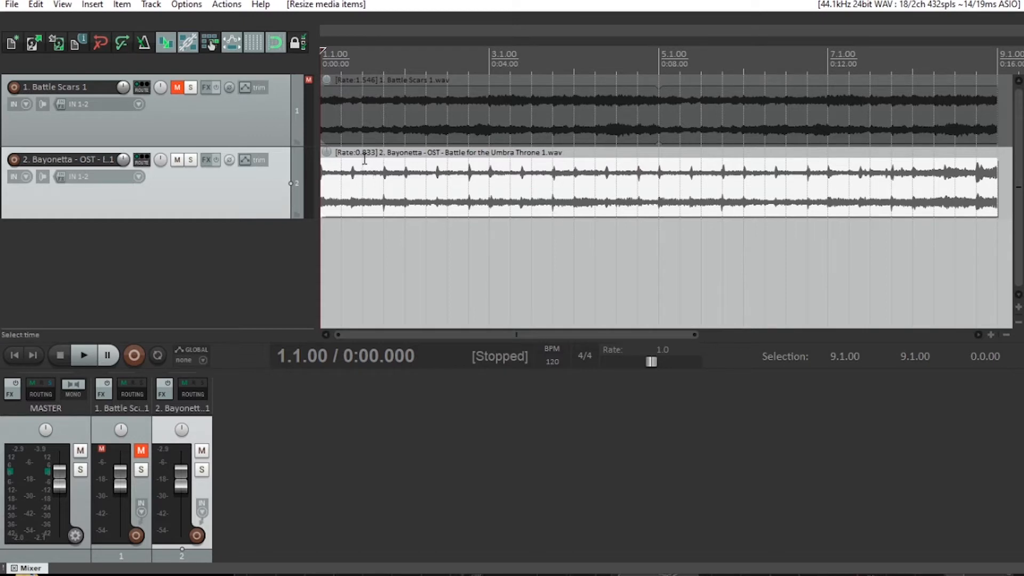
pyautogui.press('space')
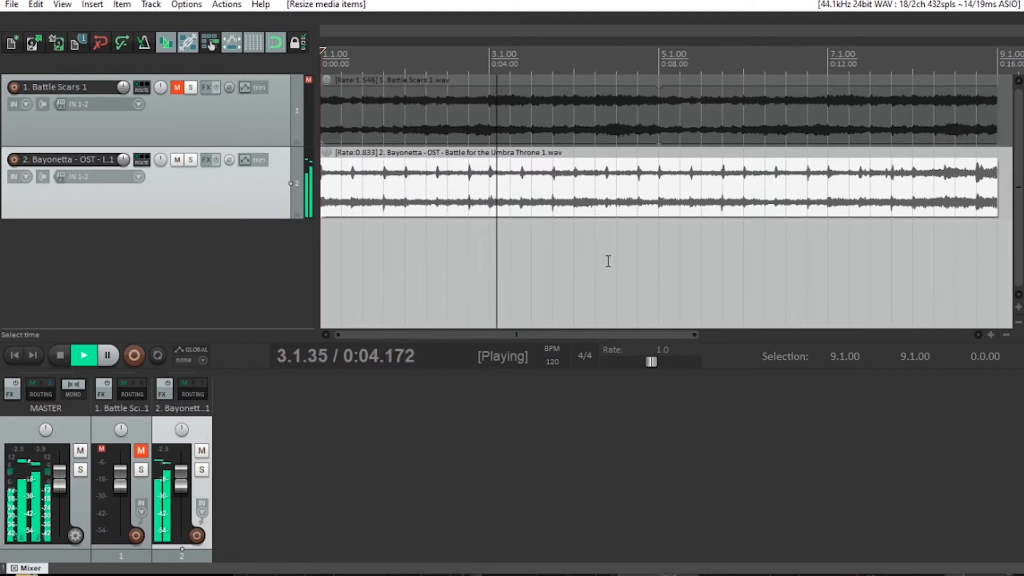
pyautogui.press('space')
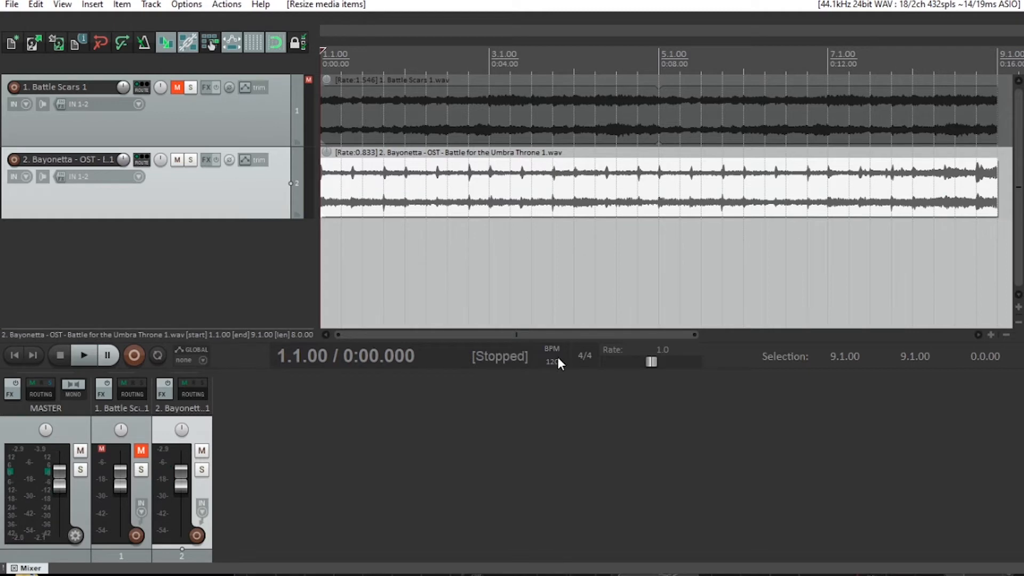
# Raise the project tempo to 144 BPM so both stretched items follow it
pyautogui.scroll(2, 555, 364)
pyautogui.scroll(12, 555, 363)
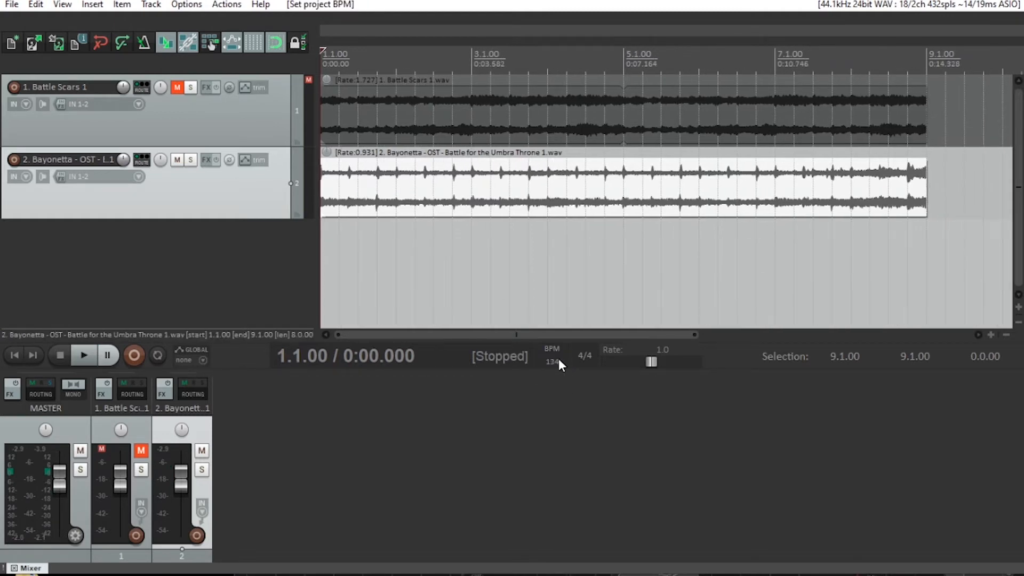
pyautogui.scroll(6, 556, 363)
pyautogui.scroll(6, 555, 363)
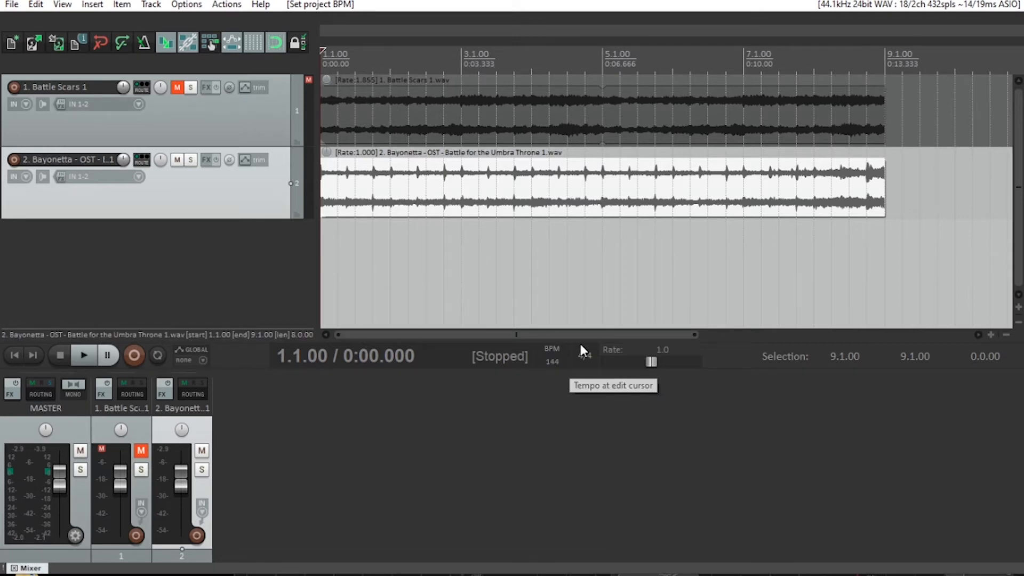
# Lower the project tempo to 80 BPM and on down to 78 BPM
pyautogui.scroll(-4, 558, 360)
pyautogui.scroll(-8, 553, 362)
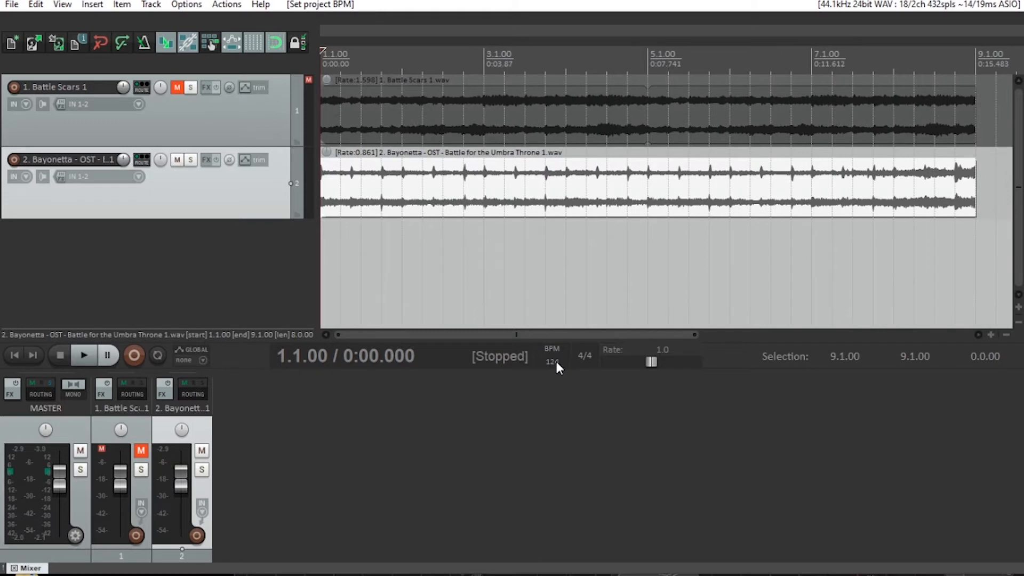
pyautogui.press('Return')
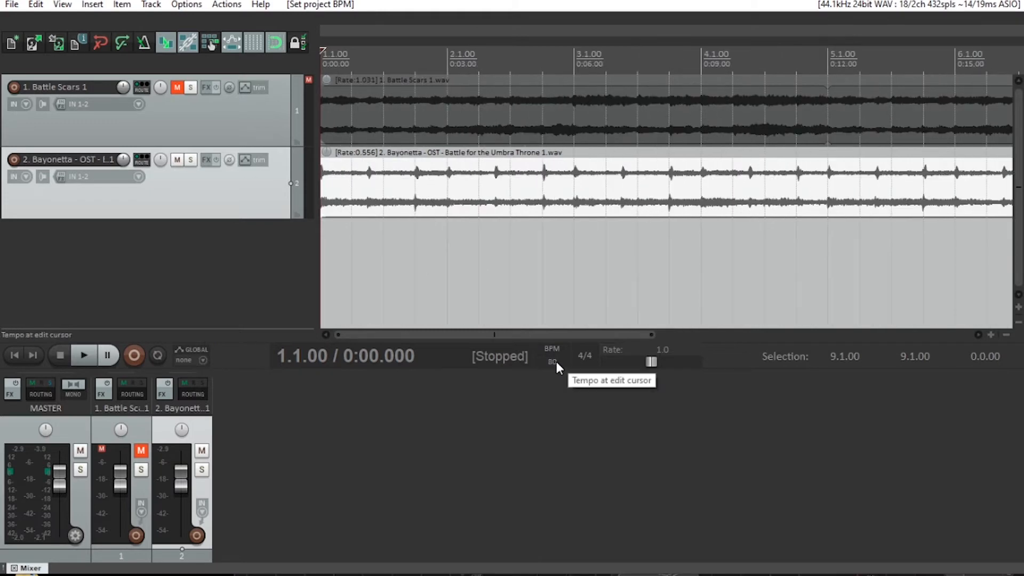
pyautogui.scroll(-3, 555, 362)
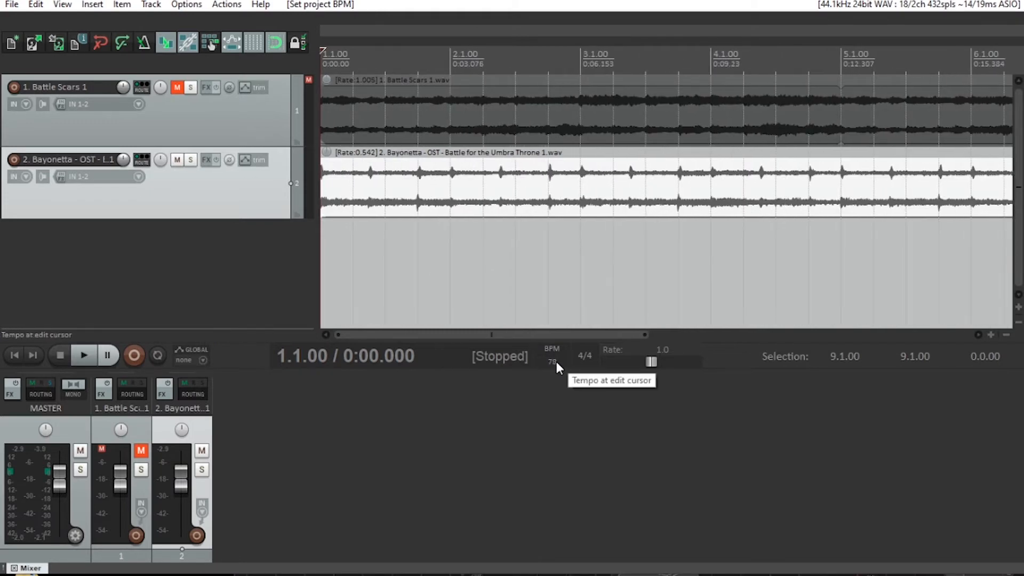
pyautogui.scroll(1, 556, 362)
pyautogui.scroll(-2, 553, 370)
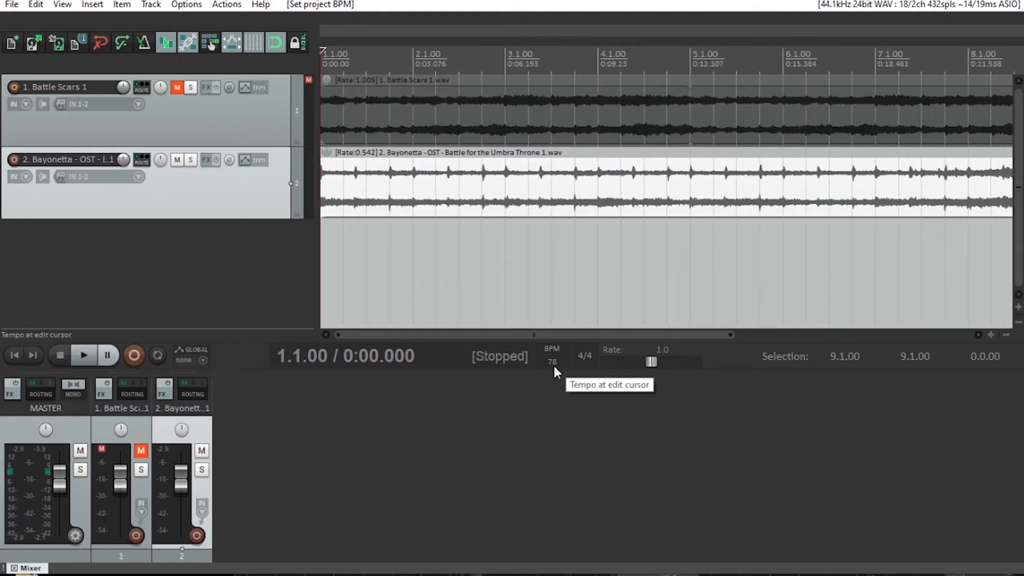
# Set the project tempo back to 120 BPM
pyautogui.write('120')
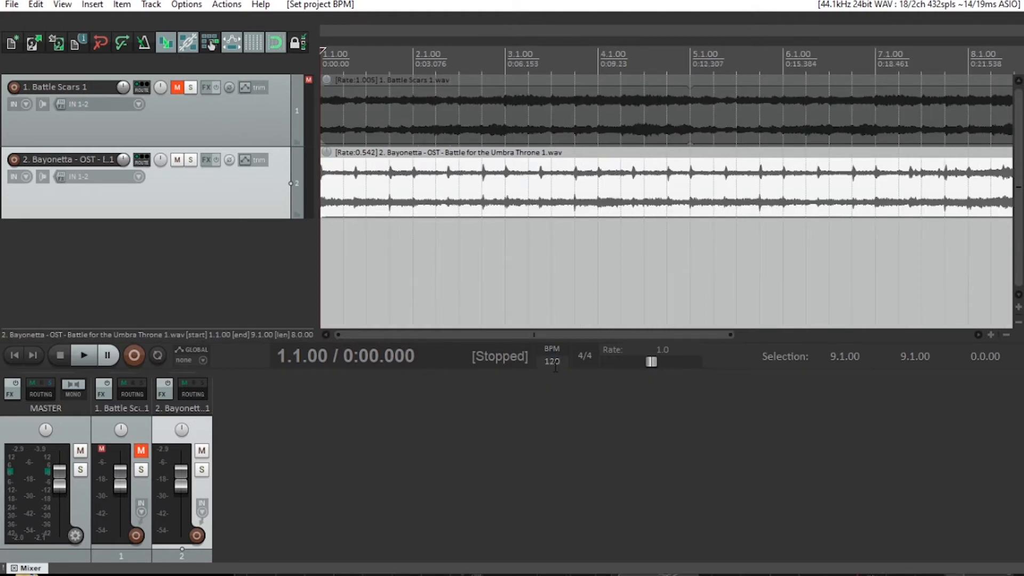
pyautogui.press('Return')
pyautogui.click(555, 362)
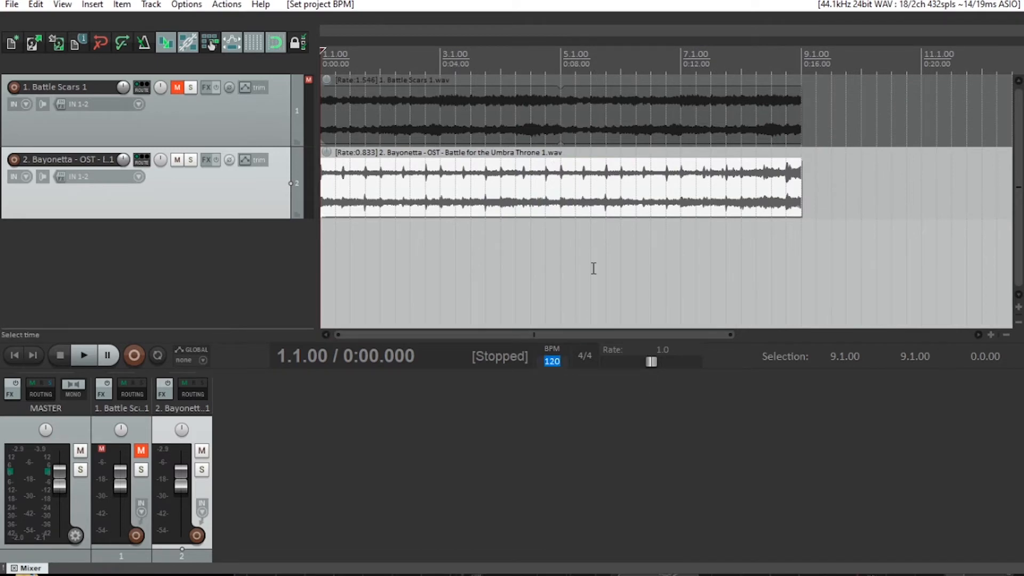
# Lower the project tempo to 93 BPM and play the Bayonetta sample from the project start
pyautogui.scroll(-17, 556, 364)
pyautogui.scroll(-10, 555, 363)
pyautogui.click(942, 63)
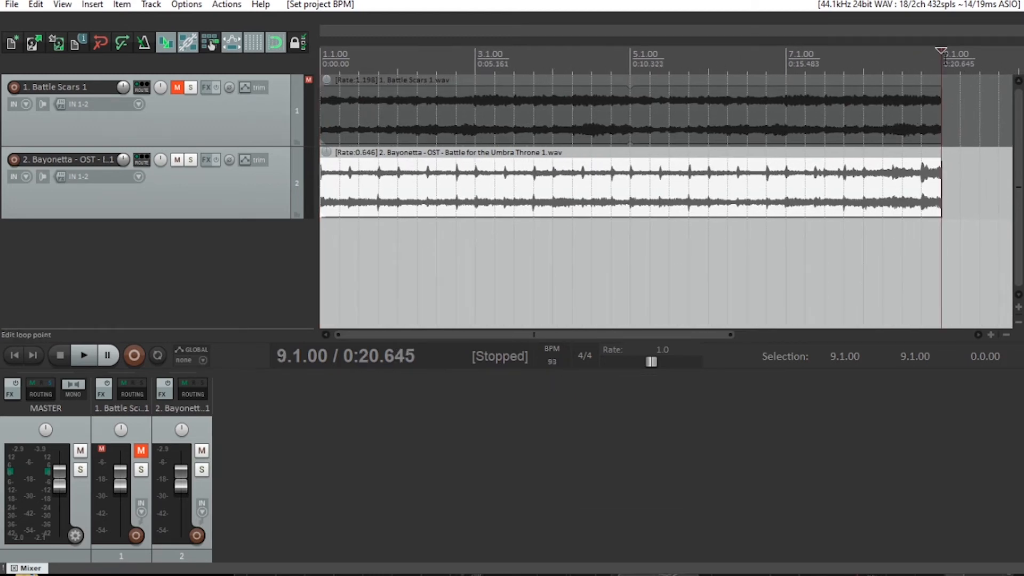
pyautogui.press('Home')
pyautogui.press('space')
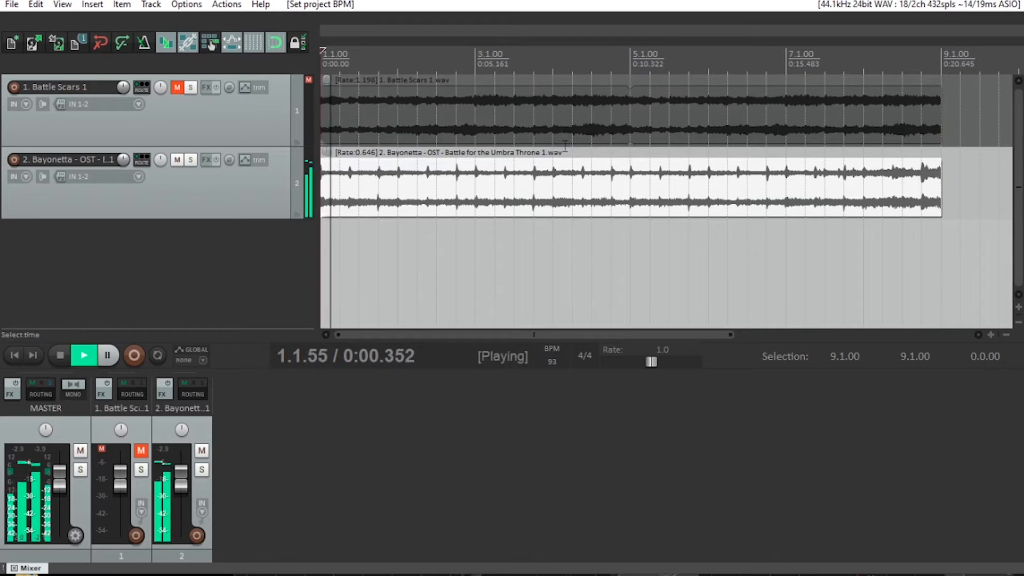
pyautogui.press('space')
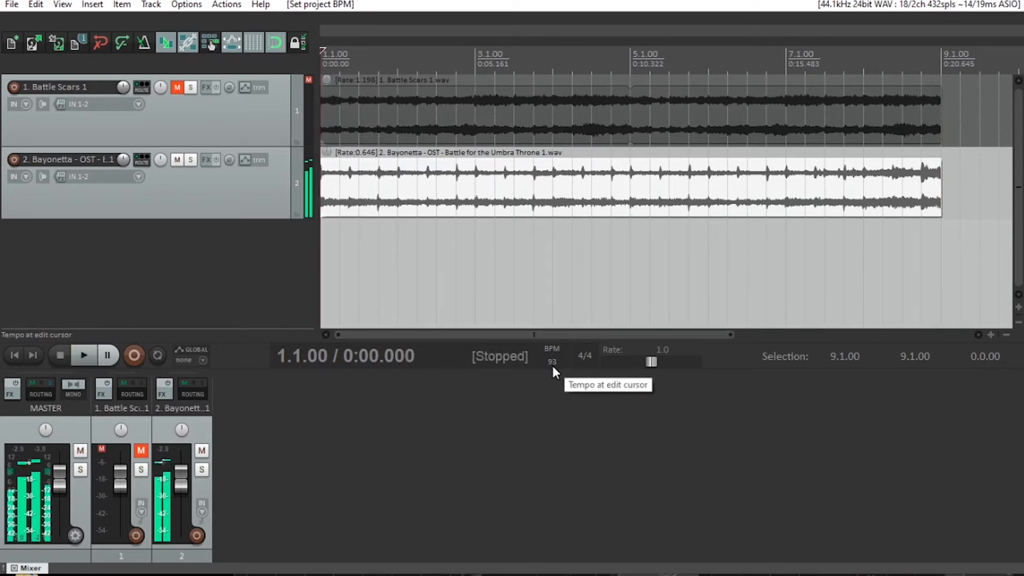
# Raise the project tempo to 120 BPM and play the Bayonetta sample again
pyautogui.scroll(18, 552, 363)
pyautogui.scroll(9, 552, 363)
pyautogui.press('space')
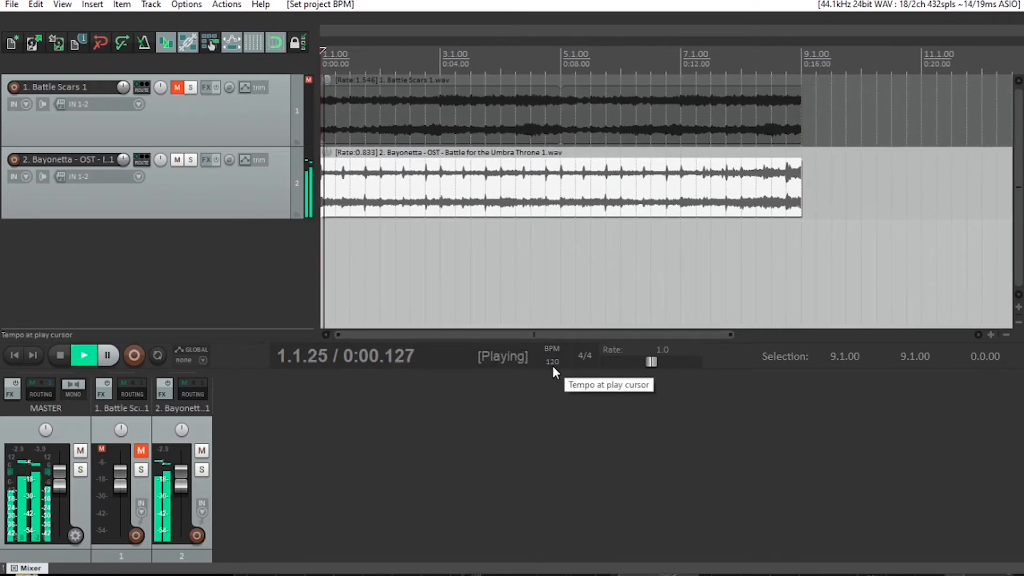
# Stop playback and raise the project tempo to 147 BPM
pyautogui.press('space')
pyautogui.scroll(20, 552, 363)
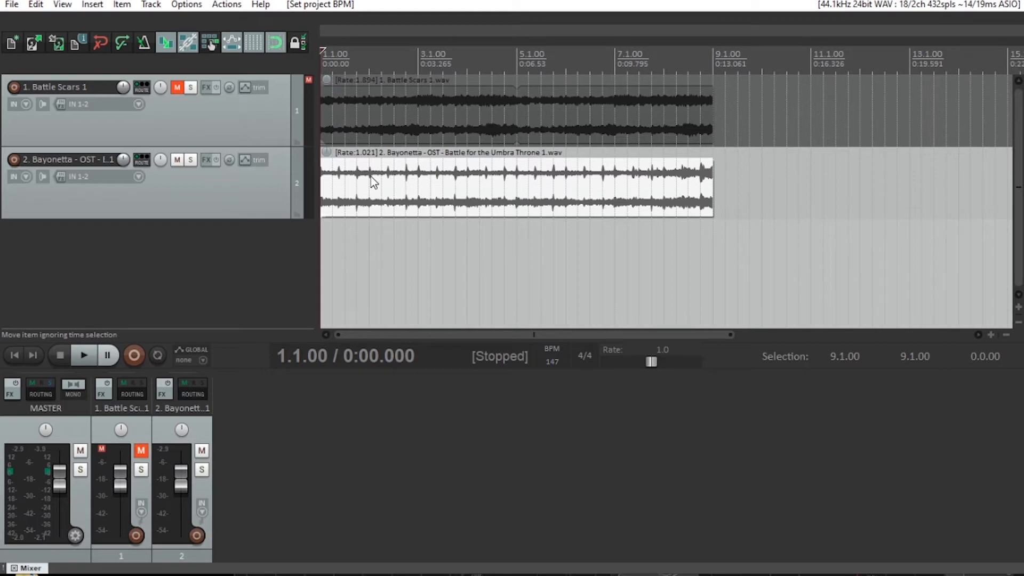
pyautogui.click(355, 205)
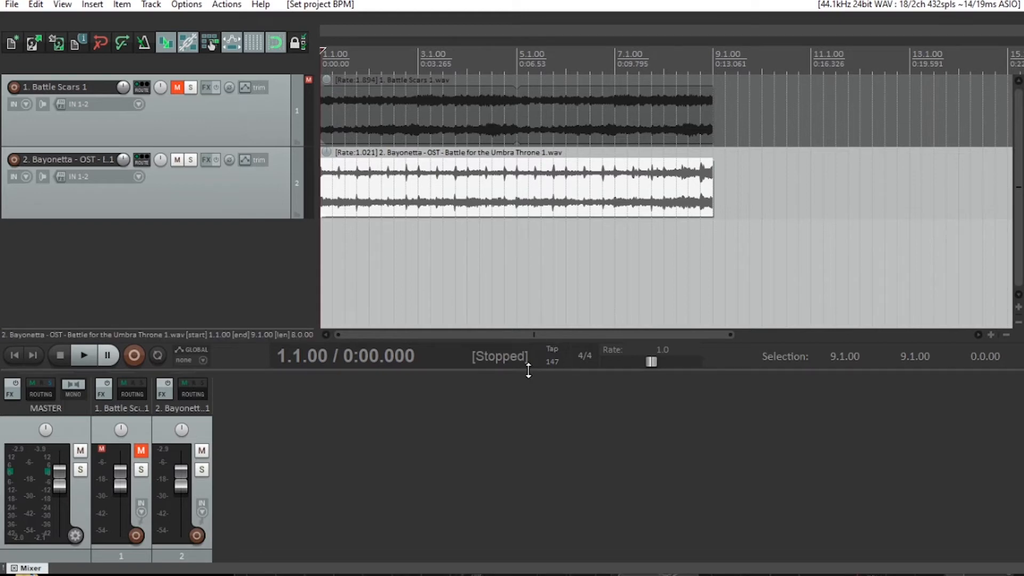
# Set the project tempo back to 120 BPM
pyautogui.doubleClick(557, 364)
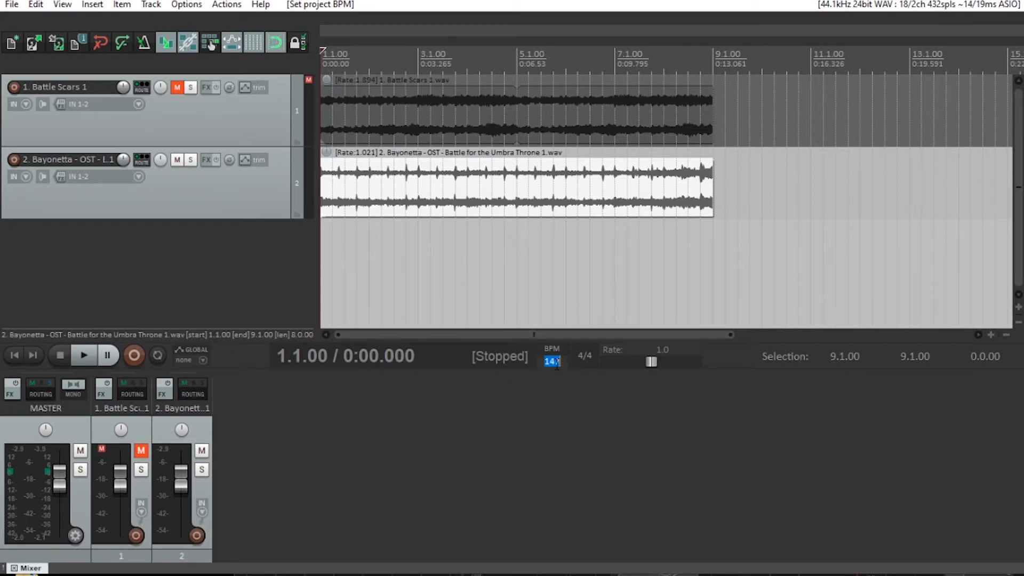
pyautogui.write('120')
pyautogui.press('Return')
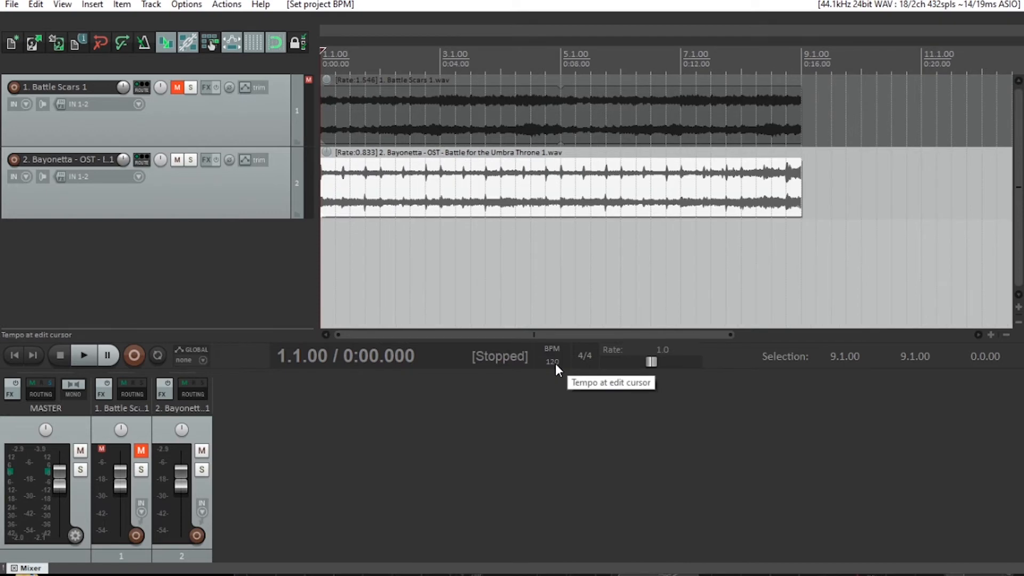
# Mute the second track and import "3. Bayonetta - OST - Chapter Clear 1" onto a new third track
pyautogui.click(181, 161)
pyautogui.doubleClick(149, 265)
pyautogui.click(99, 9)
pyautogui.click(109, 21)
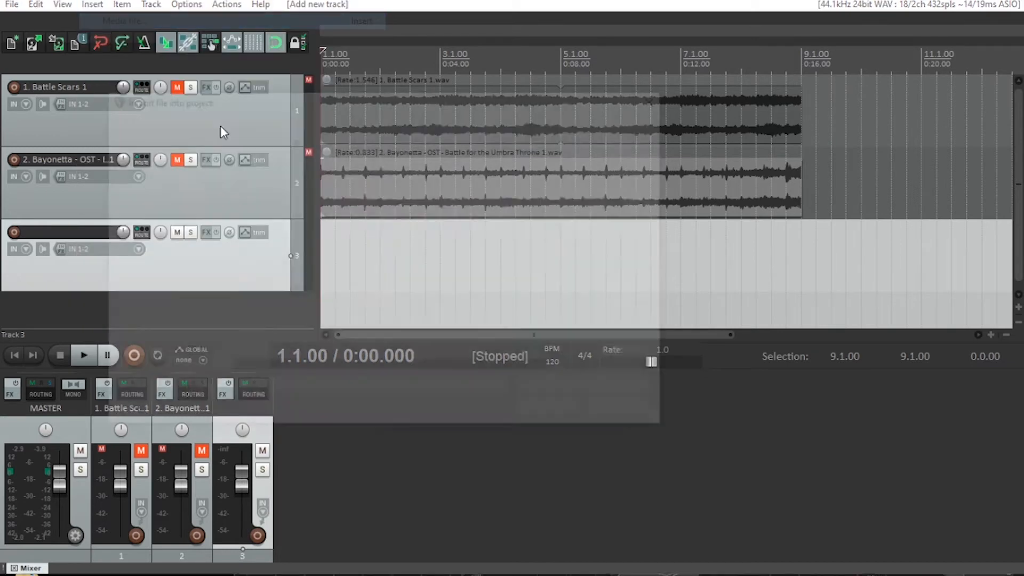
pyautogui.doubleClick(285, 219)
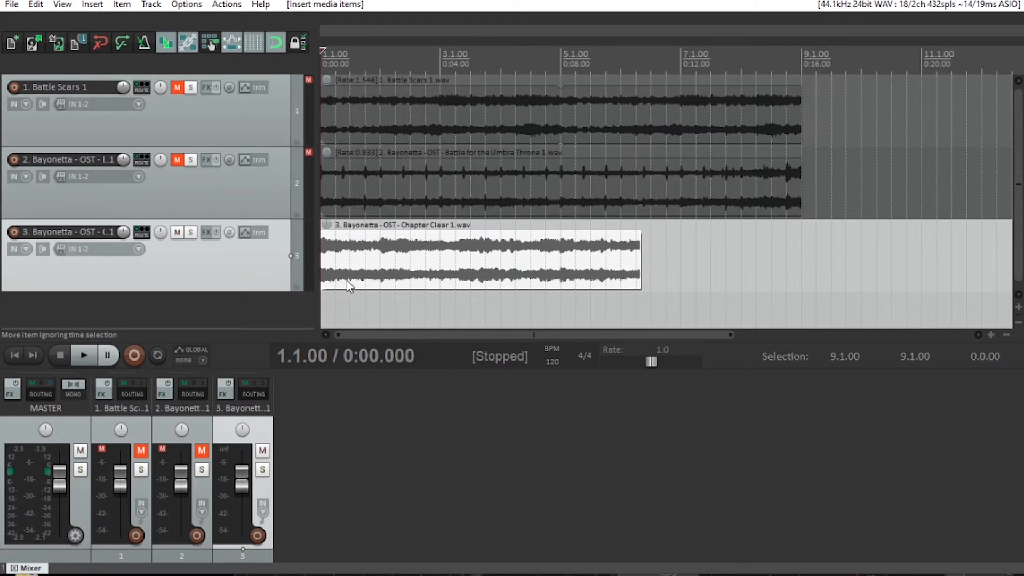
# Play the Chapter Clear 1 sample from the project start to its end, and replay its opening bars
pyautogui.press('space')
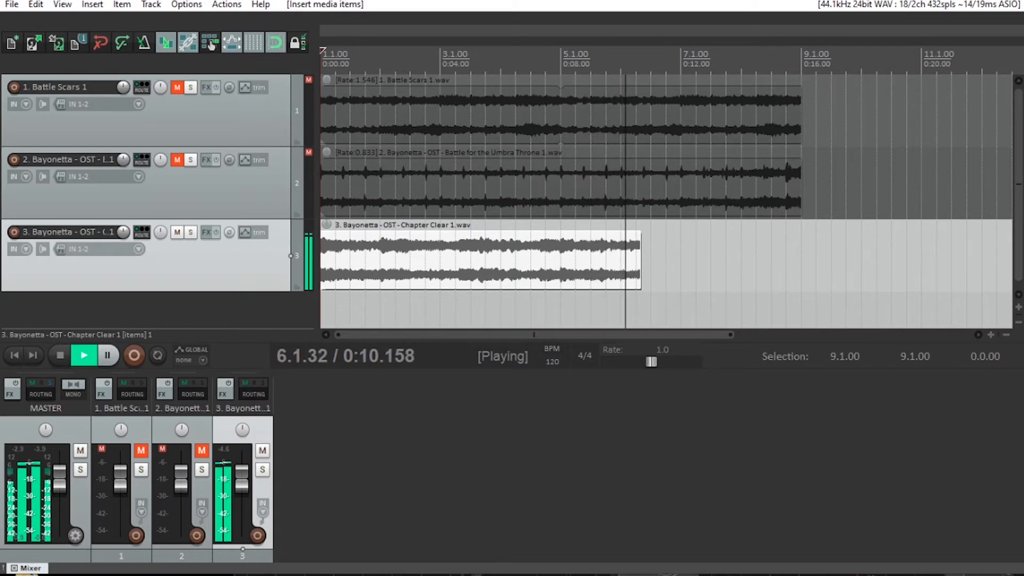
pyautogui.press('space')
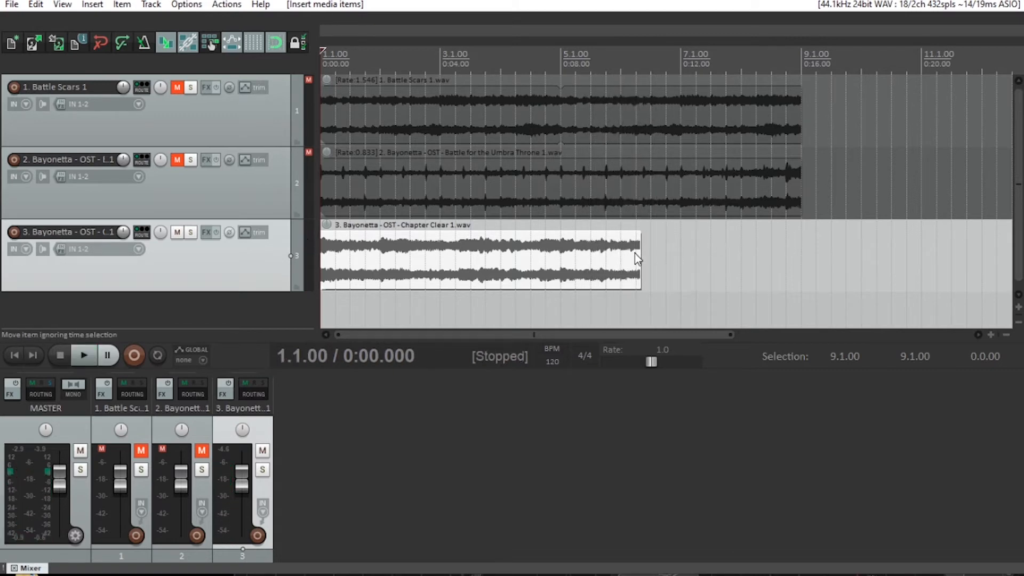
pyautogui.press('space')
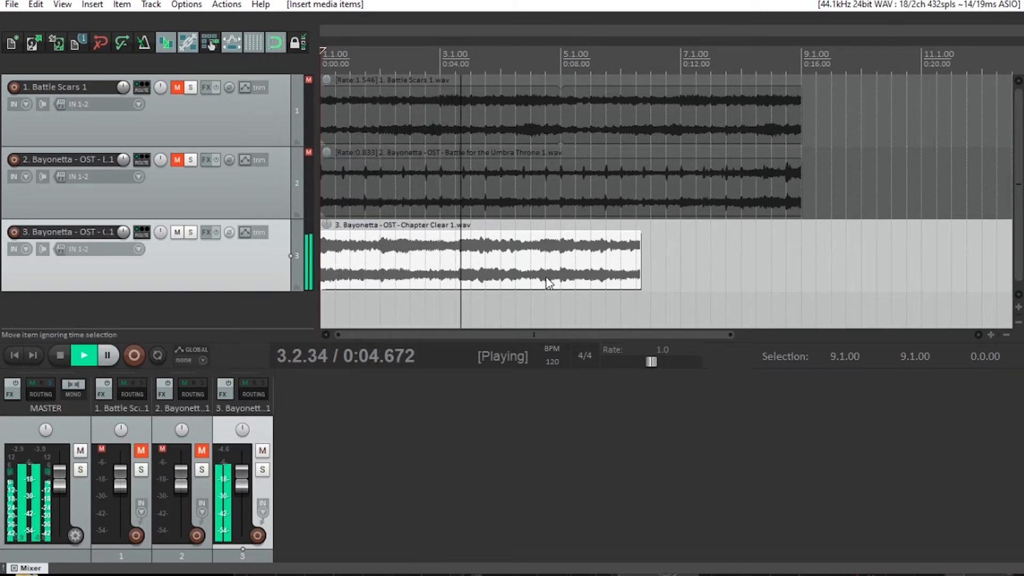
pyautogui.press('space')
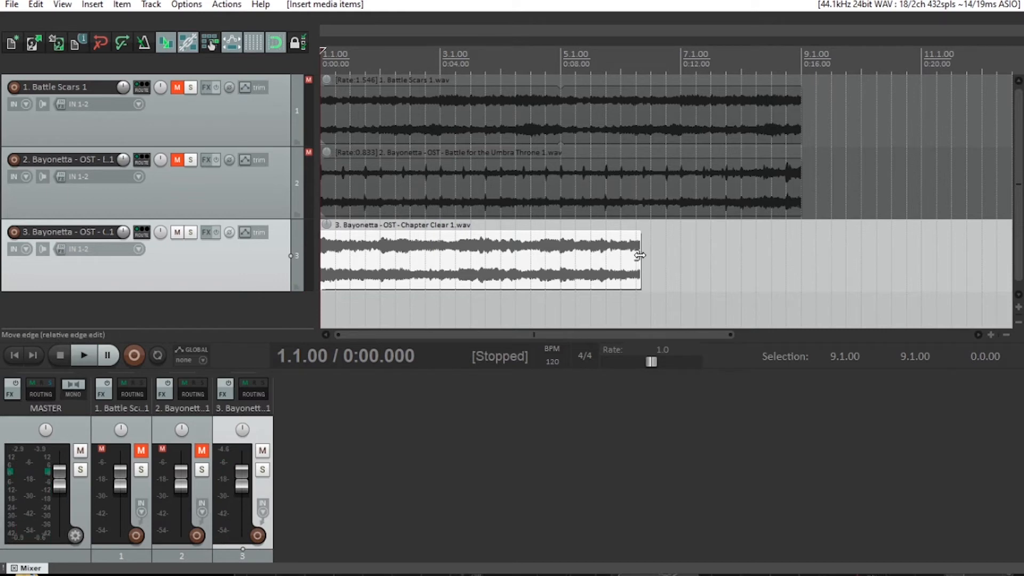
# Time-stretch the Chapter Clear 1 item to four bars, with its end snapped to 5.1.00
pyautogui.press('alt')
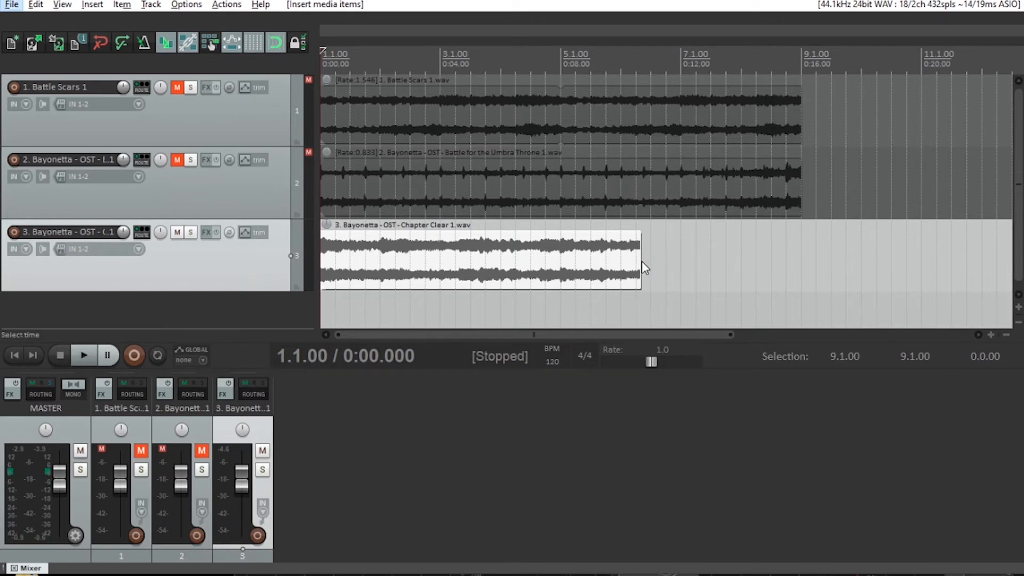
pyautogui.click(564, 56)
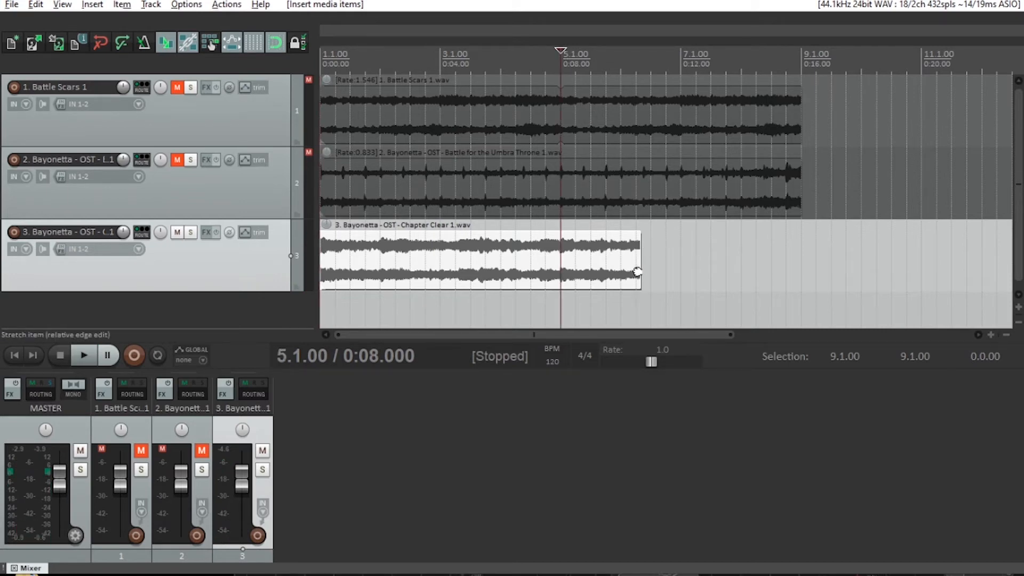
pyautogui.moveTo(637, 272); pyautogui.dragTo(558, 265)
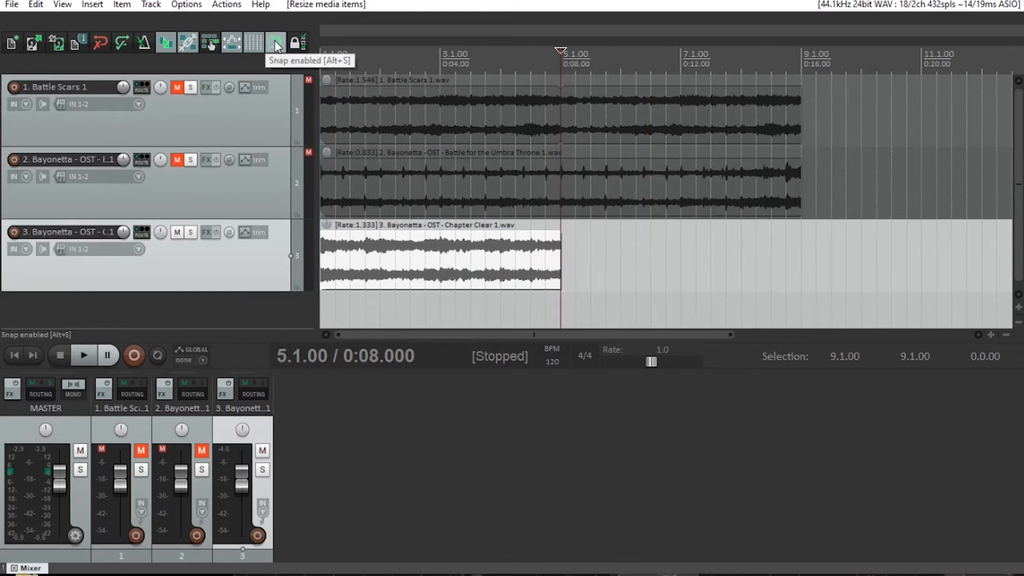
pyautogui.moveTo(558, 267)
pyautogui.mouseDown()
pyautogui.moveTo(572, 266)
pyautogui.moveTo(549, 266)
pyautogui.moveTo(575, 266)
pyautogui.moveTo(539, 266)
pyautogui.moveTo(560, 265)
pyautogui.mouseUp()
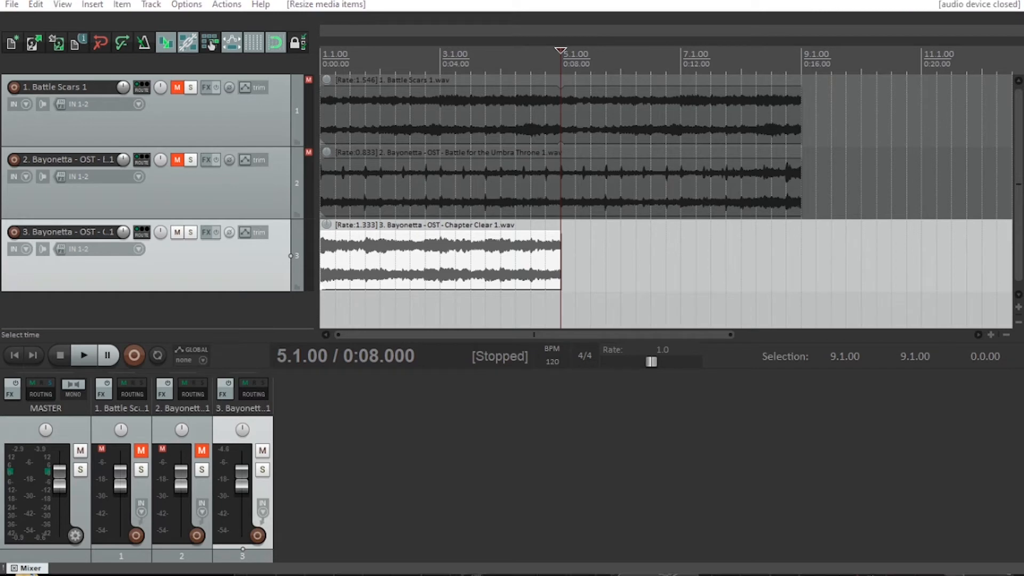
# Try stretching the Chapter Clear 1 item to eight bars, ending at 9.1.00, and play it from the project start
pyautogui.click(758, 246)
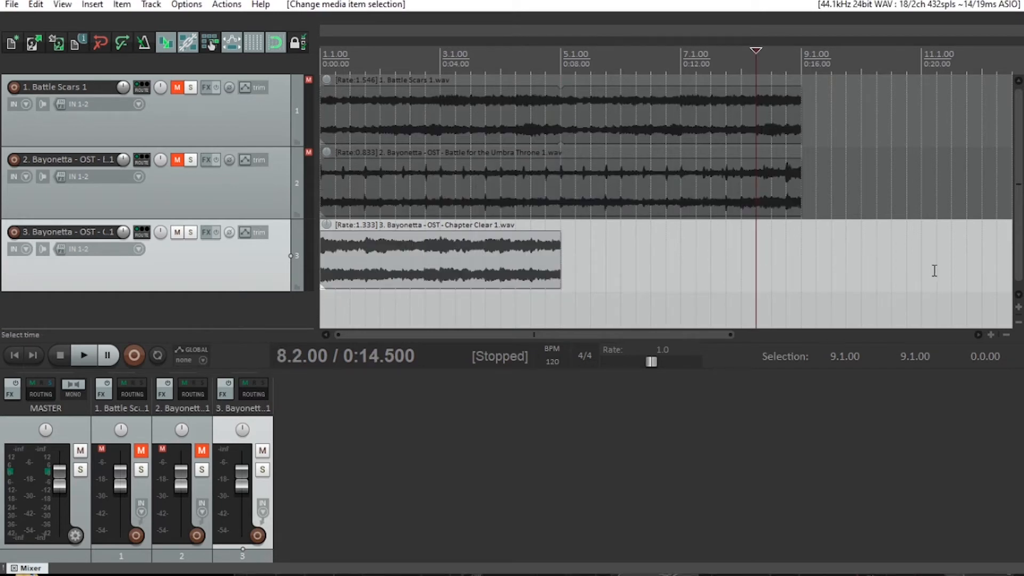
pyautogui.moveTo(561, 255); pyautogui.dragTo(800, 260)
pyautogui.press('Home')
pyautogui.press('space')
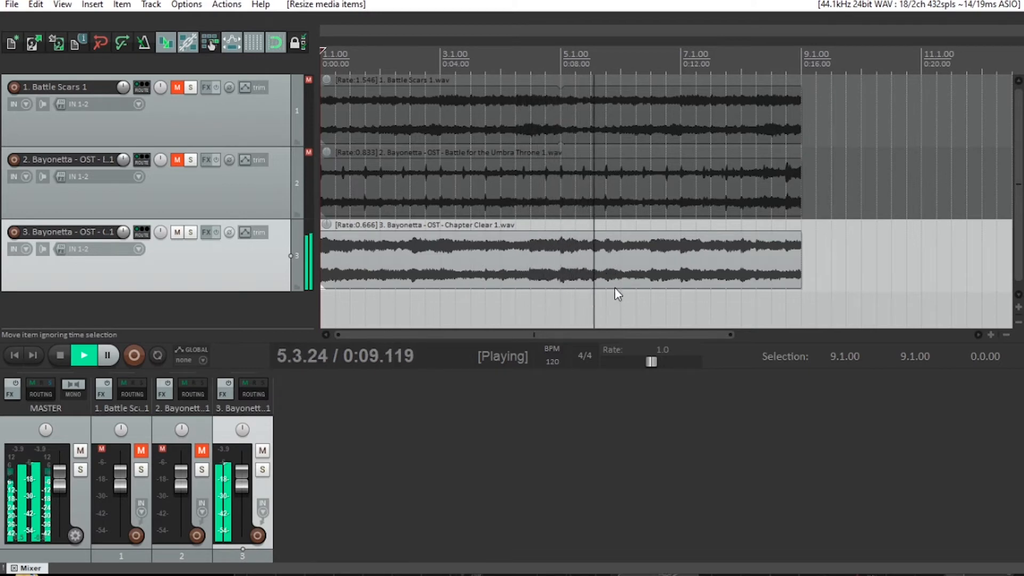
pyautogui.press('space')
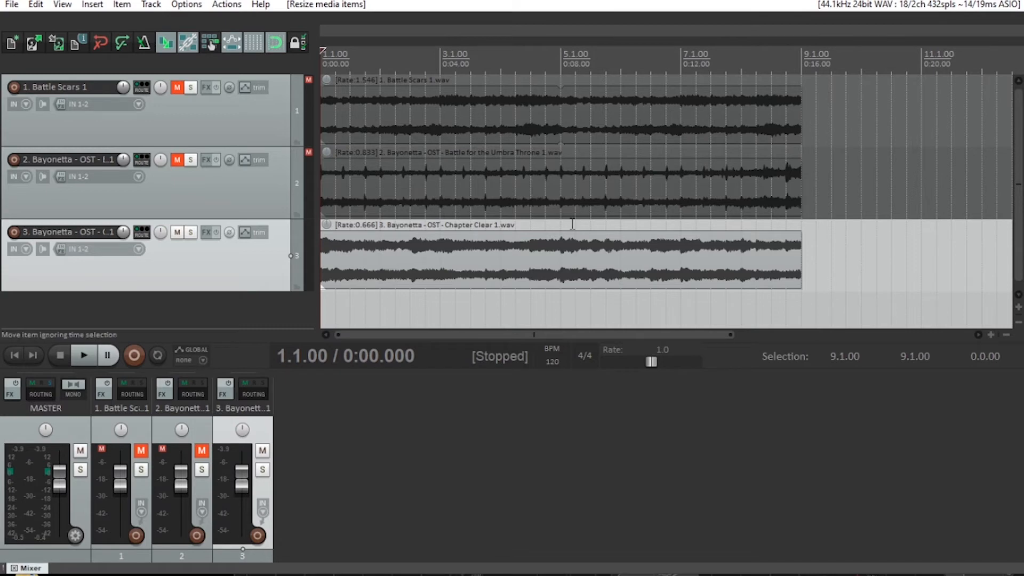
# Loop the four-bar Chapter Clear 1 item out to 9.1.00 and play across the loop point from 4.3.00
pyautogui.moveTo(800, 264)
pyautogui.mouseDown()
pyautogui.moveTo(572, 270)
pyautogui.moveTo(560, 261)
pyautogui.moveTo(801, 266)
pyautogui.mouseUp()
pyautogui.click(531, 59)
pyautogui.press('space')
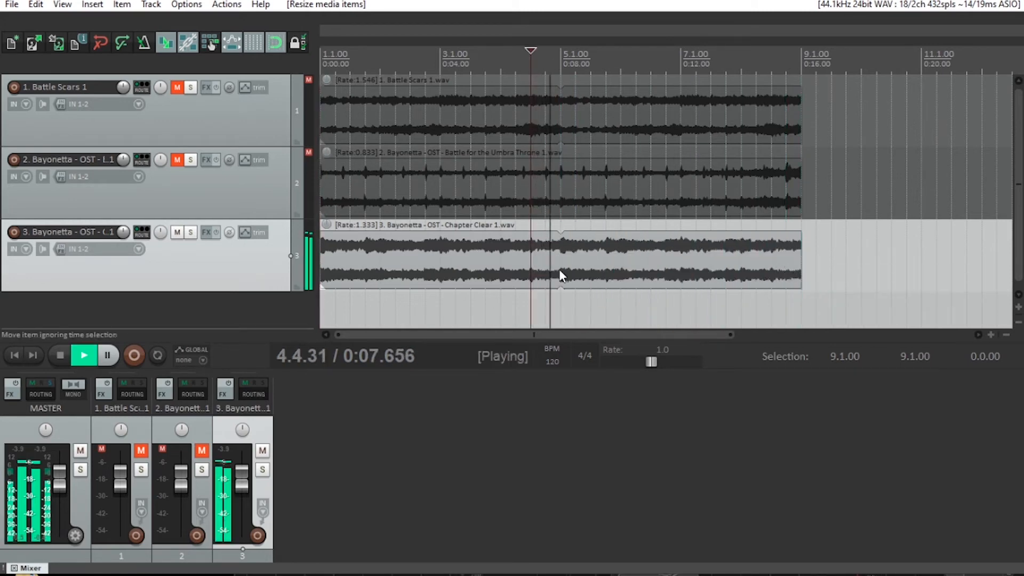
pyautogui.press('space')
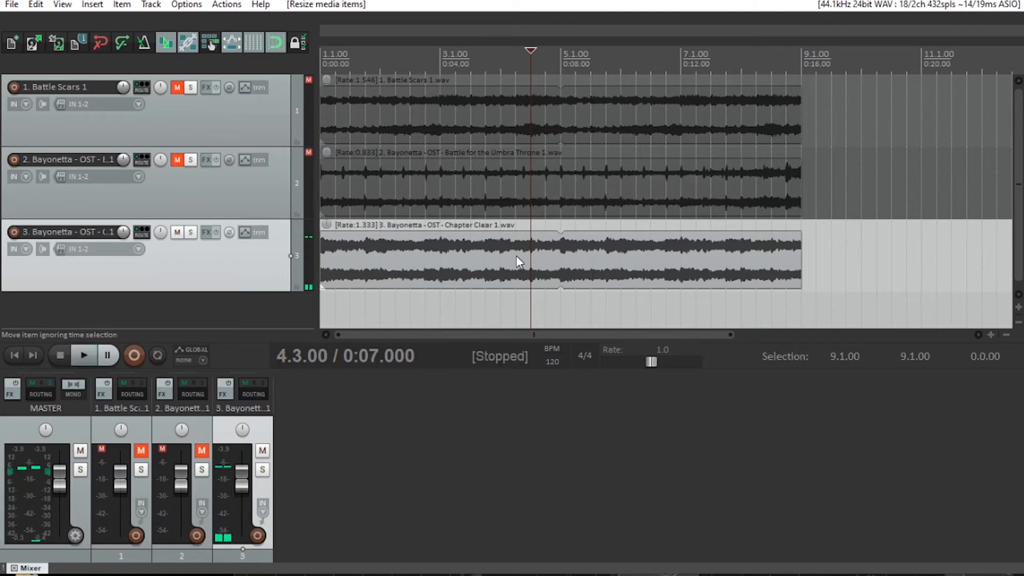
# Mute the Chapter Clear 1 track, with the edit cursor at the end of the project
pyautogui.press('End')
pyautogui.click(179, 234)
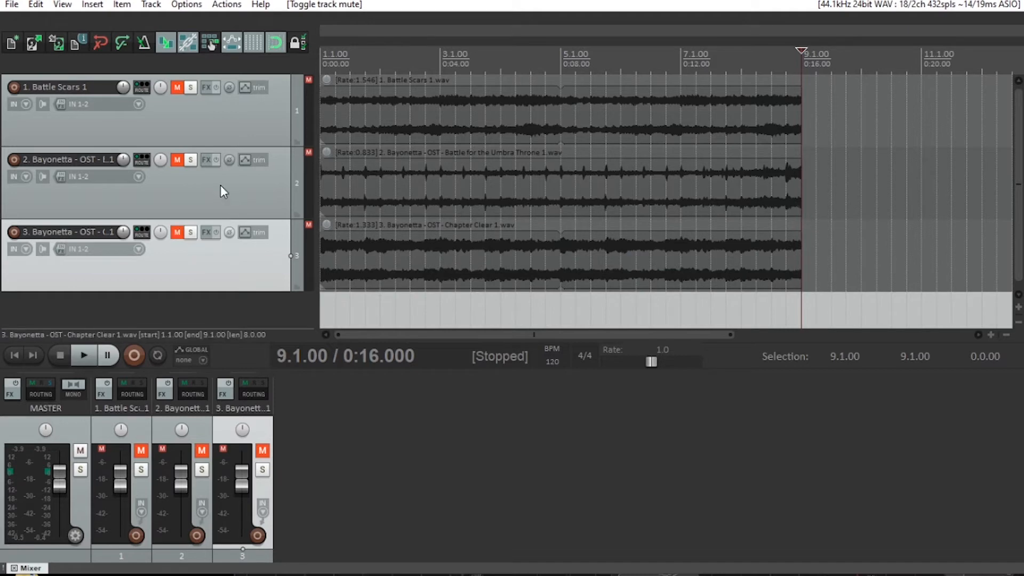
pyautogui.click(98, 9)
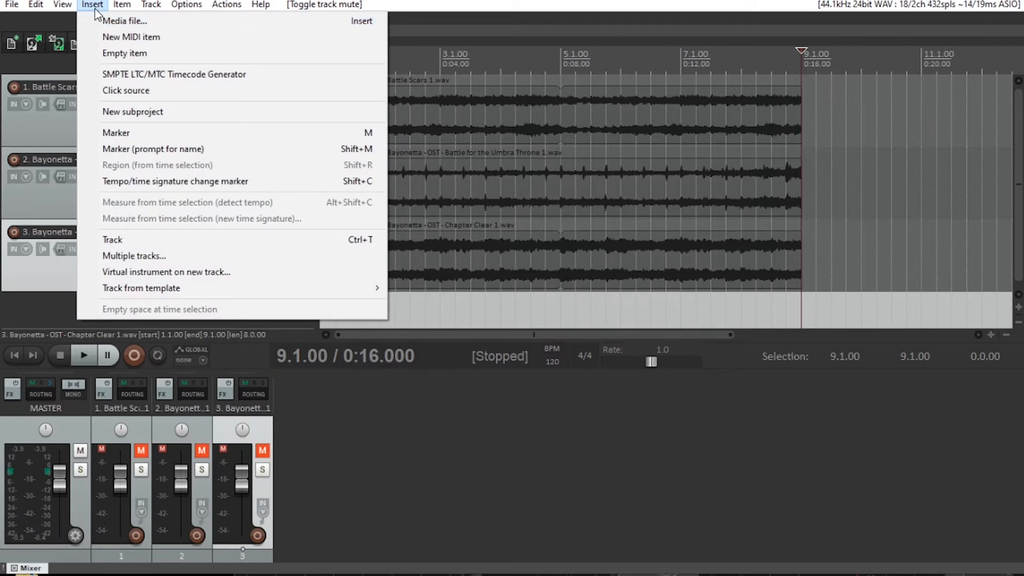
pyautogui.click(47, 306)
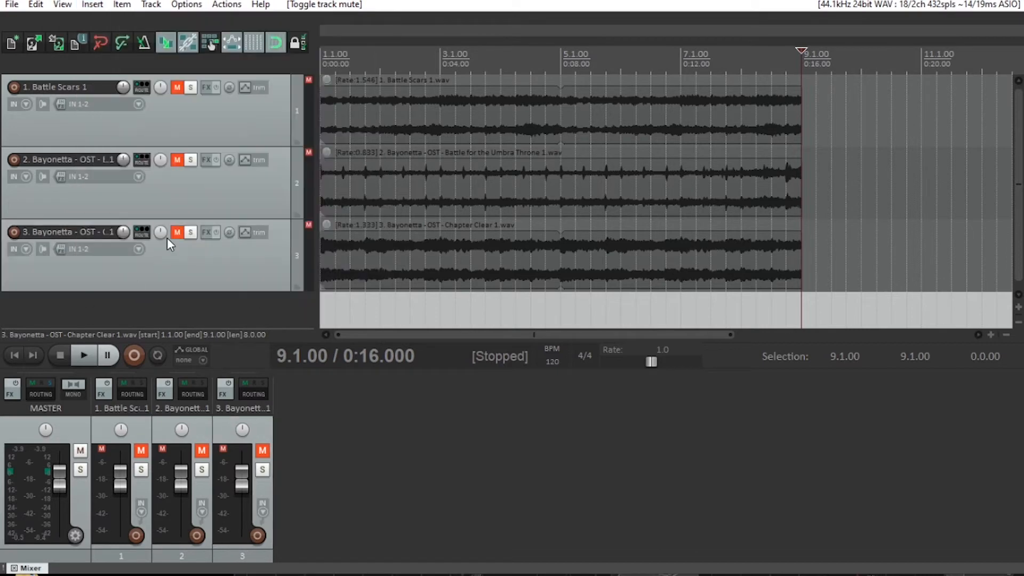
# Add a fourth track and import "4. Bayonetta - OST - Chapter Clear 2" onto it
pyautogui.doubleClick(144, 320)
pyautogui.click(92, 4)
pyautogui.click(106, 21)
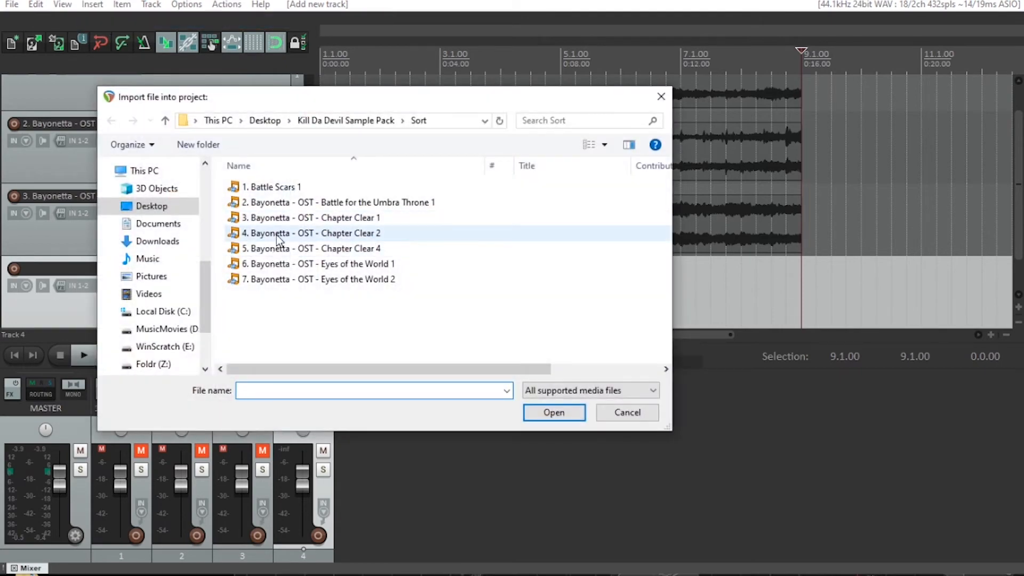
pyautogui.doubleClick(277, 234)
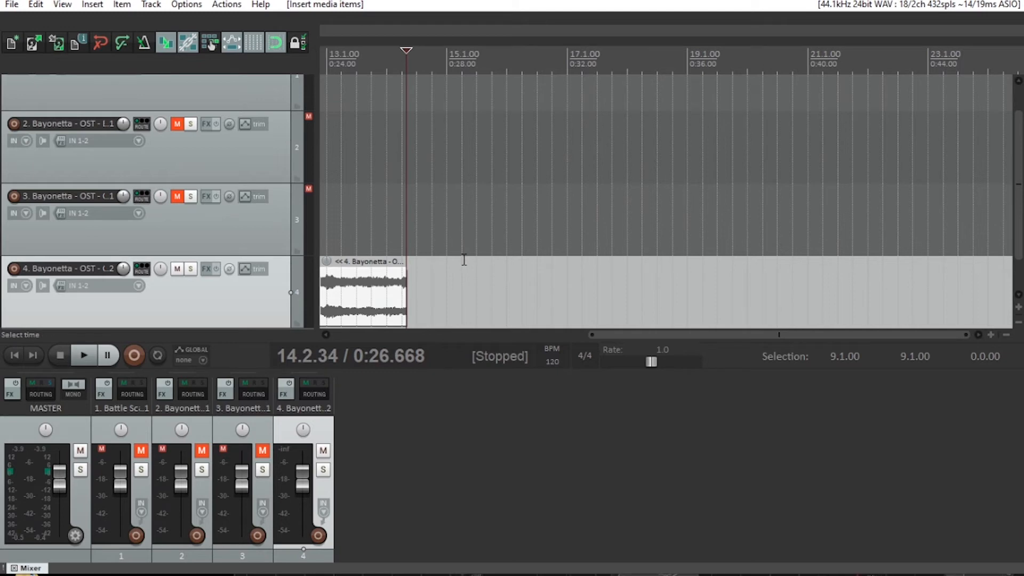
# Move the Chapter Clear 2 item to the project start and play it through
pyautogui.press('Home')
pyautogui.click(801, 55)
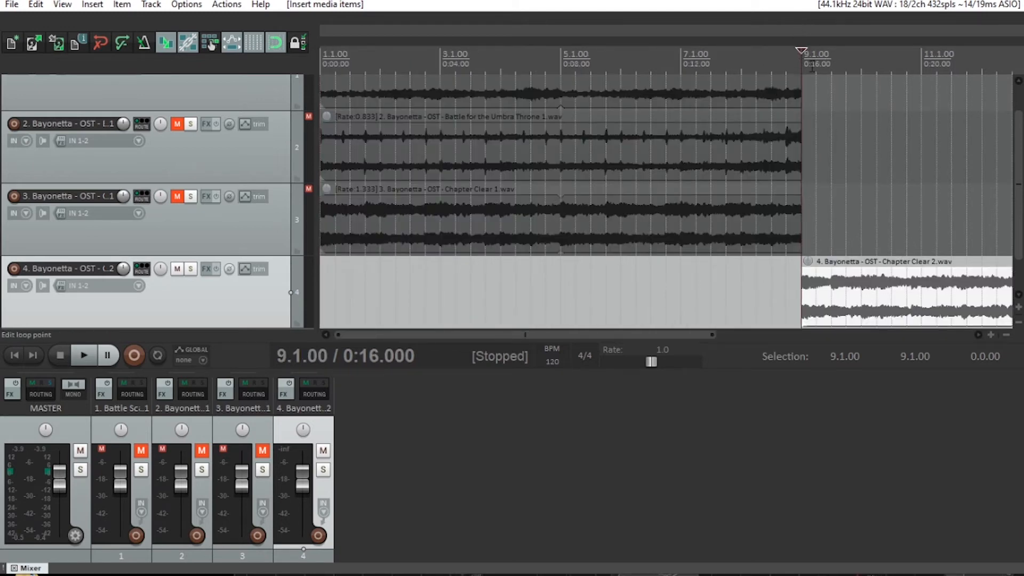
pyautogui.moveTo(896, 296); pyautogui.dragTo(414, 299)
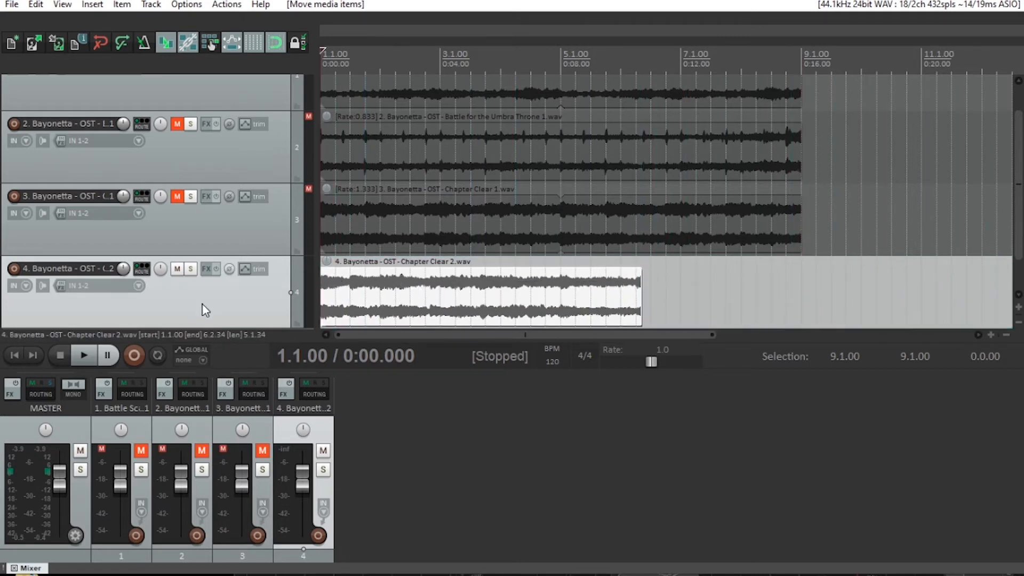
pyautogui.press('space')
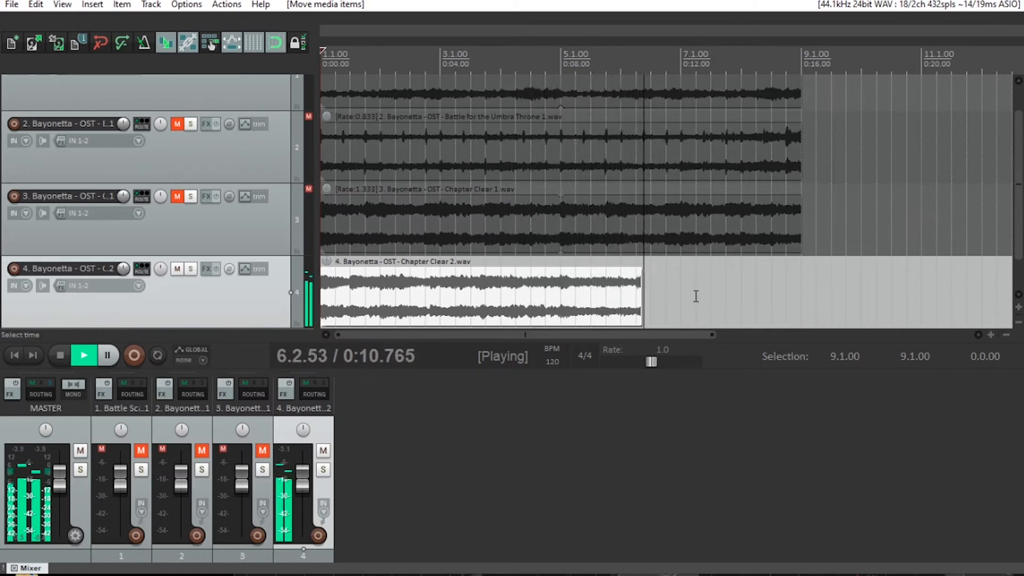
pyautogui.press('space')
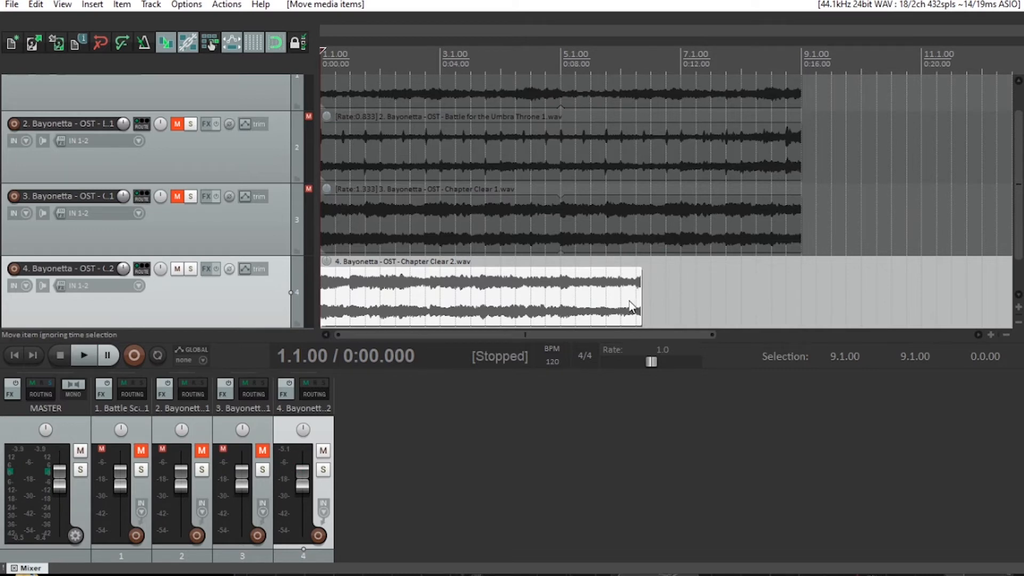
# Time-stretch the Chapter Clear 2 item to four bars, ending at 5.1.00, and select it
pyautogui.moveTo(641, 297); pyautogui.dragTo(561, 298)
pyautogui.press('pagedown')
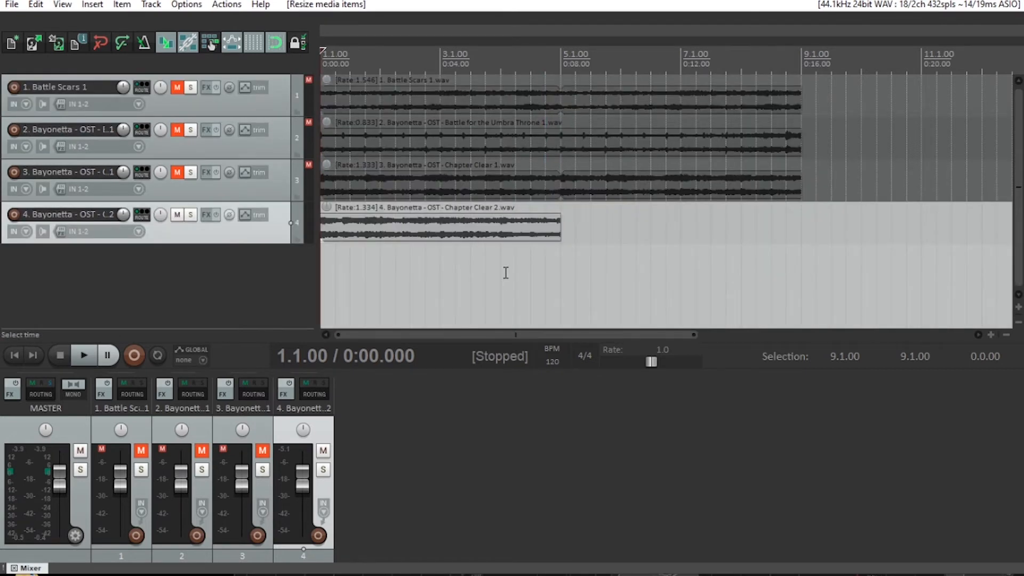
pyautogui.click(378, 221)
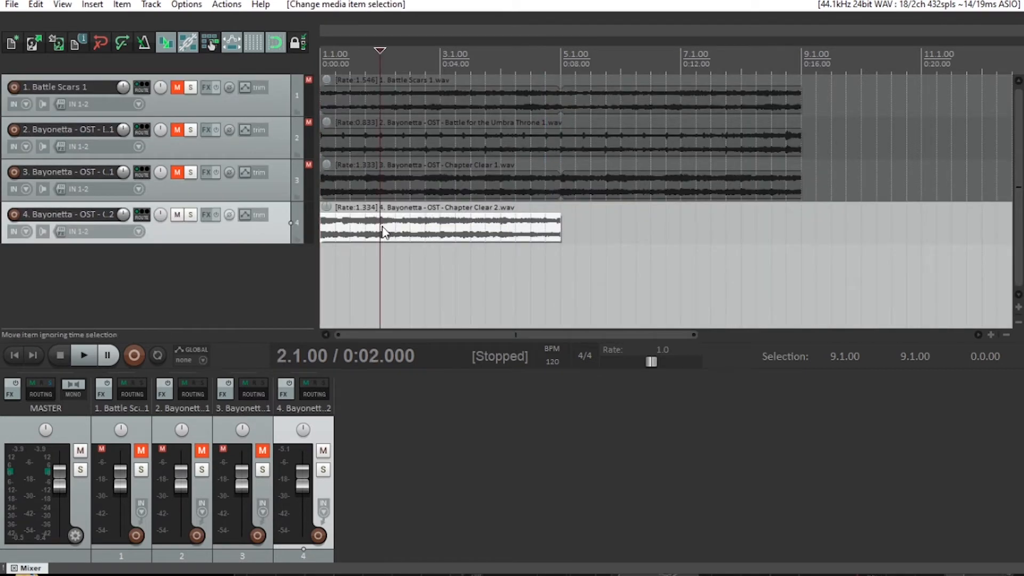
# Select the time range from 1.1.00 to 3.1.00 and play it on repeat, finishing with repeat off
pyautogui.click(440, 58)
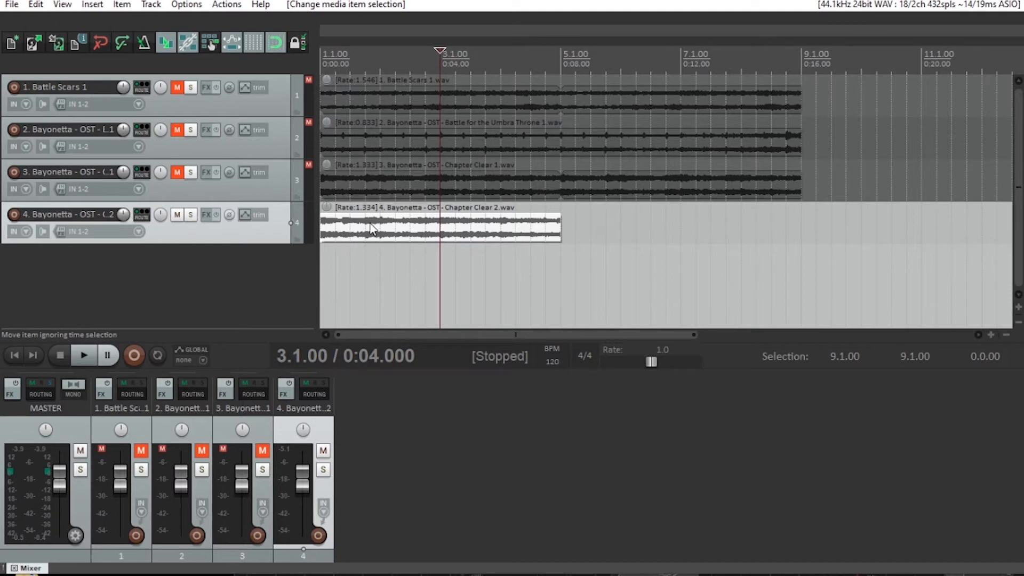
pyautogui.moveTo(440, 276); pyautogui.dragTo(333, 276)
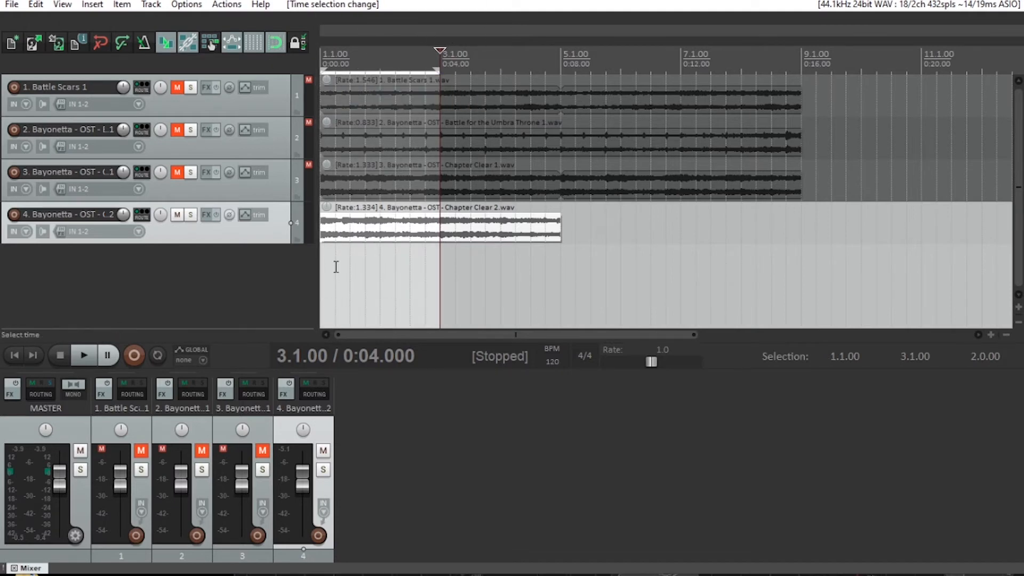
pyautogui.press('space')
pyautogui.click(159, 357)
pyautogui.press('space')
pyautogui.press('space')
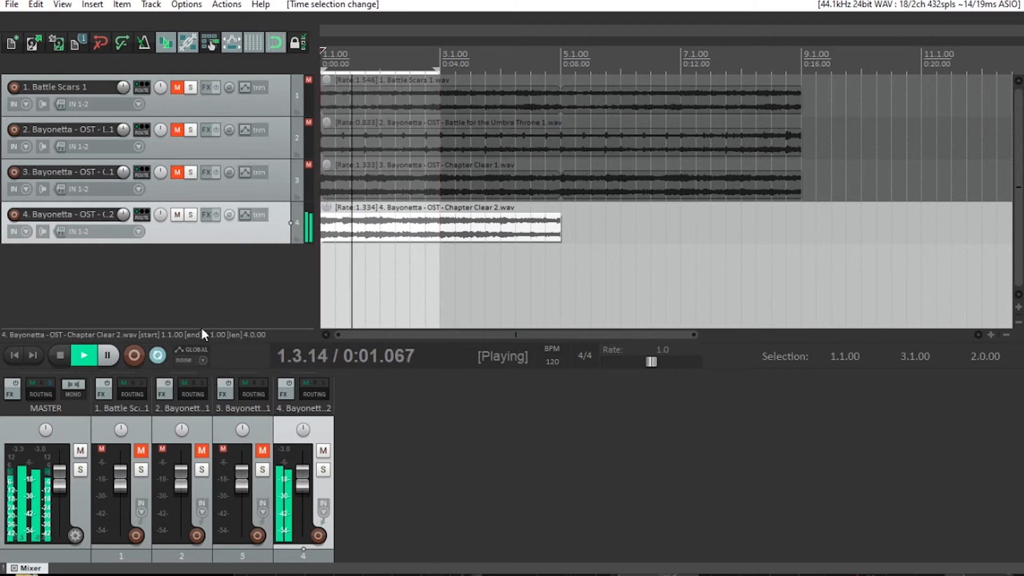
pyautogui.click(157, 356)
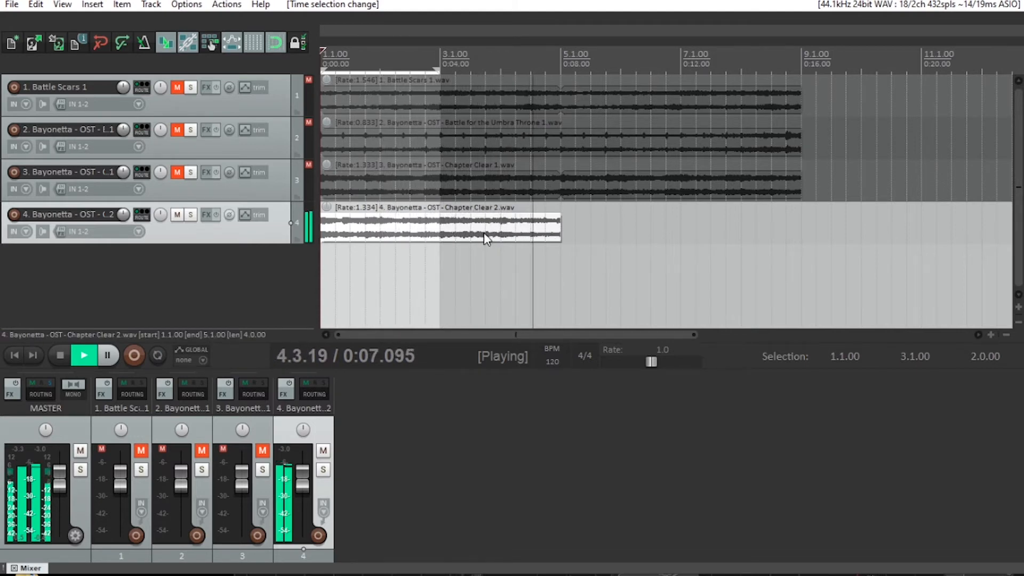
pyautogui.press('space')
# Split the Chapter Clear 2 item at 3.1.00
pyautogui.click(458, 225)
pyautogui.click(456, 248)
pyautogui.click(428, 223)
pyautogui.click(440, 233)
pyautogui.press('s')
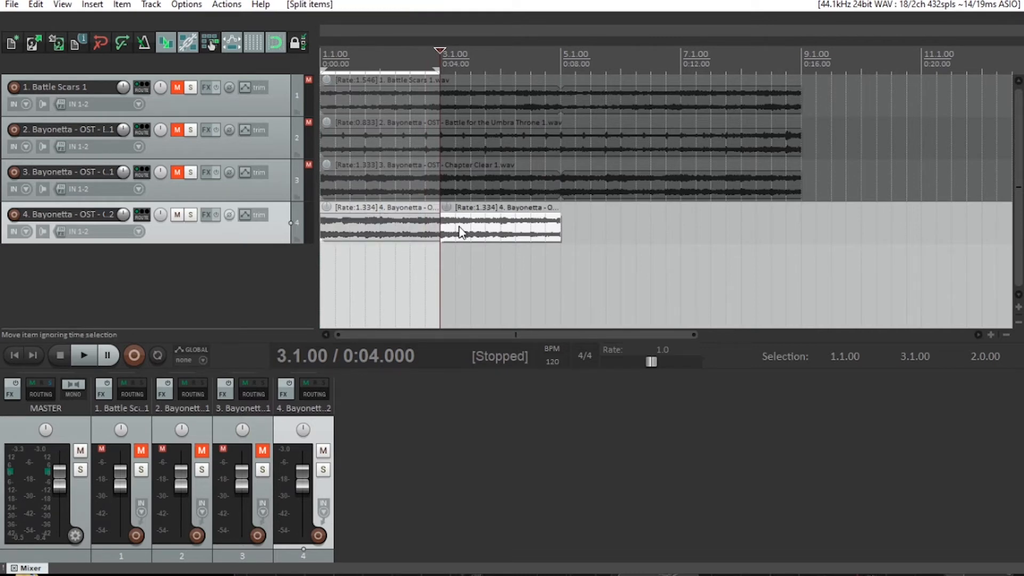
# Move the second segment of the Chapter Clear 2 item so it starts at 7.1.00
pyautogui.moveTo(460, 233); pyautogui.dragTo(723, 232)
pyautogui.click(708, 241)
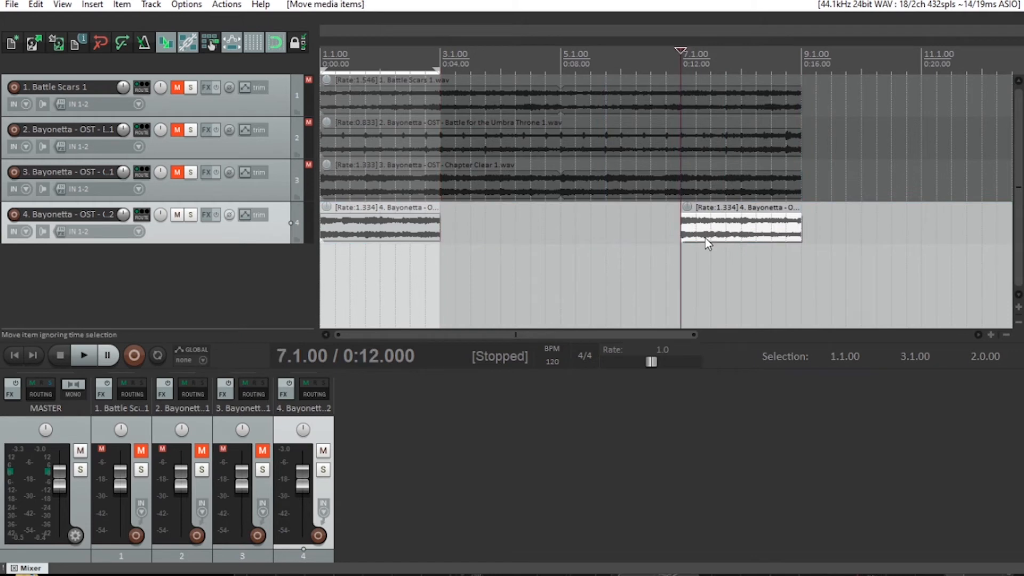
pyautogui.click(390, 231)
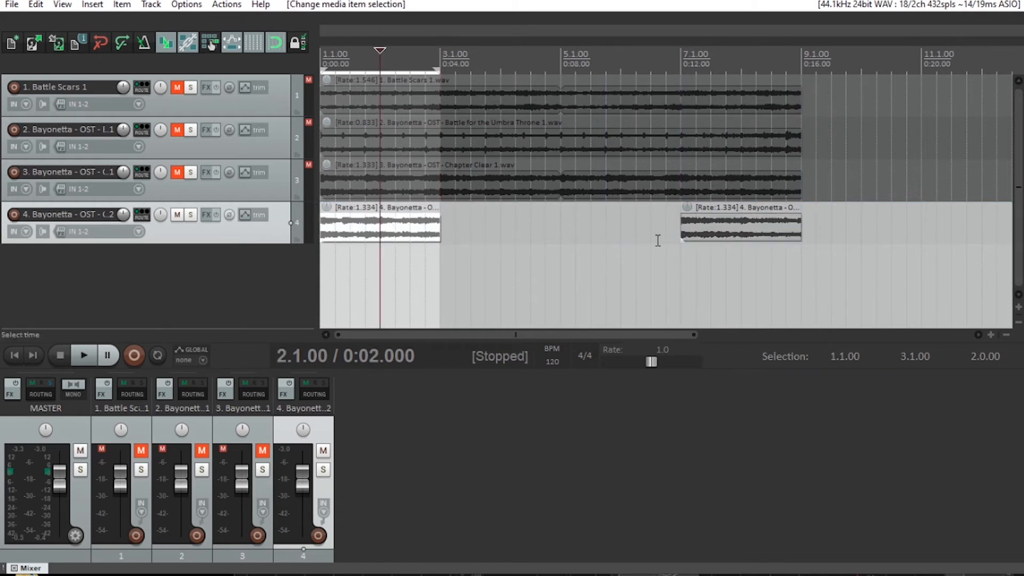
pyautogui.click(394, 235)
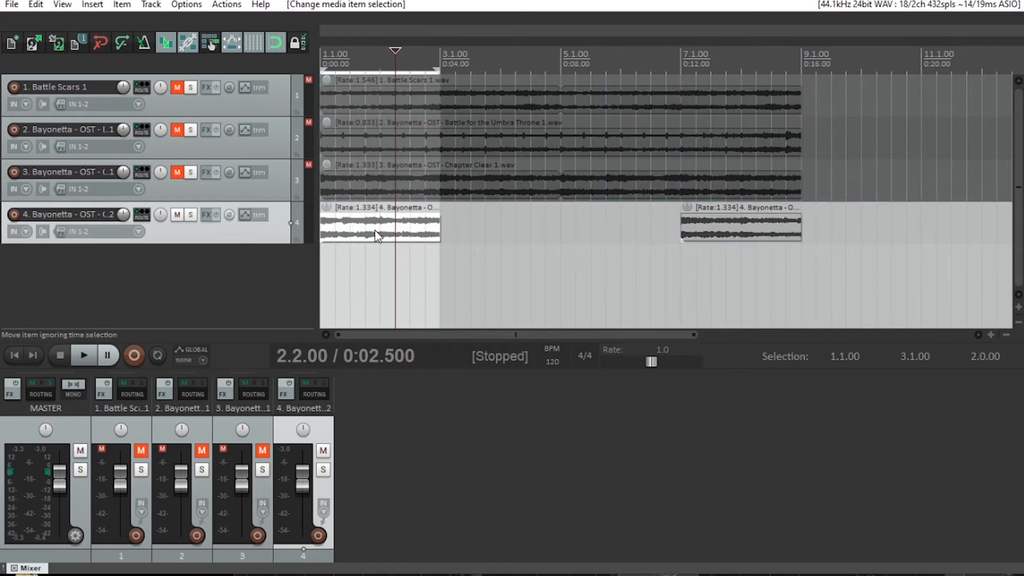
pyautogui.click(442, 58)
pyautogui.hotkey('ctrl', 'v')
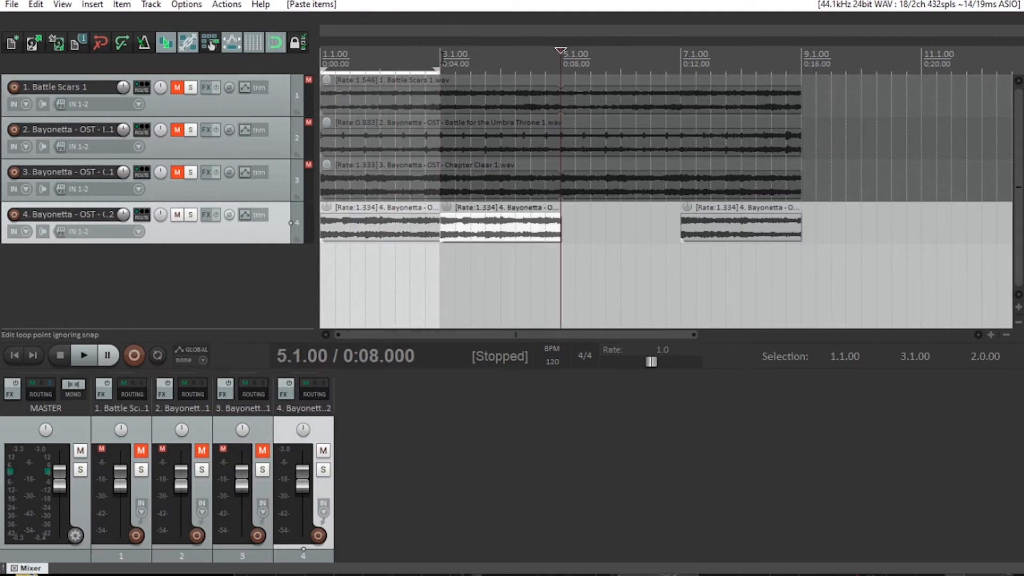
pyautogui.hotkey('ctrl', 'v')
pyautogui.hotkey('ctrl', 'z')
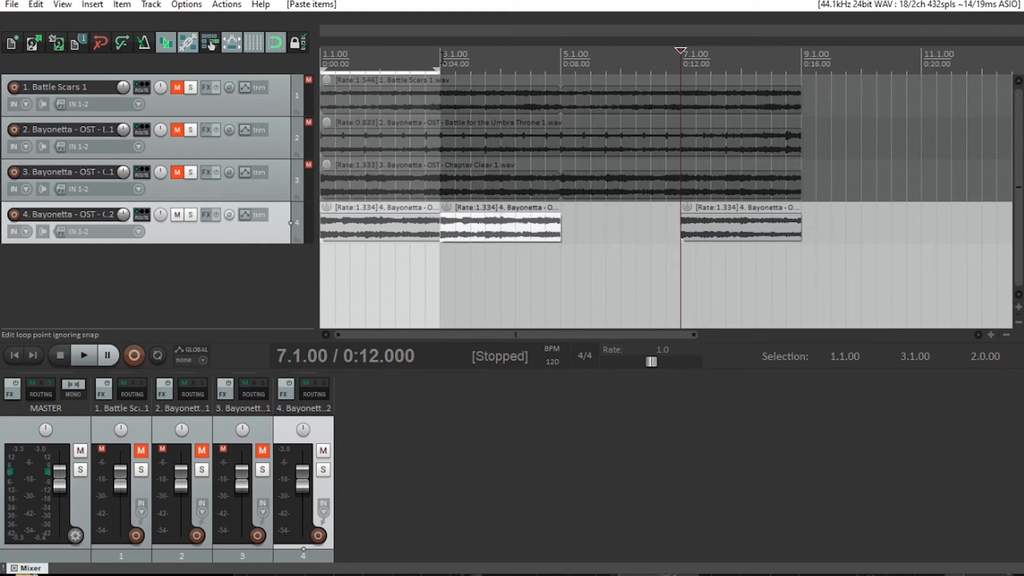
pyautogui.hotkey('ctrl', 'z')
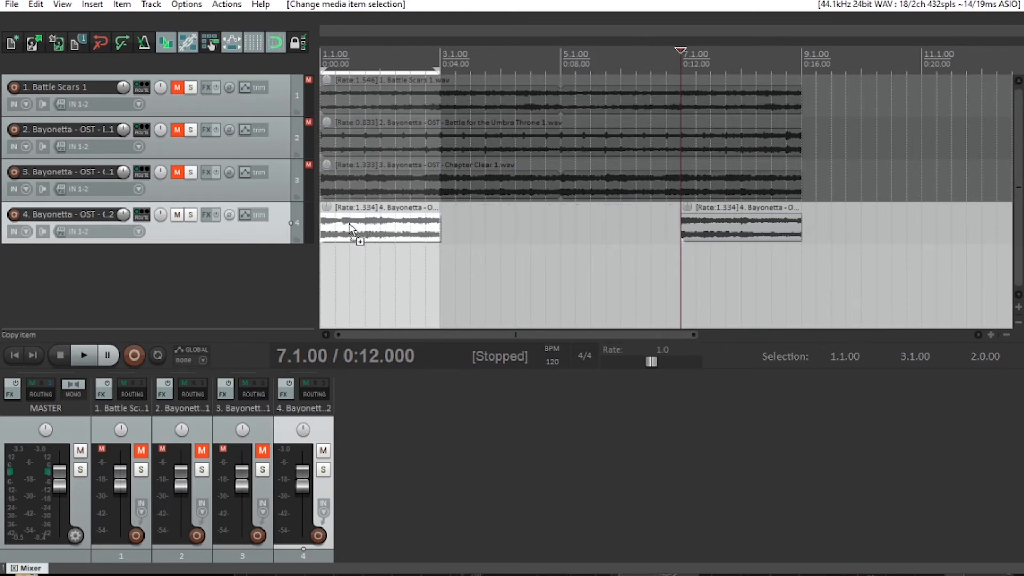
# Copy the first Chapter Clear 2 segment into the gap, placing copies at 3.1.00 and 5.1.00
pyautogui.moveTo(350, 229); pyautogui.dragTo(604, 239)
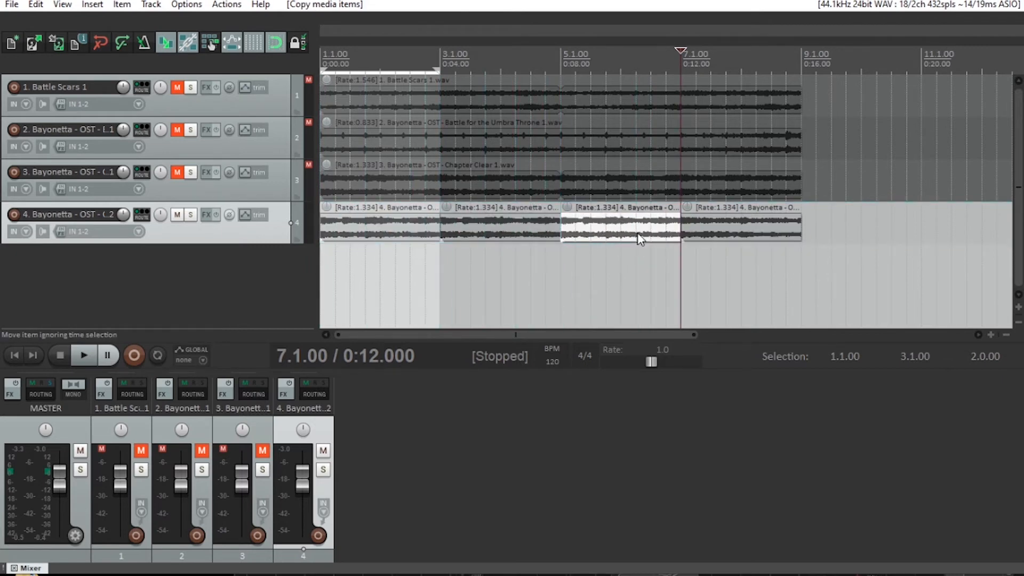
pyautogui.click(394, 234)
pyautogui.click(485, 229)
pyautogui.click(590, 232)
pyautogui.click(741, 237)
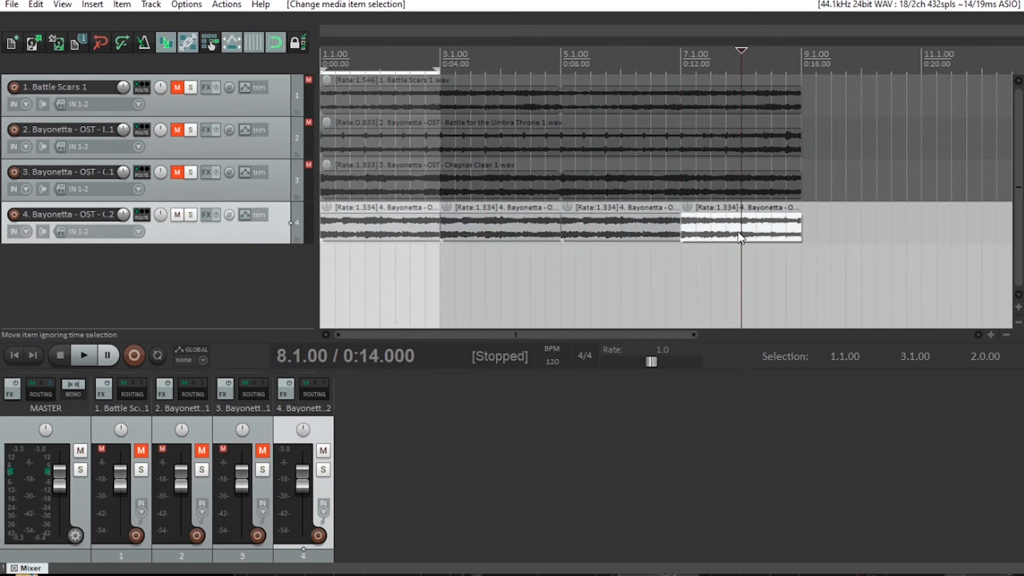
# Play the four Chapter Clear 2 segments from the project start and select the time range from 1.1.00 to 9.1.00
pyautogui.click(344, 59)
pyautogui.press('space')
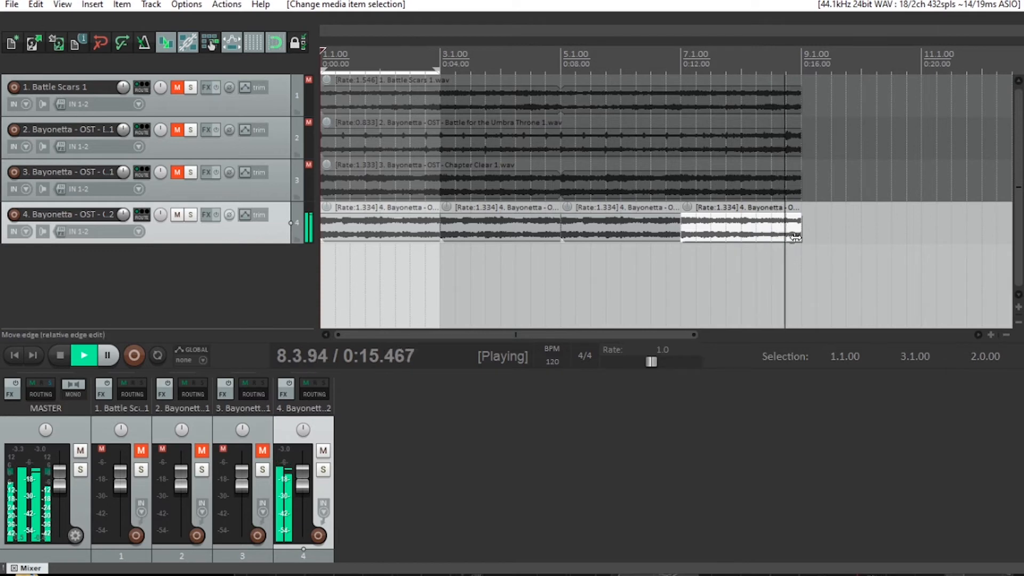
pyautogui.press('space')
pyautogui.moveTo(805, 55); pyautogui.dragTo(327, 68)
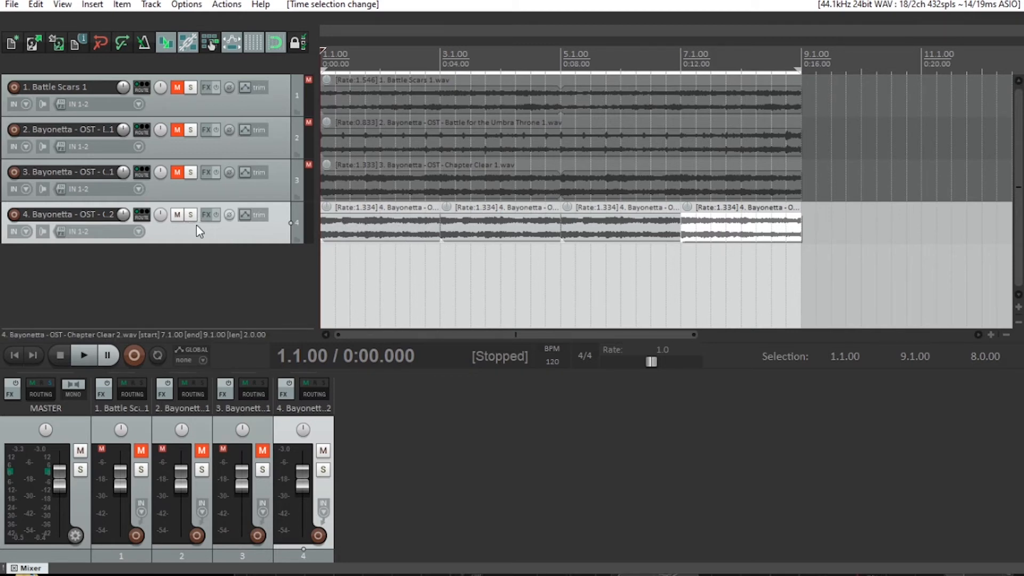
# Mute track 4 and import "5. Bayonetta - OST - Chapter Clear 4" at the project start on a new fifth track
pyautogui.click(177, 215)
pyautogui.click(133, 289)
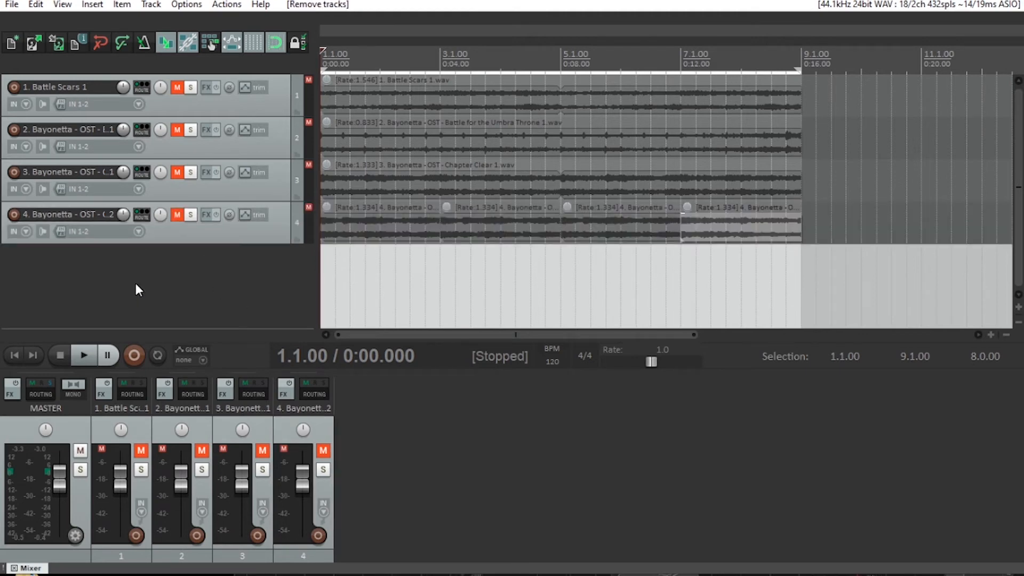
pyautogui.doubleClick(138, 289)
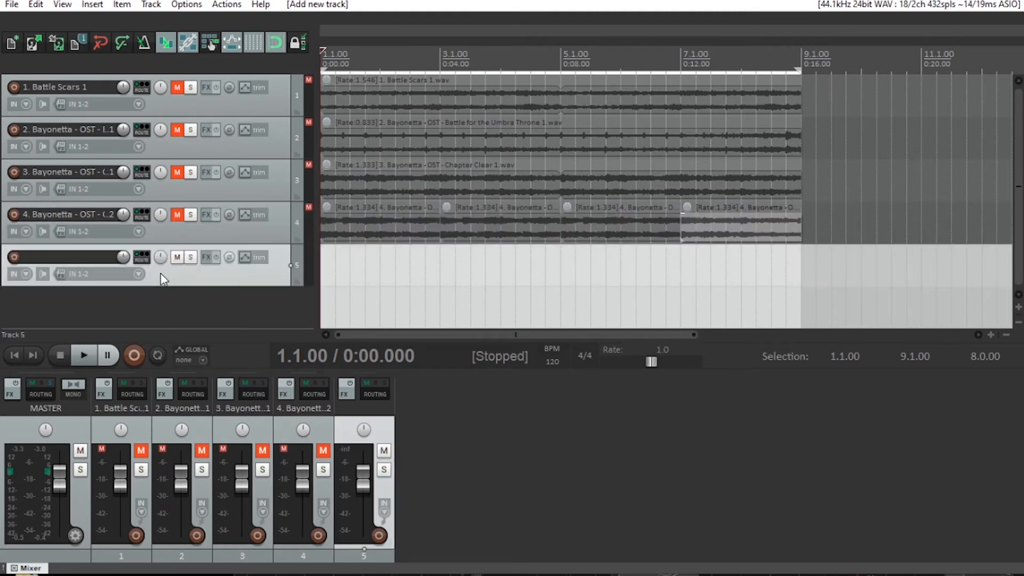
pyautogui.click(92, 4)
pyautogui.click(104, 19)
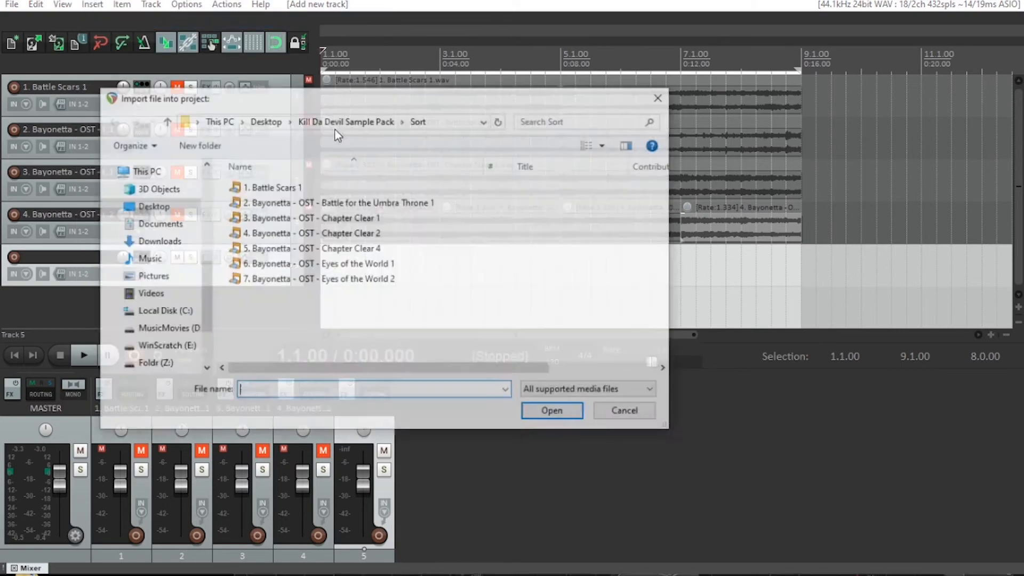
pyautogui.doubleClick(265, 253)
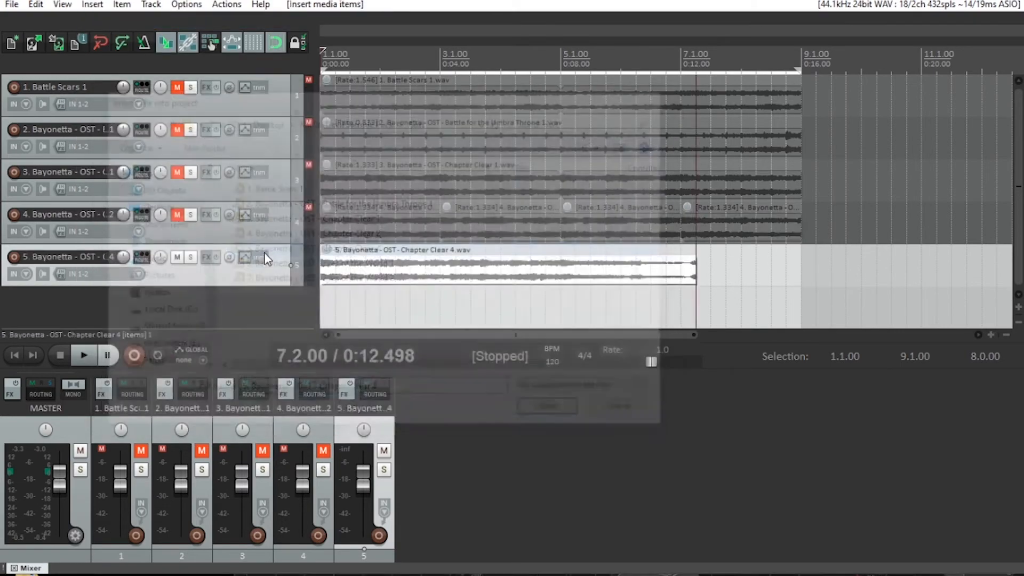
# Play the Chapter Clear 4 item through and return the edit cursor to 1.1.00
pyautogui.press('space')
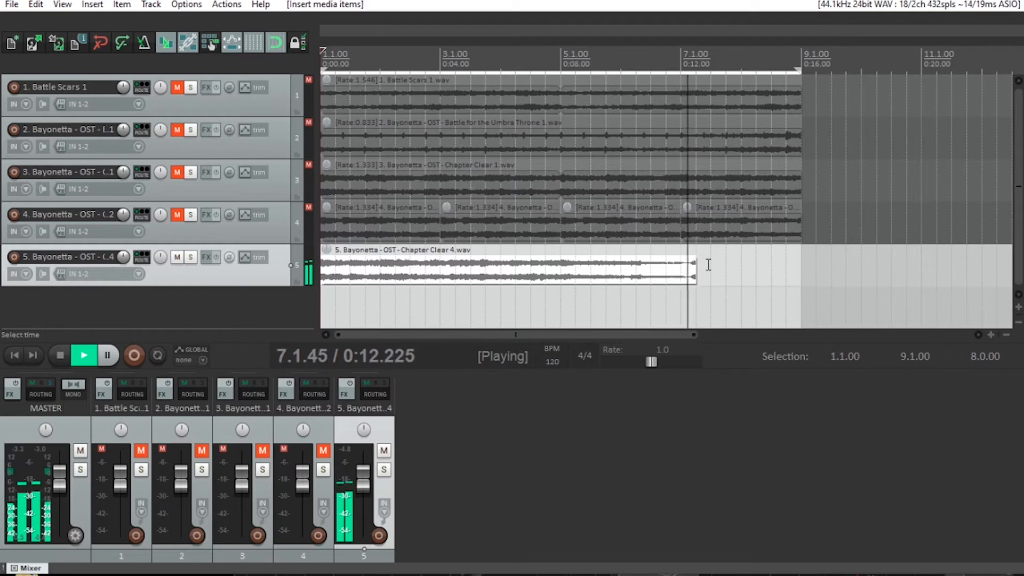
pyautogui.press('space')
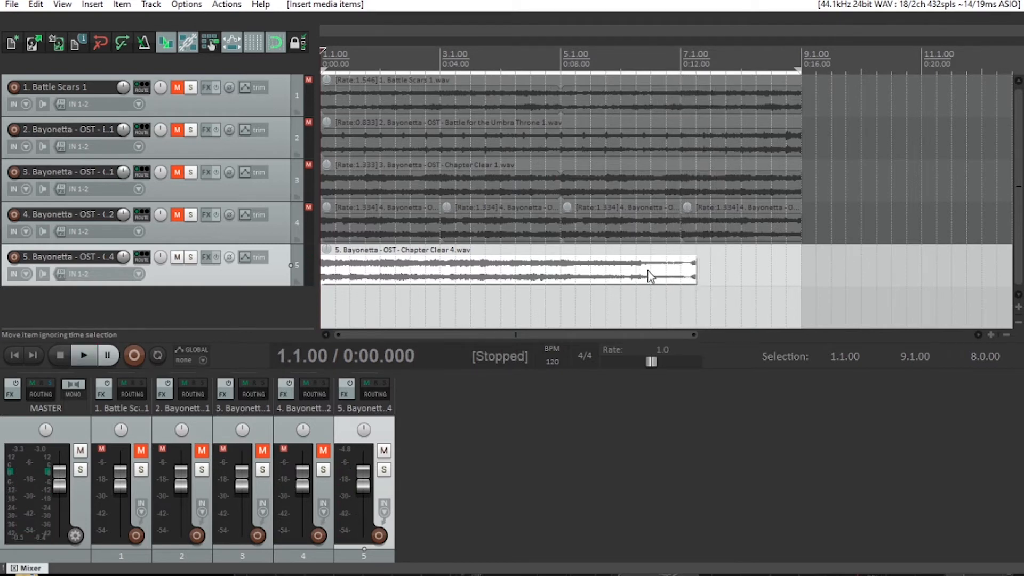
pyautogui.click(622, 61)
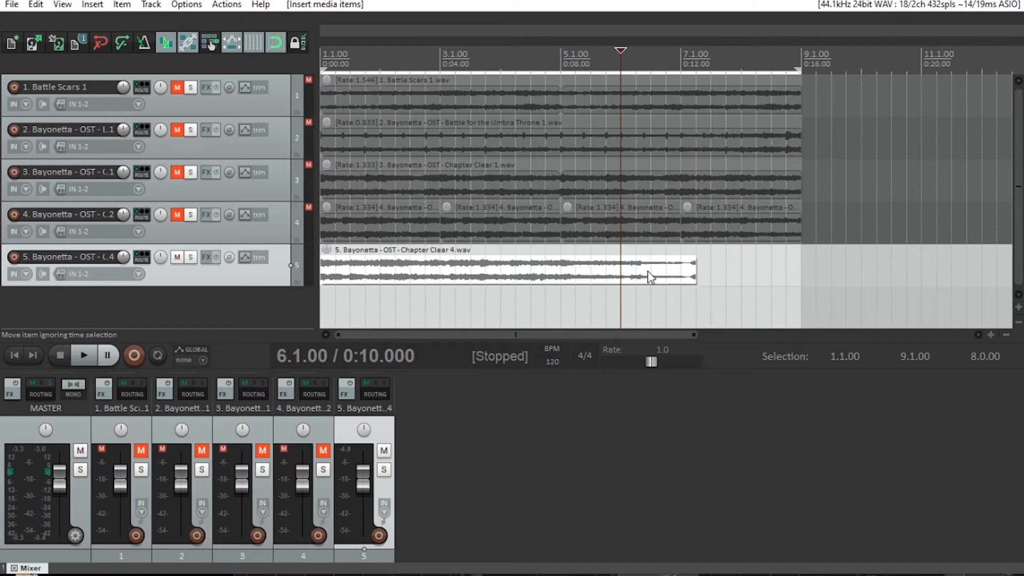
pyautogui.press('Home')
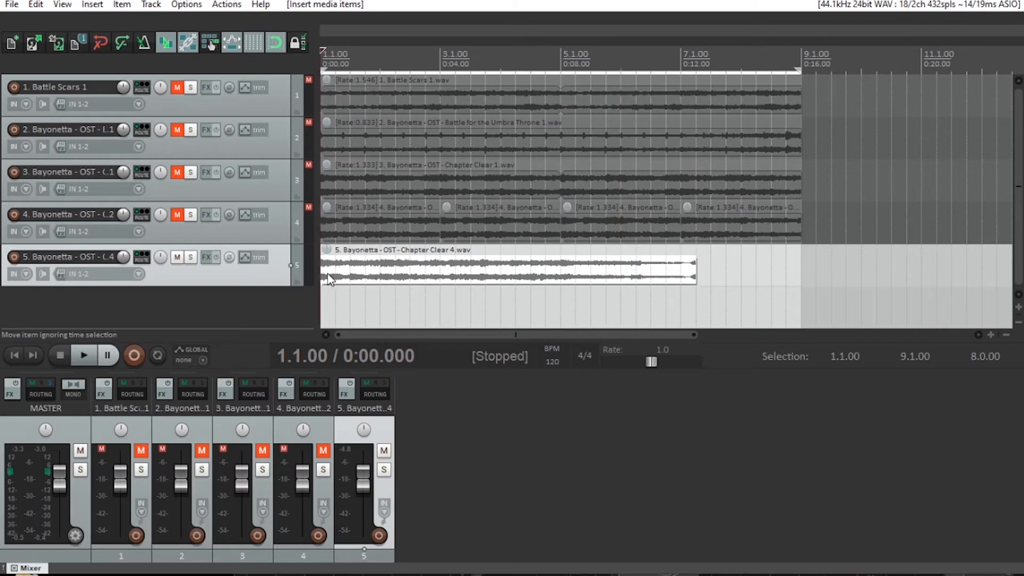
# Play the opening bars of Chapter Clear 4 and examine its enlarged waveform for a suitable cut point
pyautogui.scroll(4, 351, 274)
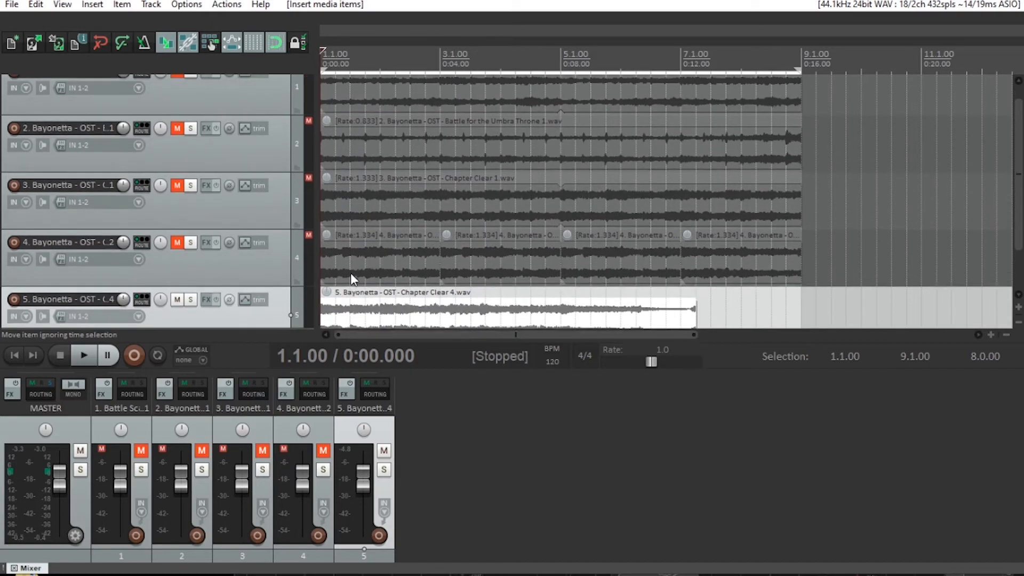
pyautogui.click(1019, 307)
pyautogui.click(1020, 308)
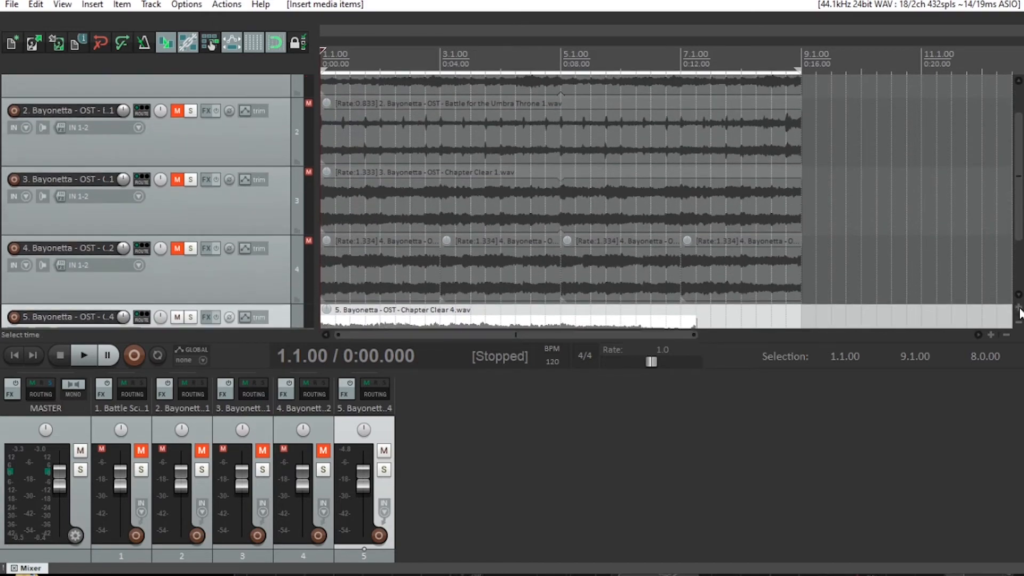
pyautogui.click(1019, 308)
pyautogui.click(1020, 308)
pyautogui.moveTo(1019, 220); pyautogui.dragTo(1019, 273)
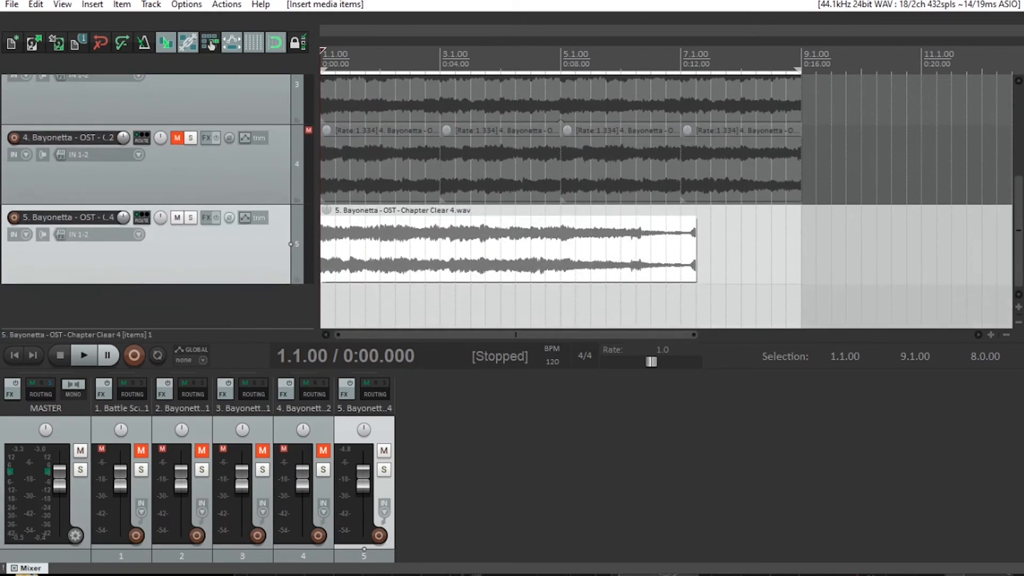
pyautogui.click(1020, 308)
pyautogui.click(1020, 308)
pyautogui.moveTo(1019, 252); pyautogui.dragTo(1020, 280)
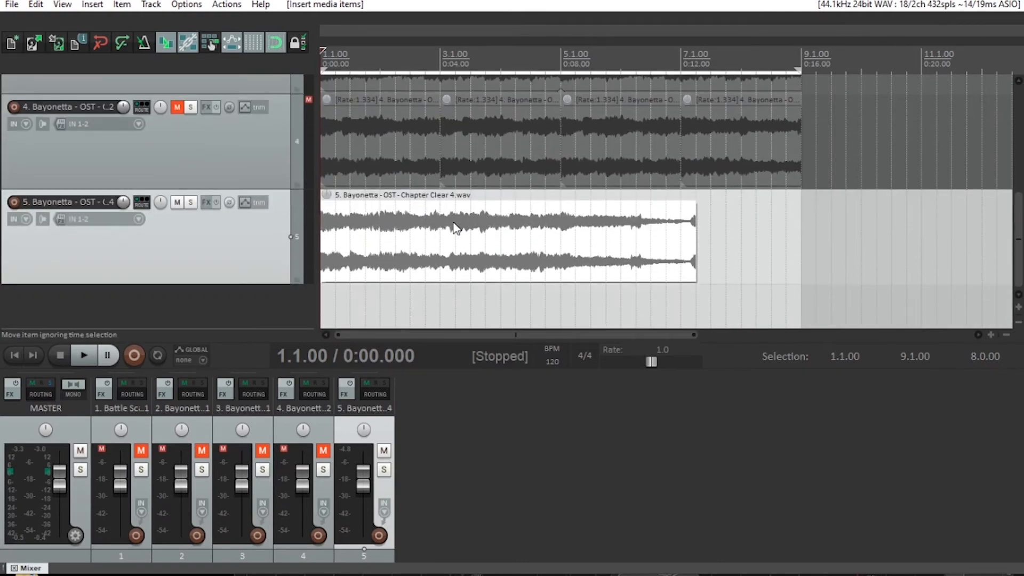
pyautogui.press('space')
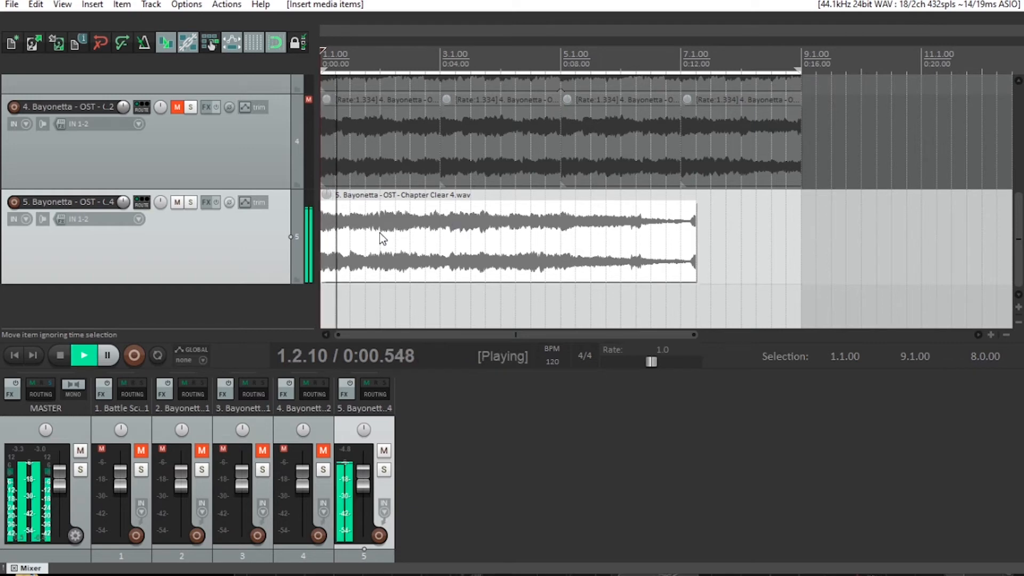
pyautogui.scroll(3, 380, 232)
pyautogui.scroll(1, 380, 233)
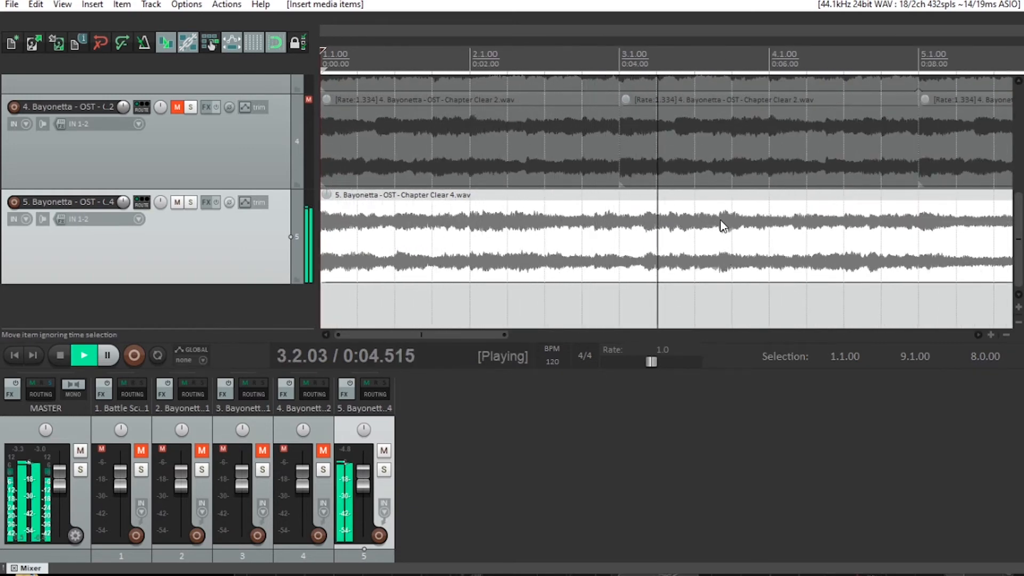
pyautogui.press('space')
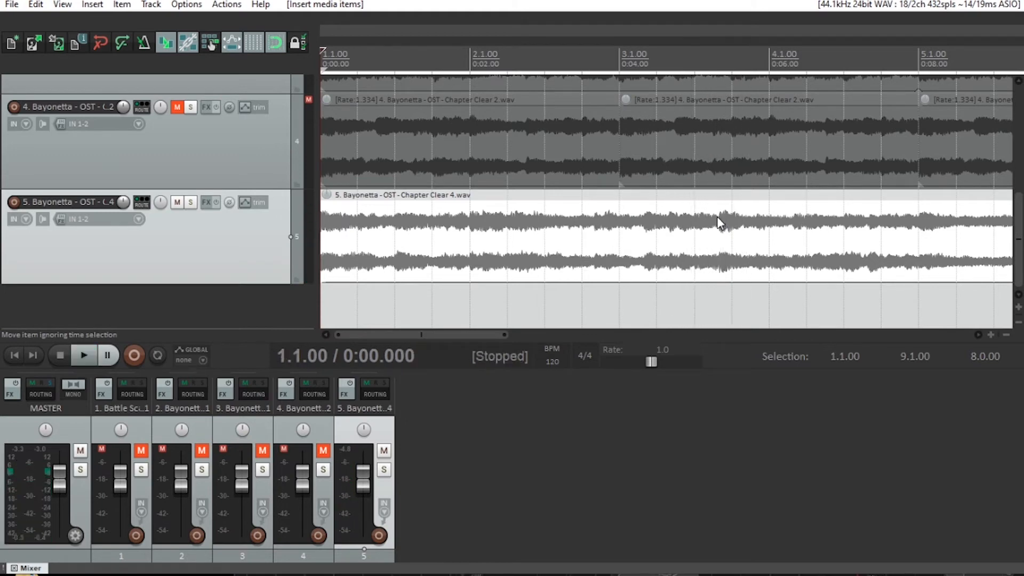
# Try to place the edit cursor on the Chapter Clear 4 transient just before 3.4.00 with snapping enabled
pyautogui.click(720, 220)
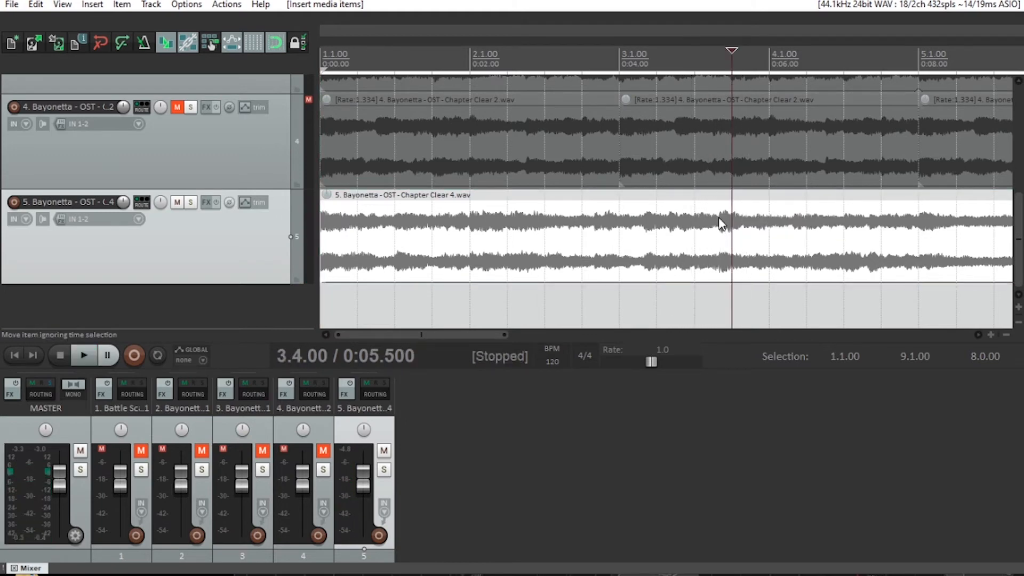
pyautogui.click(704, 222)
pyautogui.click(724, 221)
pyautogui.click(695, 221)
pyautogui.click(724, 224)
pyautogui.click(698, 221)
pyautogui.click(725, 223)
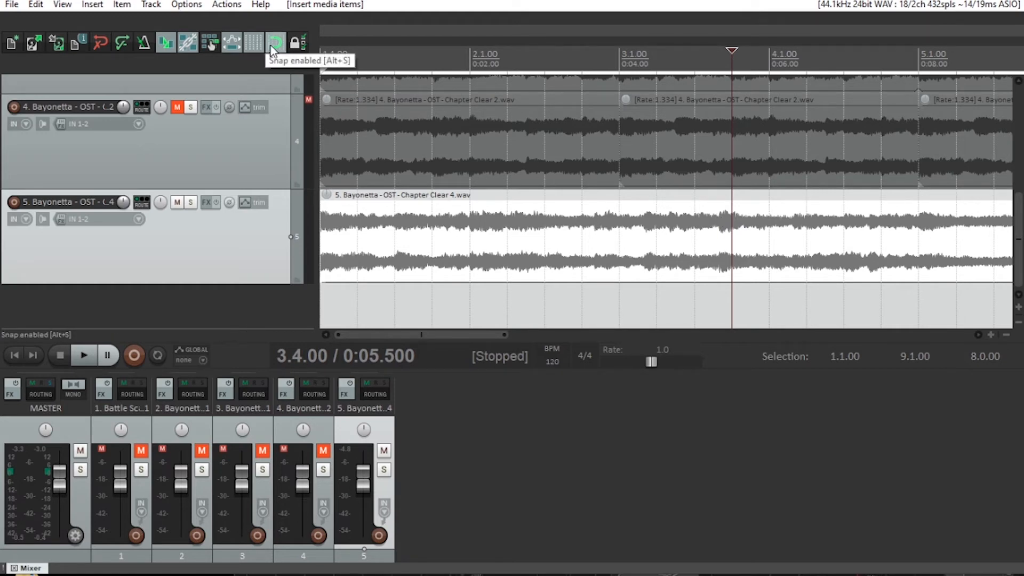
# Turn off snapping and audition Chapter Clear 4 from about 3.3.63
pyautogui.click(719, 228)
pyautogui.press('space')
pyautogui.press('space')
pyautogui.press('space')
pyautogui.press('space')
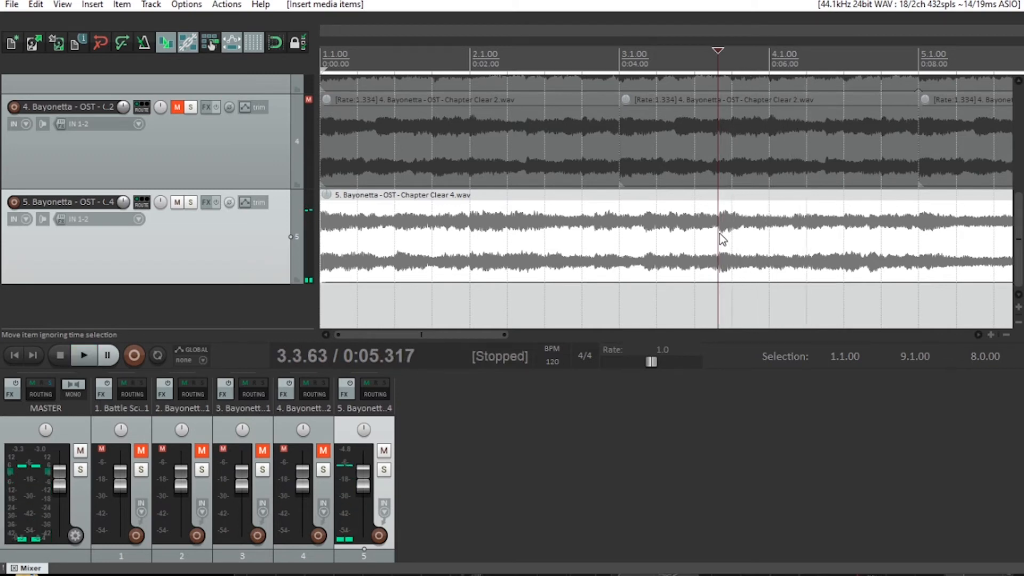
# Audition Chapter Clear 4 from several points before, after and on the transient, finishing with the cursor at about 3.3.71
pyautogui.click(709, 233)
pyautogui.press('space')
pyautogui.press('space')
pyautogui.press('space')
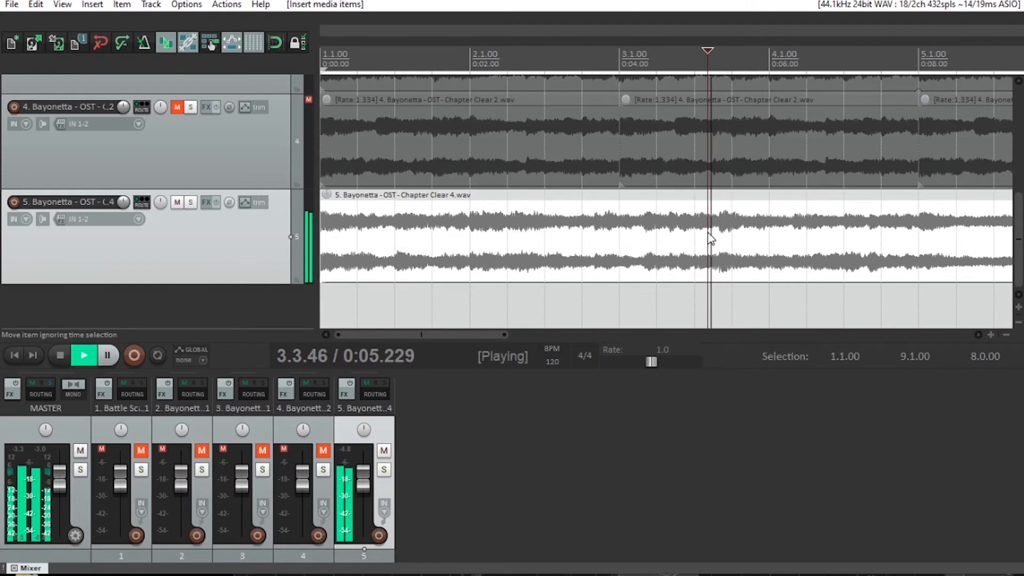
pyautogui.press('space')
pyautogui.click(730, 235)
pyautogui.press('space')
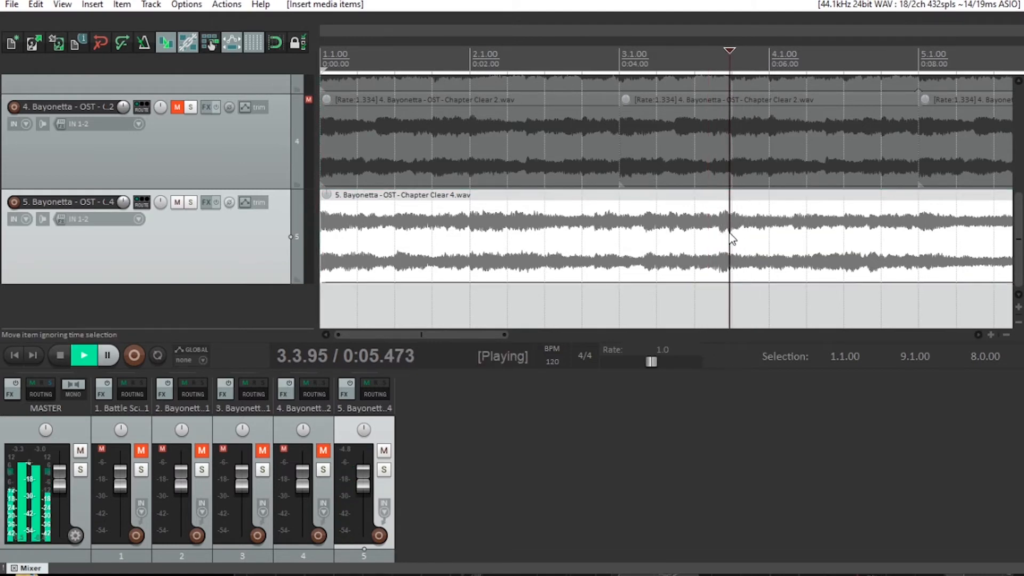
pyautogui.press('space')
pyautogui.click(721, 235)
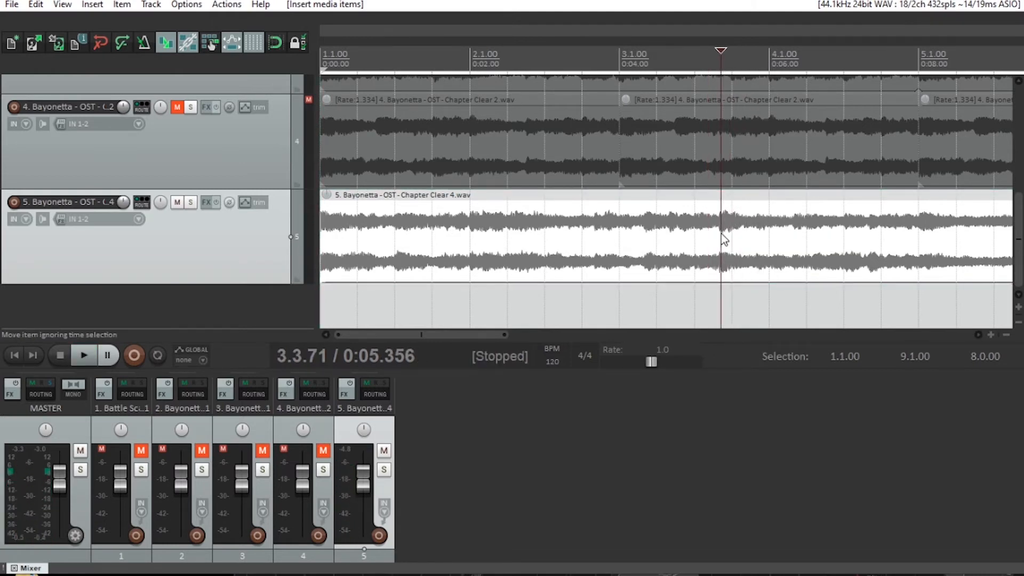
pyautogui.press('space')
pyautogui.press('space')
# Split the Chapter Clear 4 item at 3.3.66, just ahead of the transient
pyautogui.scroll(10, 721, 234)
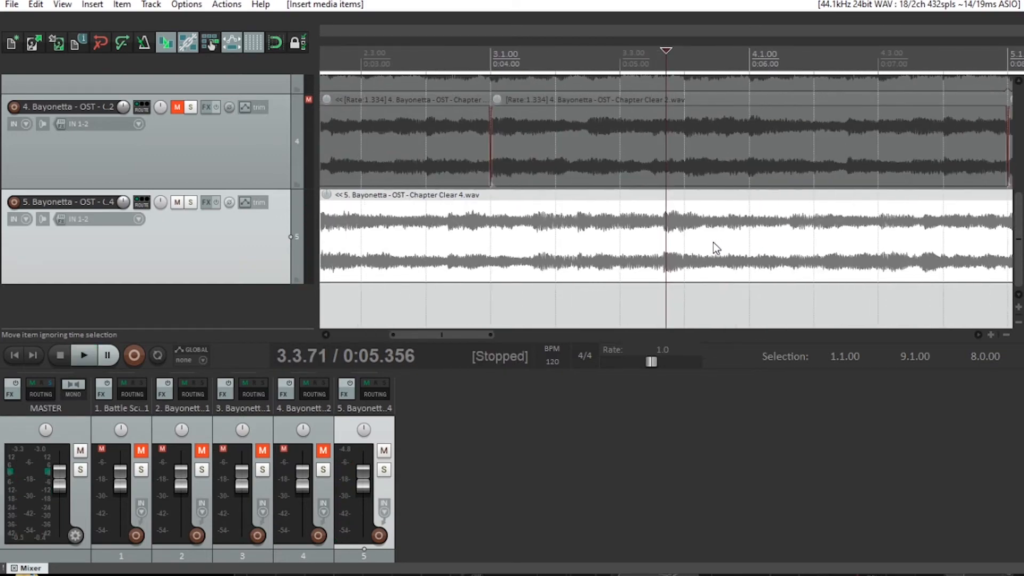
pyautogui.scroll(2, 643, 243)
pyautogui.click(645, 230)
pyautogui.scroll(6, 652, 239)
pyautogui.scroll(3, 688, 237)
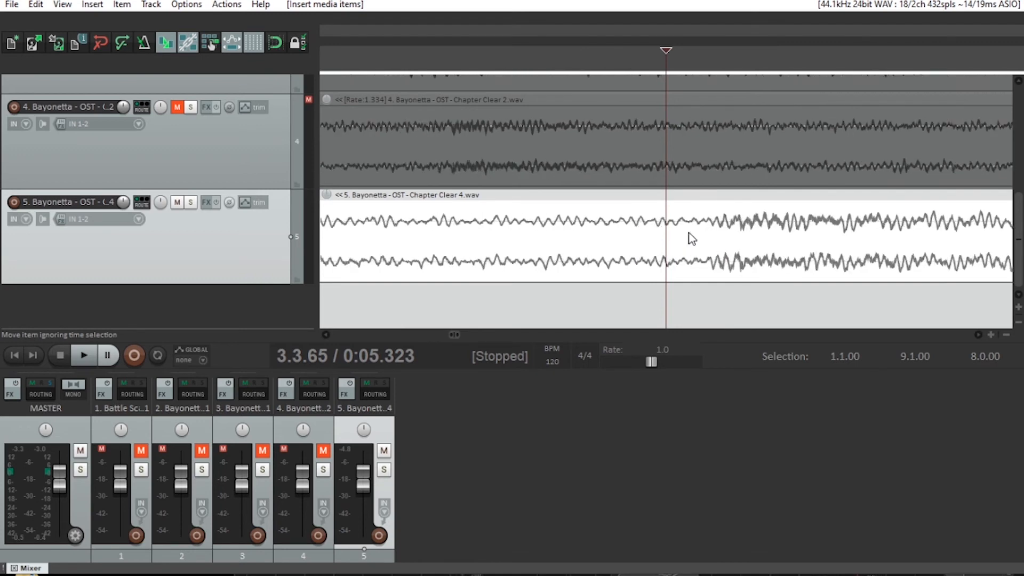
pyautogui.click(693, 231)
pyautogui.click(694, 226)
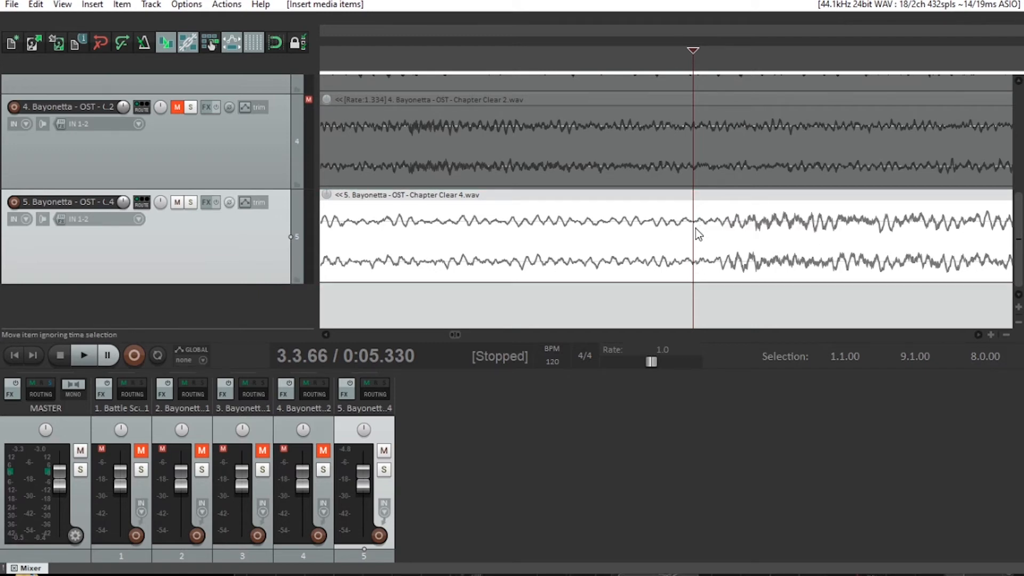
pyautogui.press('s')
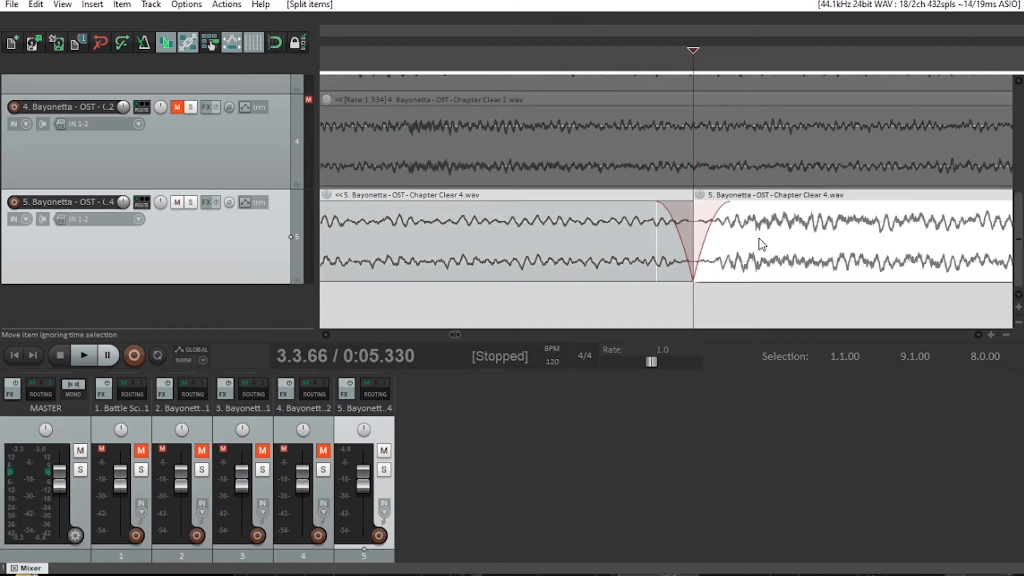
# Delete the part of the Chapter Clear 4 item after the split at 3.3.66
pyautogui.click(760, 239)
pyautogui.press('Delete')
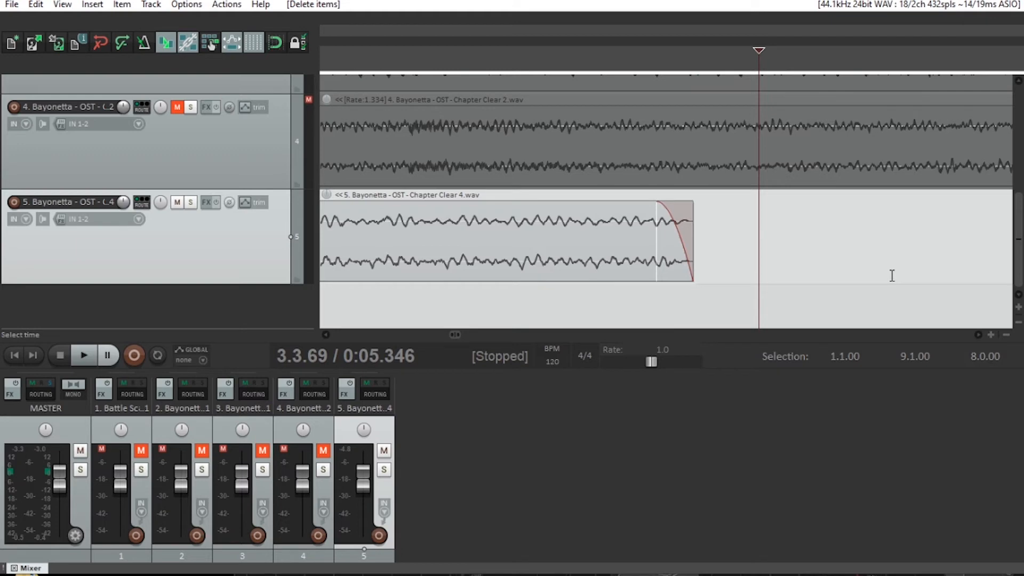
pyautogui.scroll(-5, 891, 276)
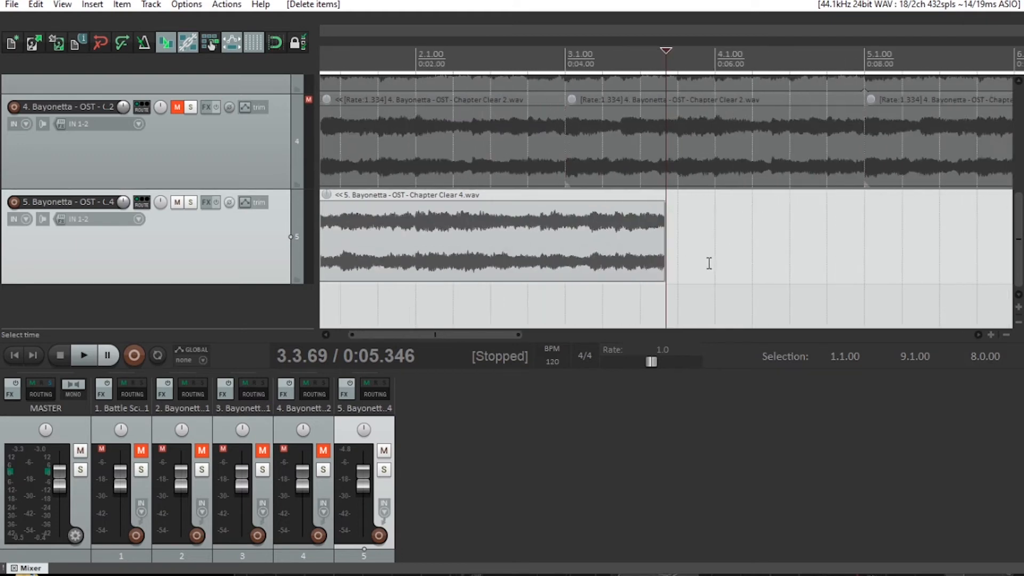
pyautogui.scroll(-2, 709, 263)
# Select the remaining Chapter Clear 4 item and audition it from the project start
pyautogui.click(552, 246)
pyautogui.press('Home')
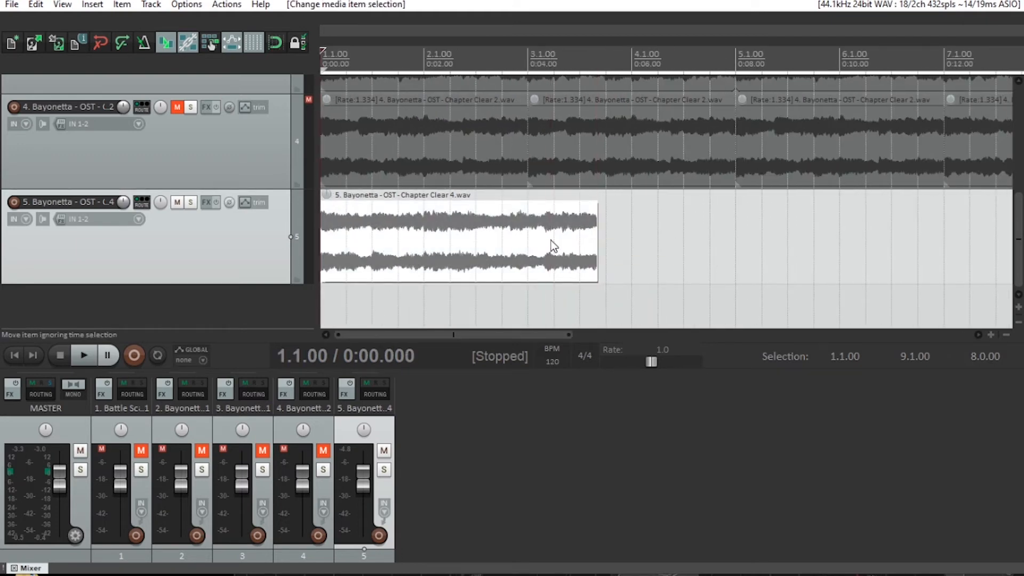
pyautogui.press('space')
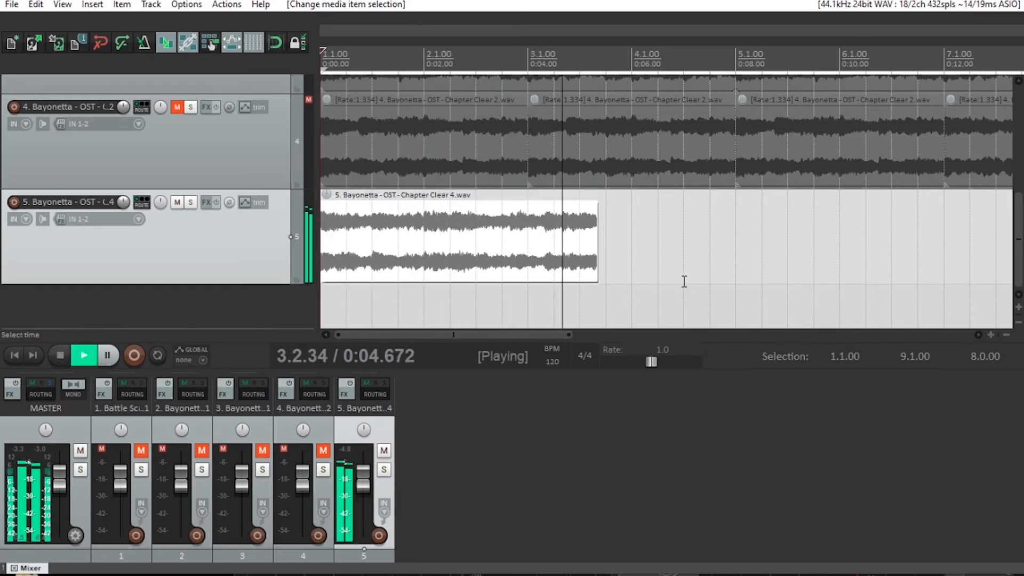
pyautogui.press('space')
# Try to time-stretch the Chapter Clear 4 item by eye so that it ends near 3.1.00 with snapping off
pyautogui.click(531, 58)
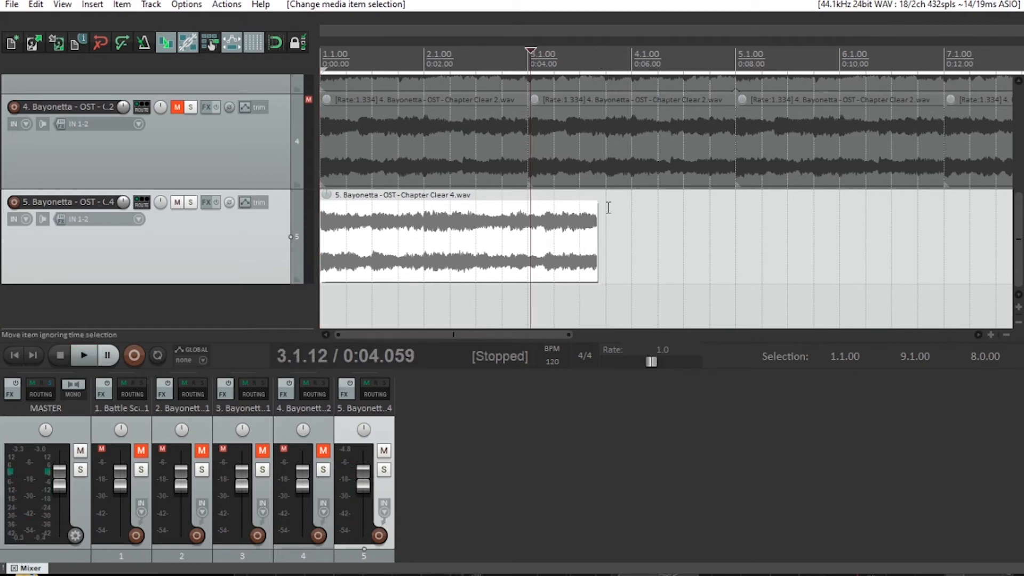
pyautogui.press('alt')
pyautogui.moveTo(597, 242); pyautogui.dragTo(527, 241)
pyautogui.moveTo(525, 241); pyautogui.dragTo(528, 242)
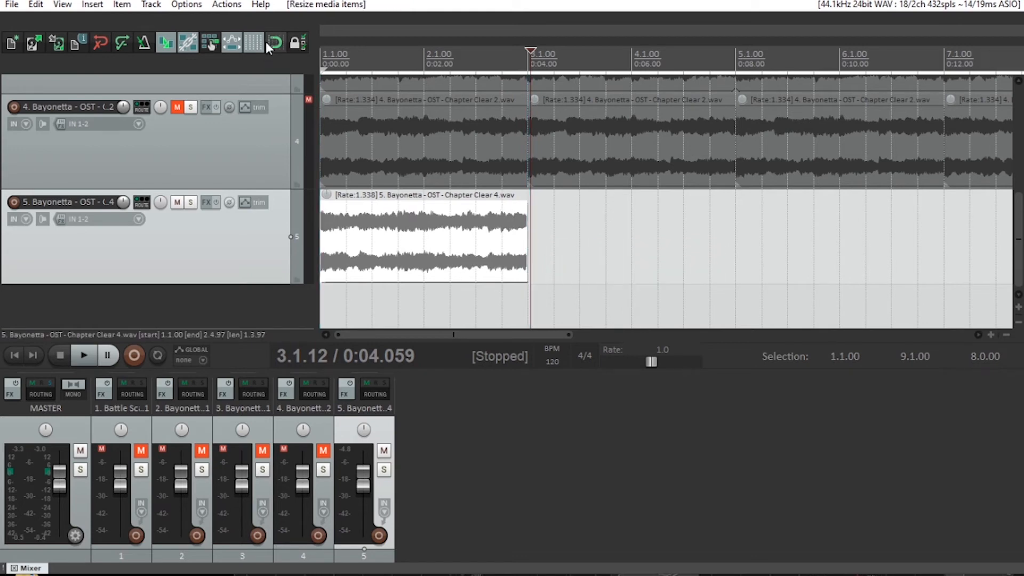
# Turn on snapping and time-stretch the Chapter Clear 4 item so that it ends exactly at 3.1.00
pyautogui.moveTo(526, 243)
pyautogui.mouseDown()
pyautogui.moveTo(556, 245)
pyautogui.moveTo(540, 244)
pyautogui.mouseUp()
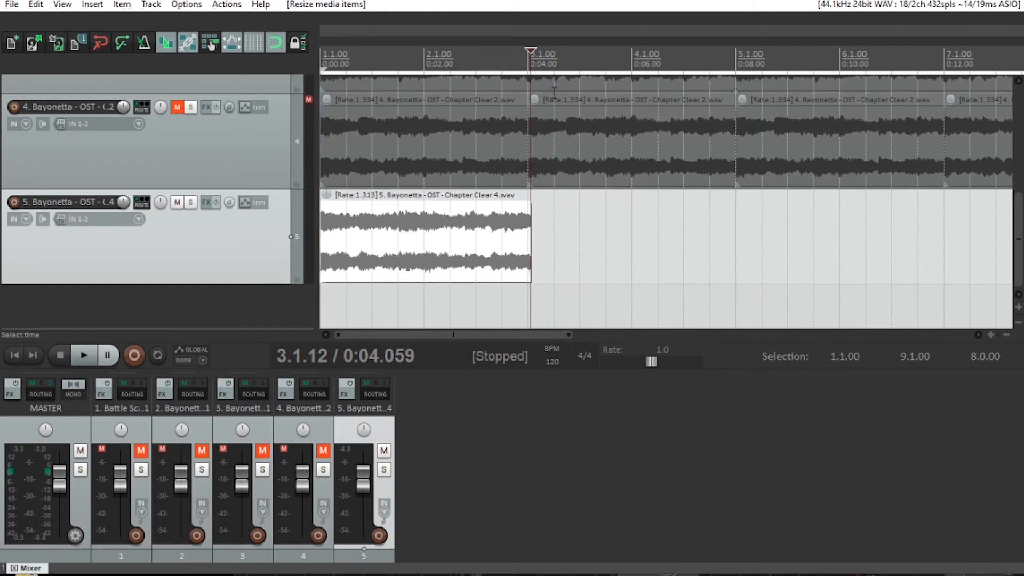
pyautogui.click(581, 53)
pyautogui.moveTo(536, 237); pyautogui.dragTo(528, 236)
pyautogui.click(527, 54)
pyautogui.press('Home')
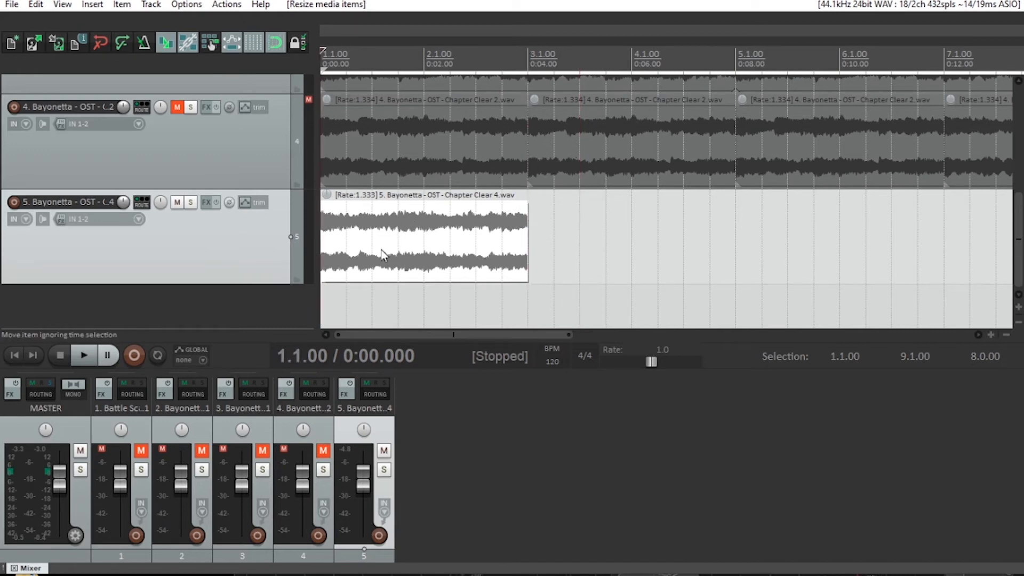
# Set the time selection from 1.1.00 to 3.1.00, turn on repeat and audition the stretched Chapter Clear 4 as a loop
pyautogui.press('space')
pyautogui.press('space')
pyautogui.moveTo(528, 54); pyautogui.dragTo(322, 54)
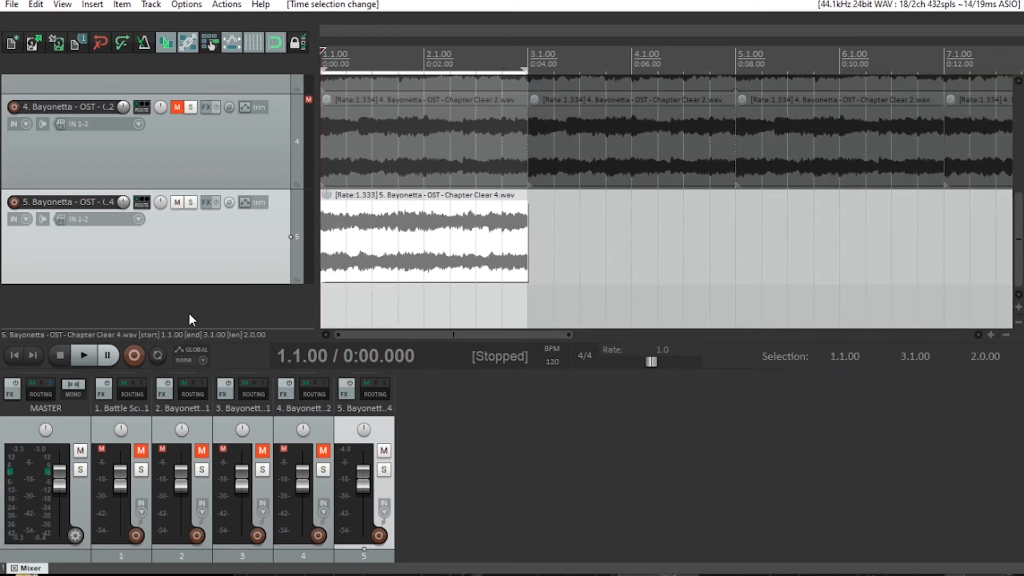
pyautogui.click(156, 355)
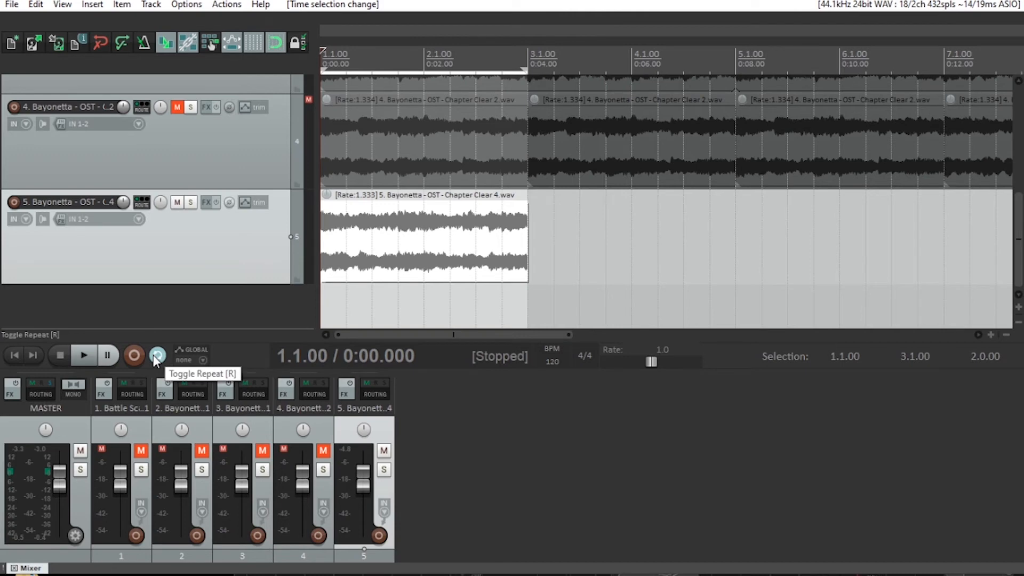
pyautogui.press('space')
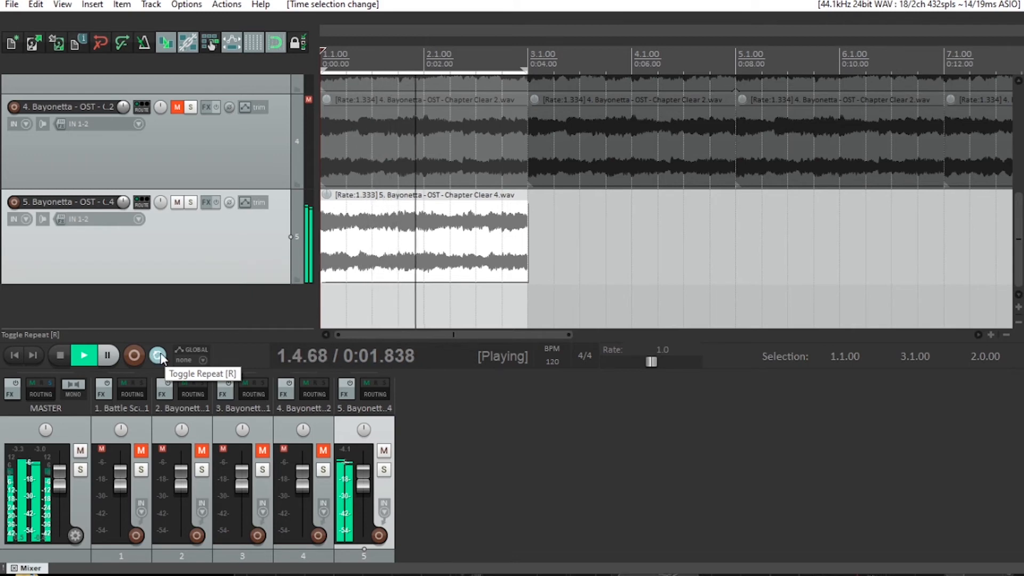
pyautogui.press('space')
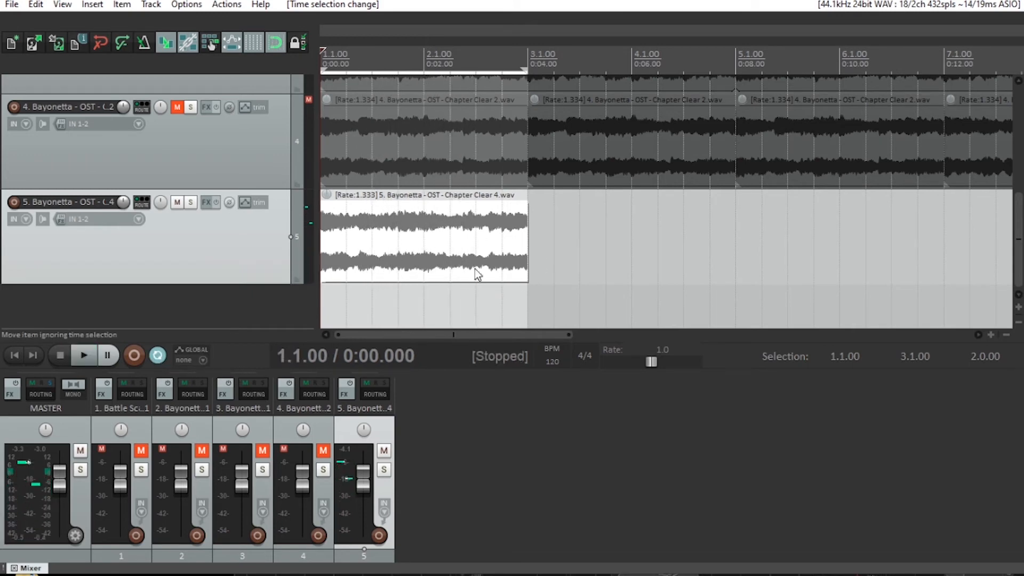
# Try gluing the Chapter Clear 4 item and adjusting its end edge, and undo these edits
pyautogui.rightClick(404, 248)
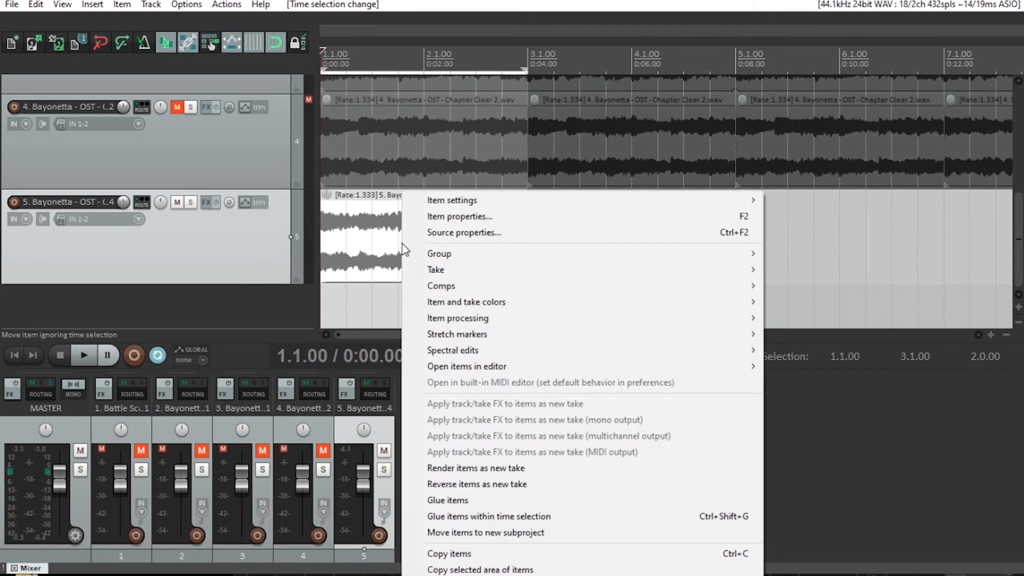
pyautogui.click(475, 501)
pyautogui.moveTo(534, 250)
pyautogui.mouseDown()
pyautogui.moveTo(957, 258)
pyautogui.moveTo(473, 250)
pyautogui.moveTo(531, 250)
pyautogui.mouseUp()
pyautogui.hotkey('ctrl', 'z')
pyautogui.hotkey('ctrl', 'z')
pyautogui.hotkey('ctrl', 'z')
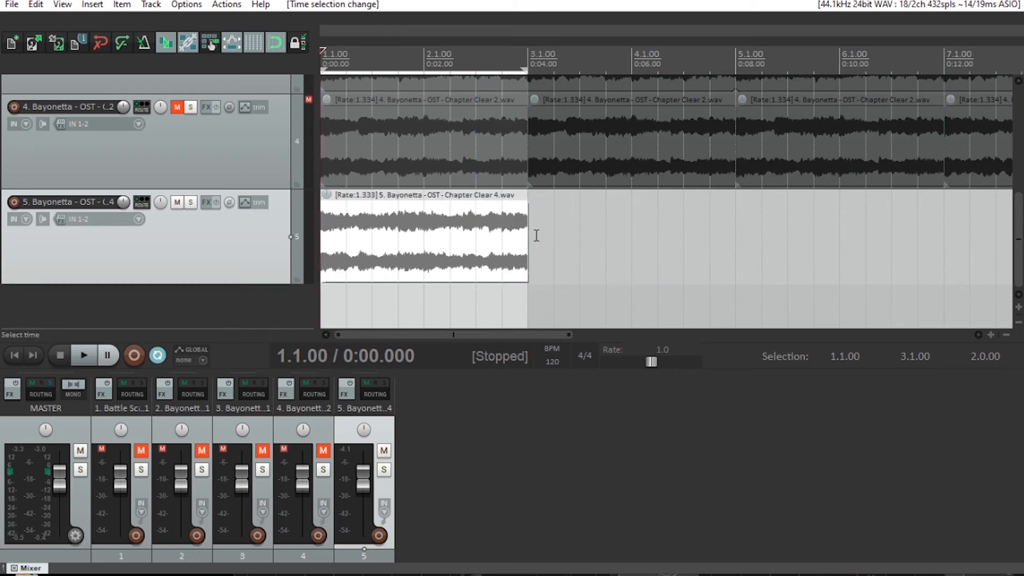
# Try extending the unglued Chapter Clear 4 item to about 6.3.00, and undo the extension
pyautogui.moveTo(526, 241); pyautogui.dragTo(602, 241)
pyautogui.click(502, 60)
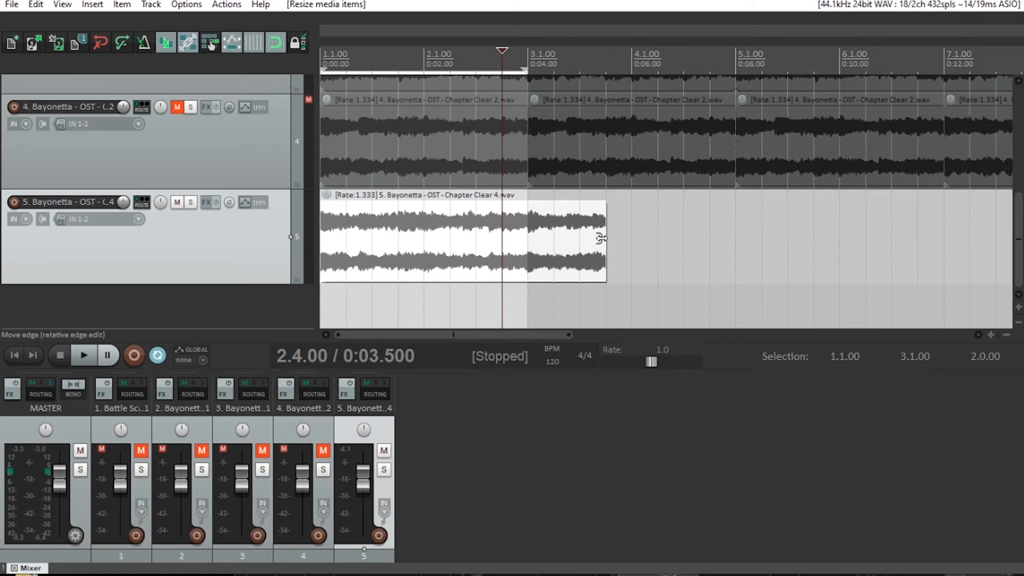
pyautogui.moveTo(602, 239); pyautogui.dragTo(890, 250)
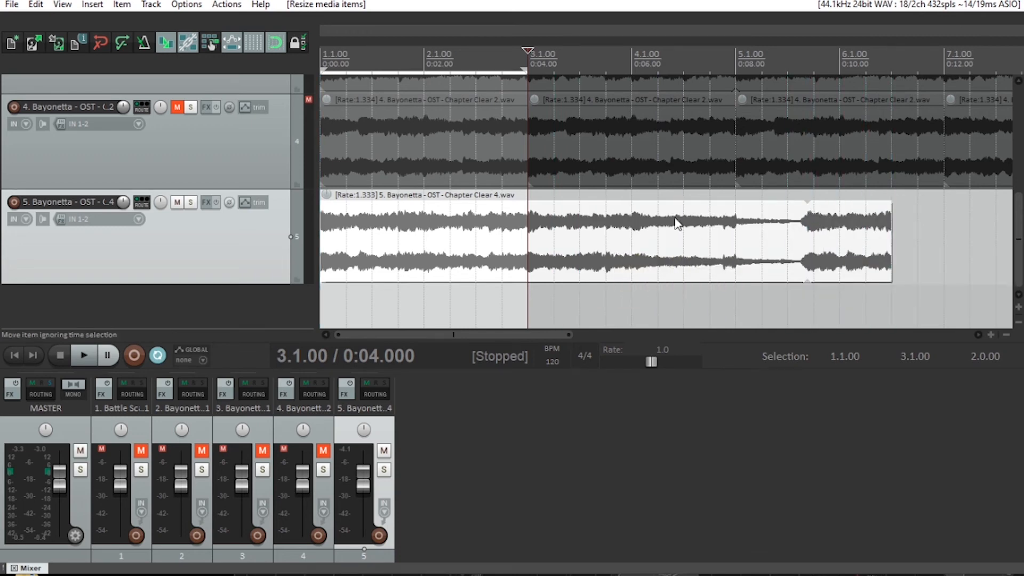
pyautogui.hotkey('ctrl', 'z')
pyautogui.click(424, 232)
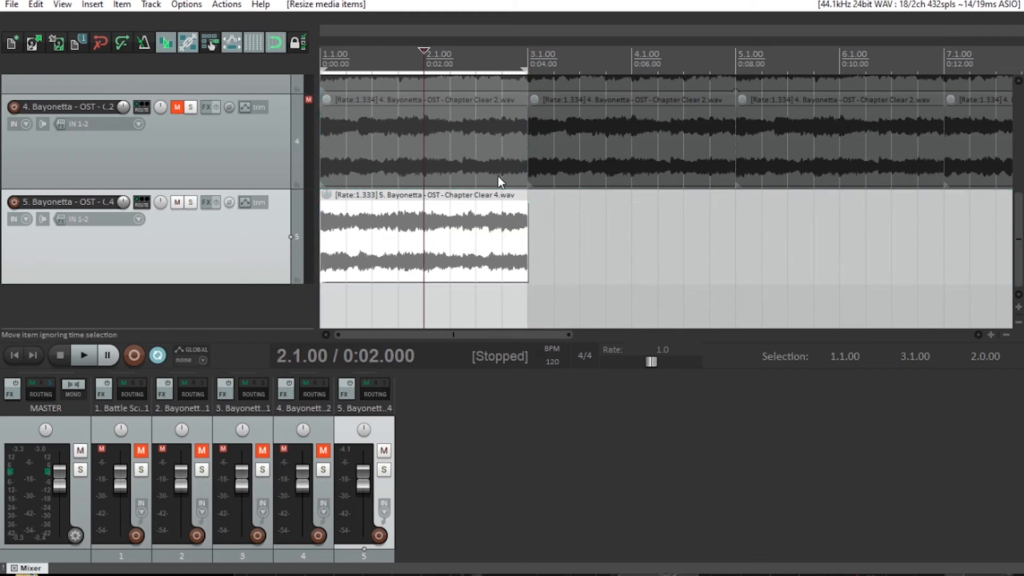
pyautogui.press('w')
pyautogui.click(424, 229)
pyautogui.press('w')
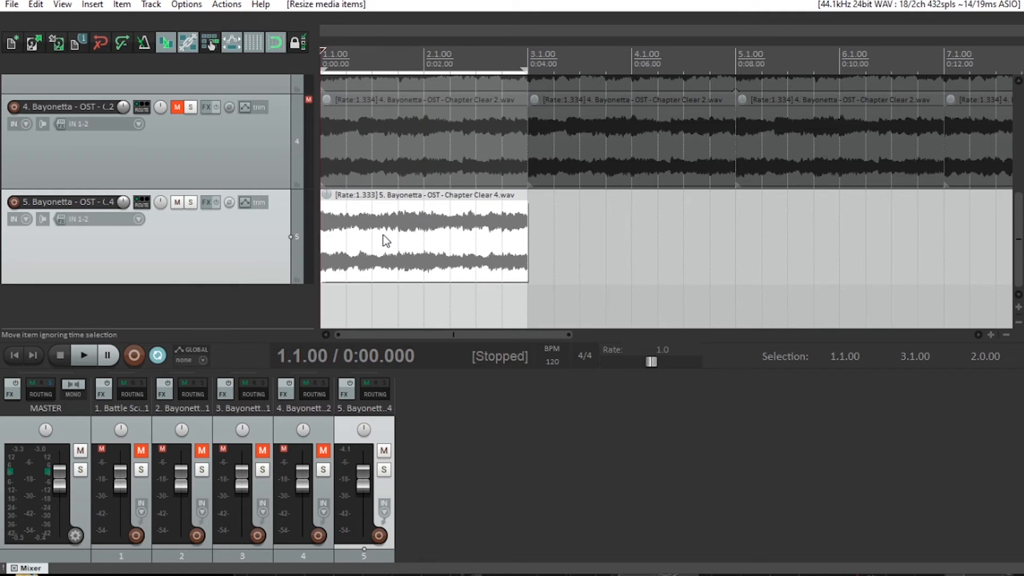
# Glue the Chapter Clear 4 item and loop-extend it to 9.1.00 to fill eight bars
pyautogui.rightClick(386, 241)
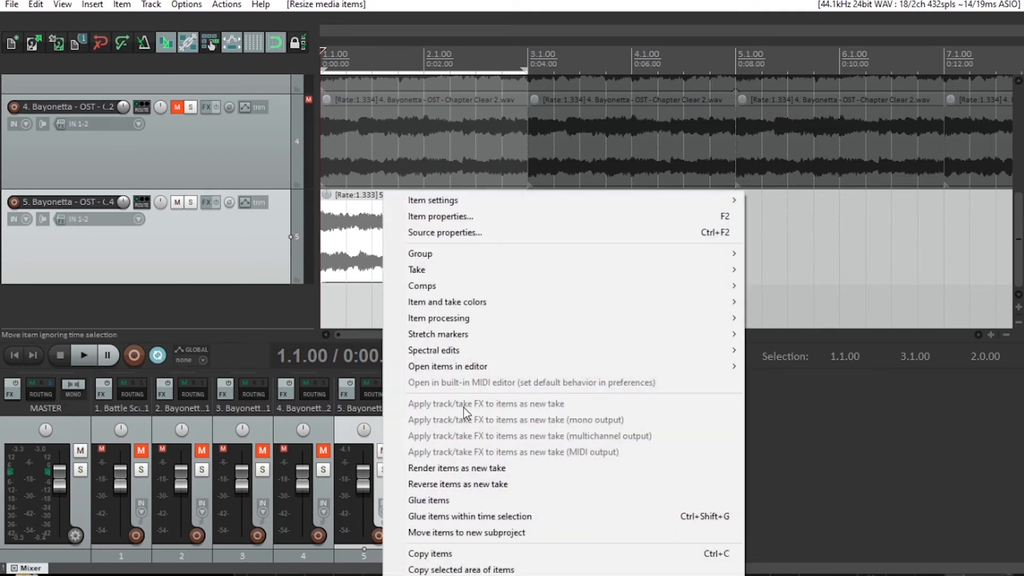
pyautogui.click(494, 507)
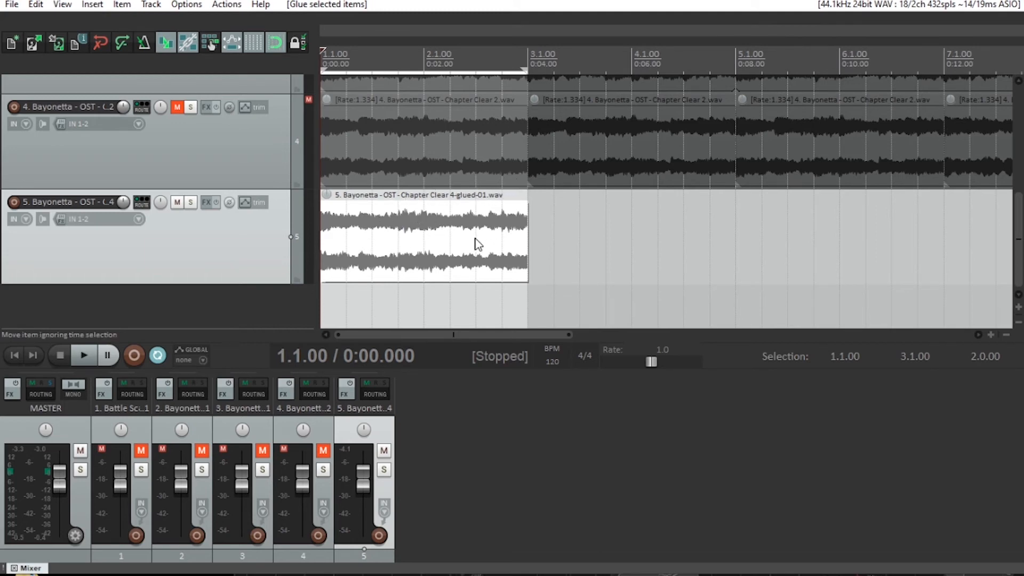
pyautogui.moveTo(527, 252); pyautogui.dragTo(976, 247)
pyautogui.press('Home')
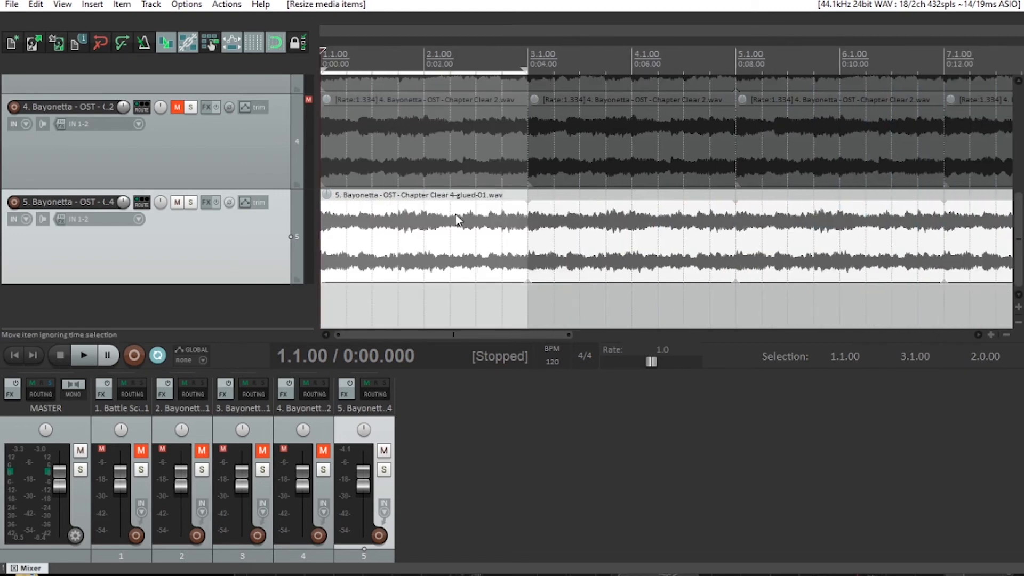
# Turn off repeat and audition the eight-bar glued Chapter Clear 4 item from the start
pyautogui.click(158, 357)
pyautogui.press('space')
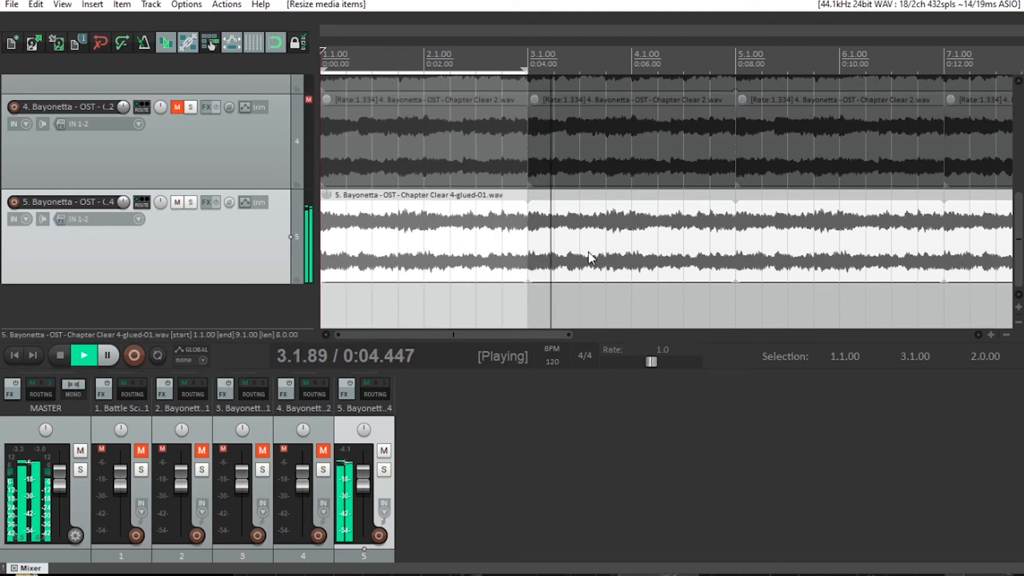
pyautogui.click(1019, 322)
pyautogui.click(1007, 335)
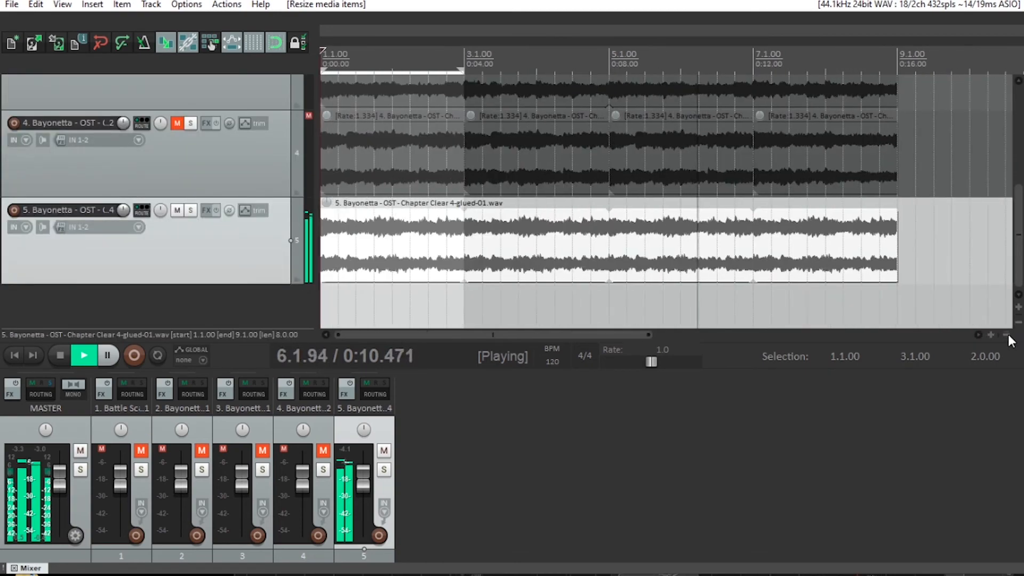
pyautogui.click(1007, 335)
pyautogui.click(1006, 335)
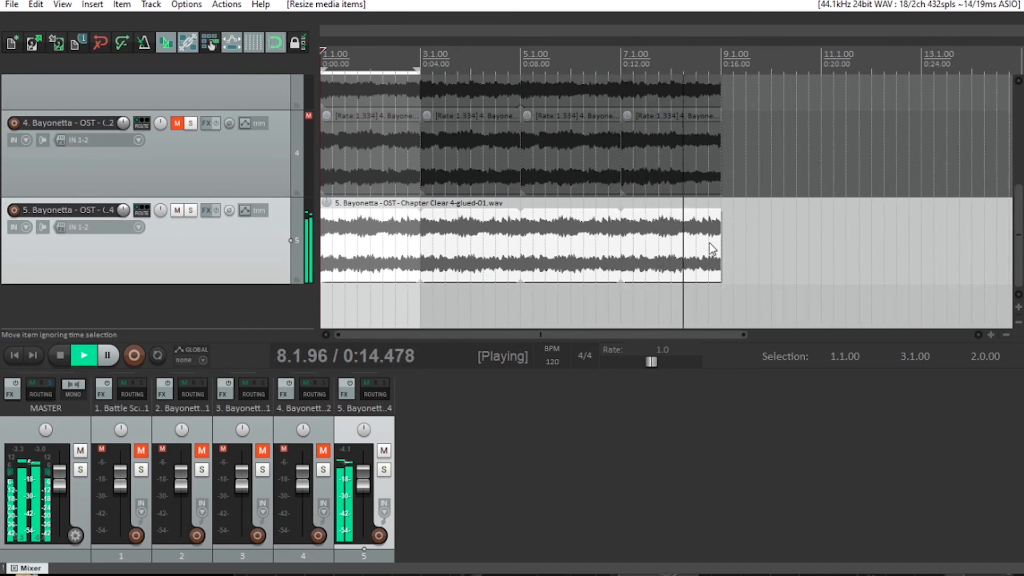
pyautogui.press('space')
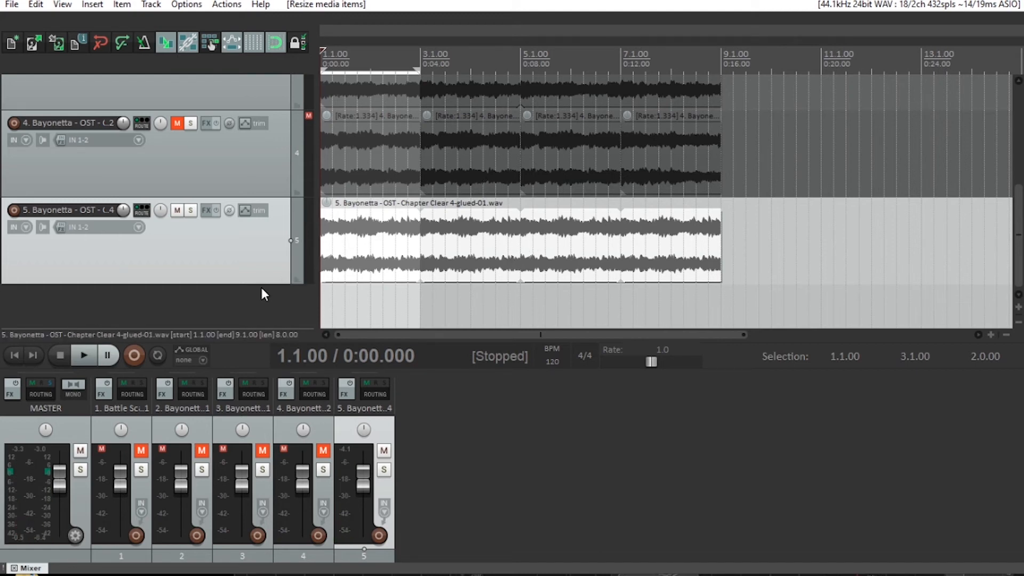
# Add an empty track 6 below the Chapter Clear 4 track and mute track 5
pyautogui.scroll(-5, 262, 288)
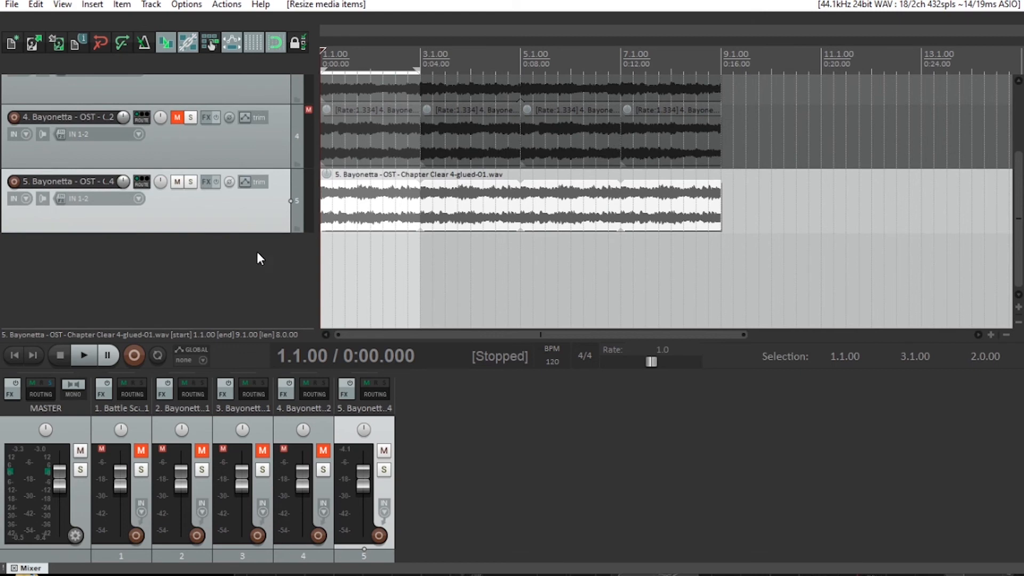
pyautogui.doubleClick(177, 283)
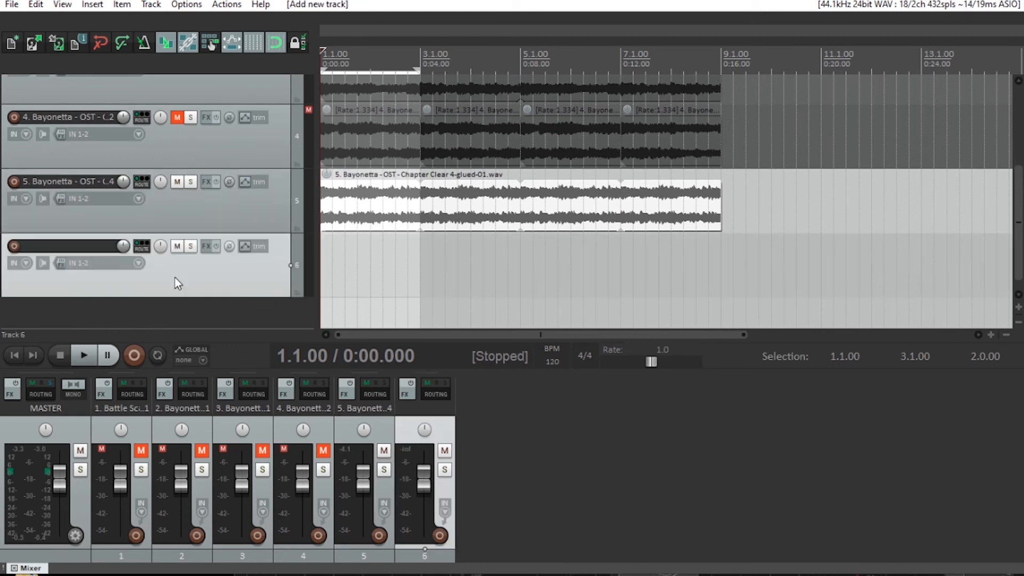
pyautogui.click(177, 182)
# Try importing "6. Bayonetta - OST - Eyes of the World 1" without targeting track 6, and undo the insertion
pyautogui.click(92, 5)
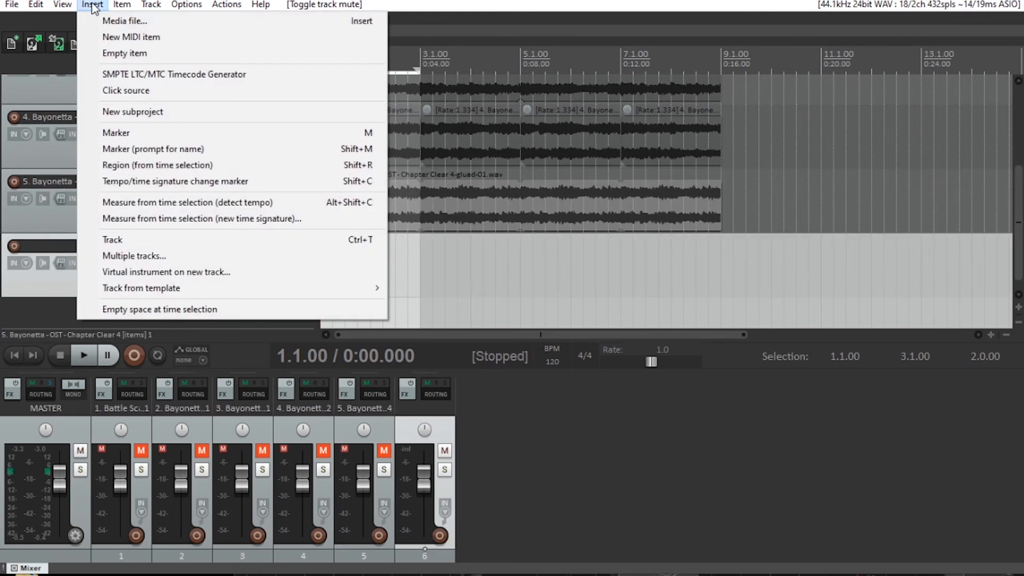
pyautogui.click(106, 20)
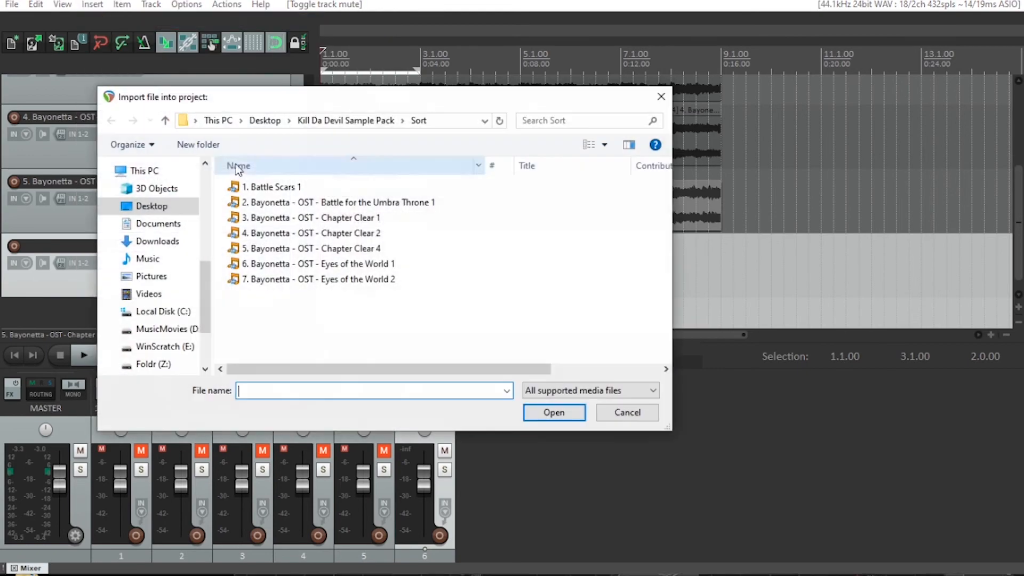
pyautogui.doubleClick(300, 265)
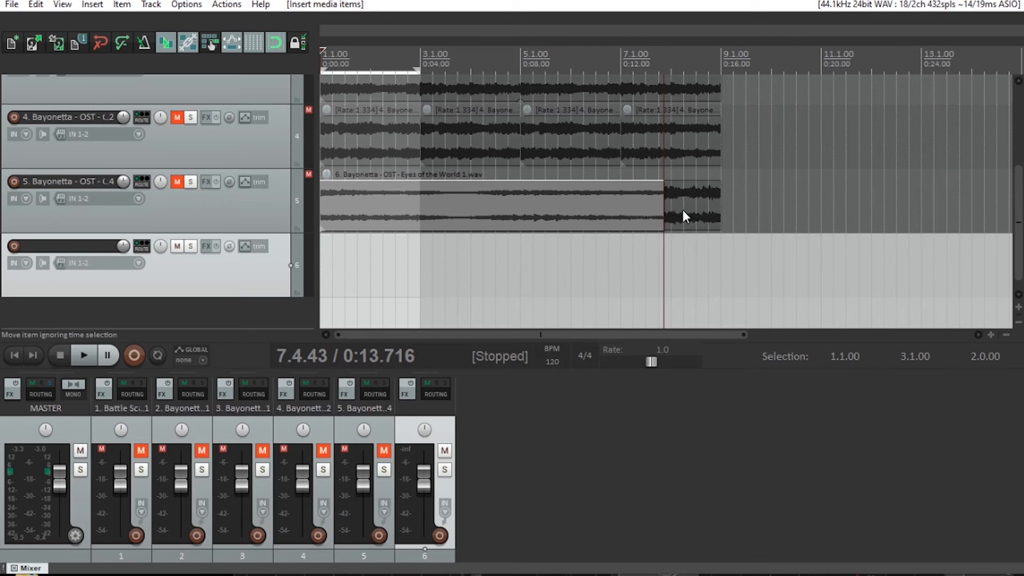
pyautogui.hotkey('ctrl', 'z')
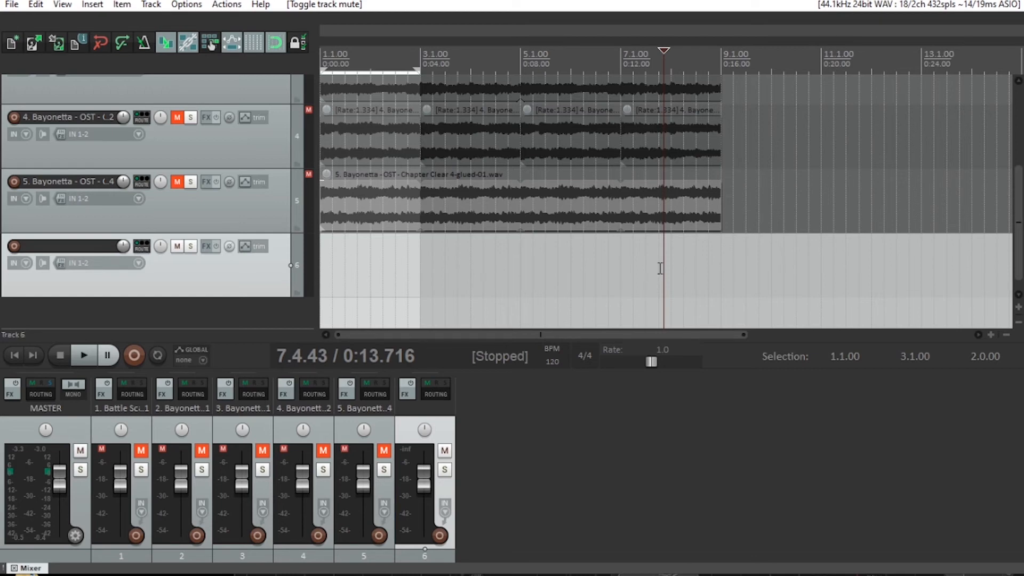
# Import "6. Bayonetta - OST - Eyes of the World 1" onto track 6 at 1.1.00 and audition it
pyautogui.press('Home')
pyautogui.click(339, 280)
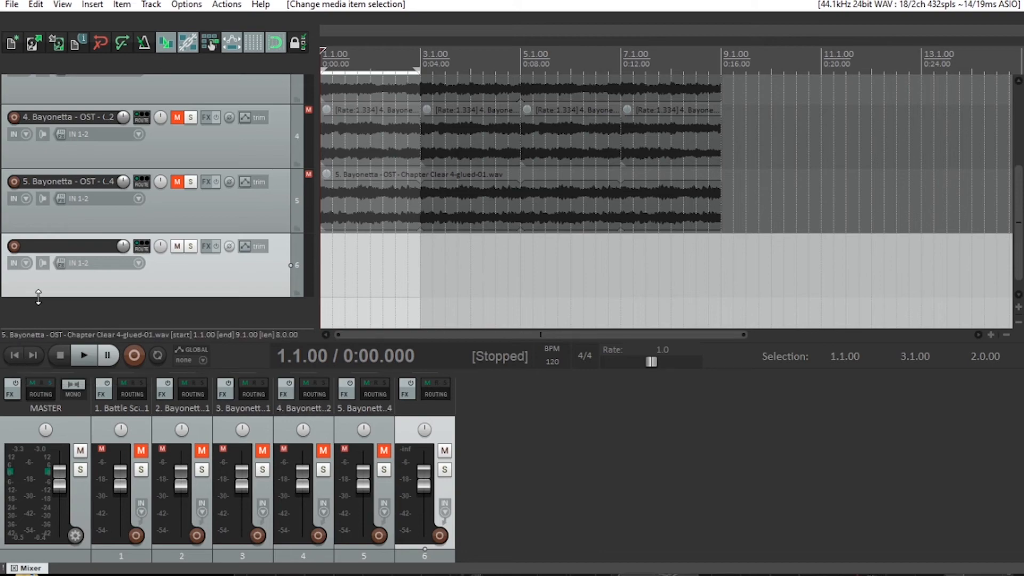
pyautogui.click(94, 6)
pyautogui.click(110, 21)
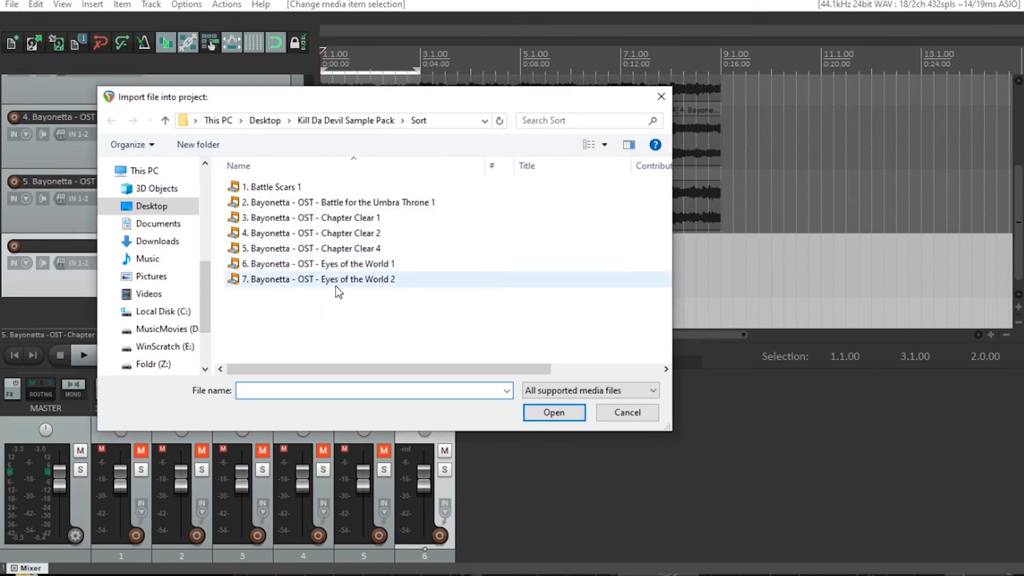
pyautogui.doubleClick(297, 265)
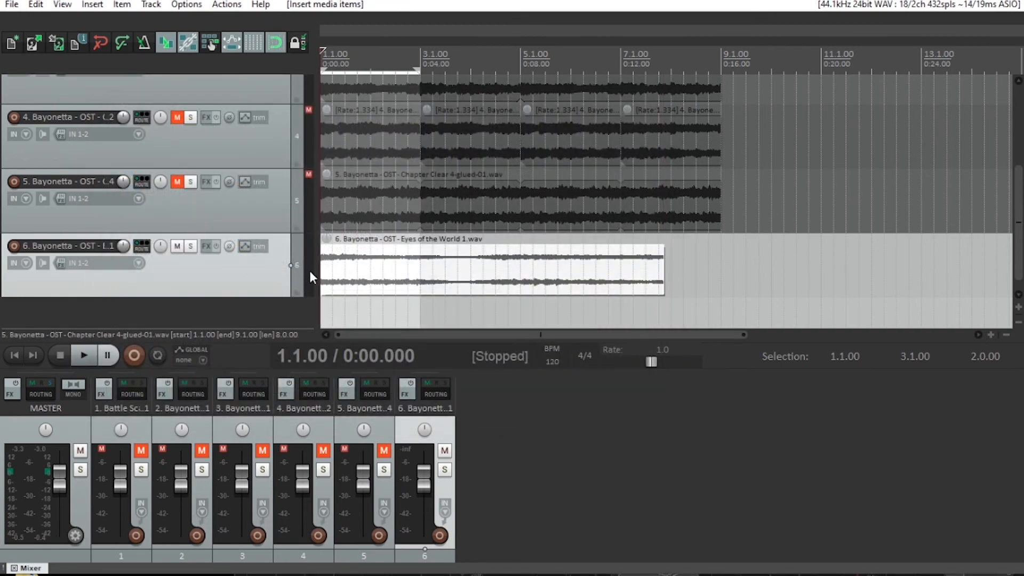
pyautogui.press('space')
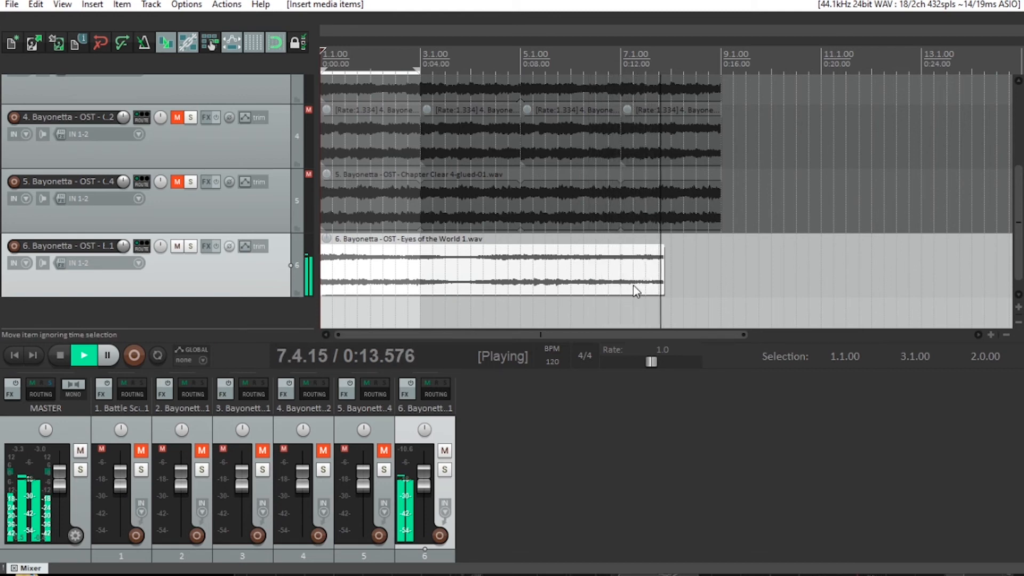
# Audition the unstretched Eyes of the World 1 item on track 6 repeatedly from the start to judge its timing
pyautogui.press('space')
pyautogui.press('space')
pyautogui.press('space')
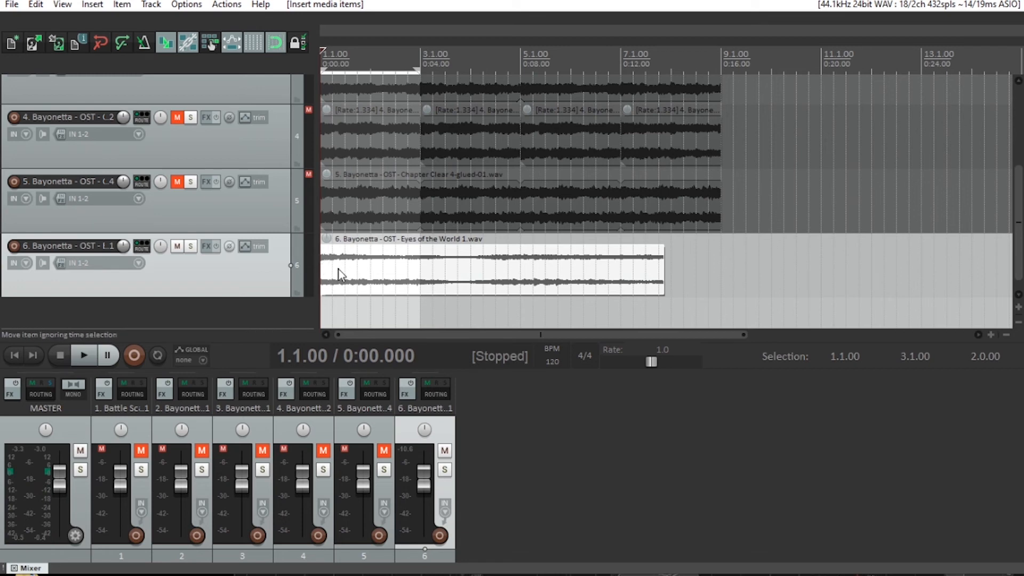
pyautogui.press('space')
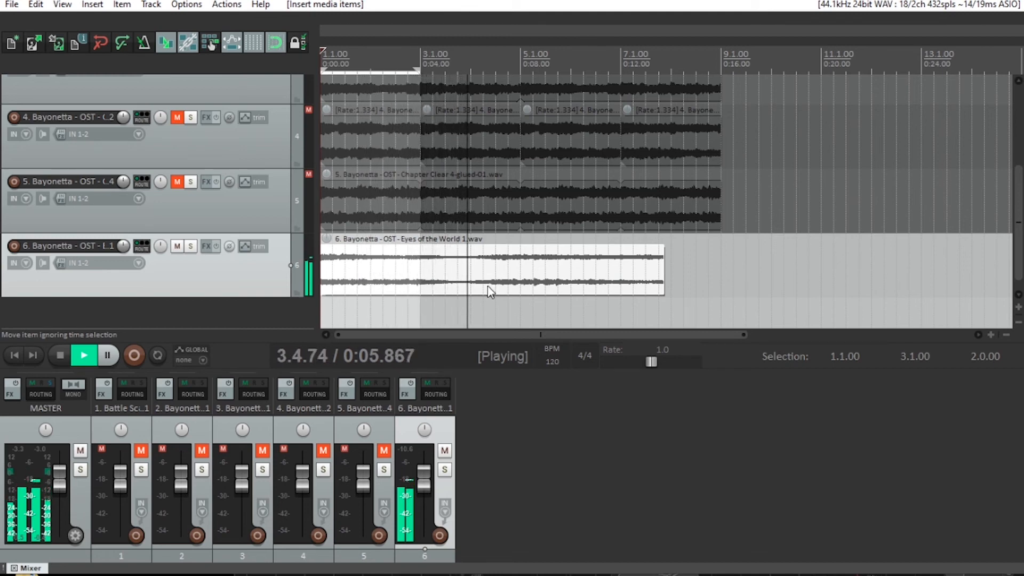
pyautogui.press('space')
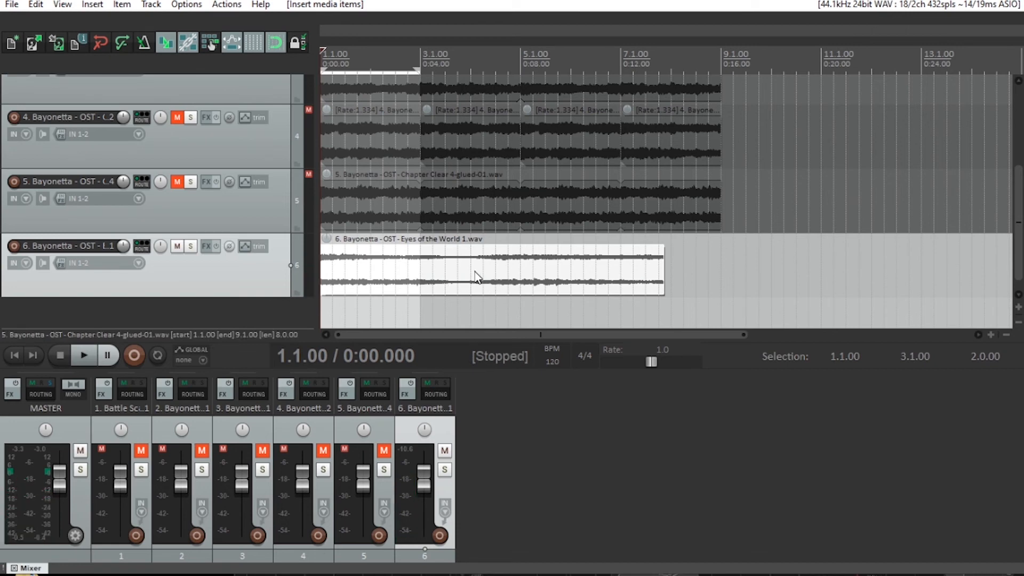
pyautogui.press('space')
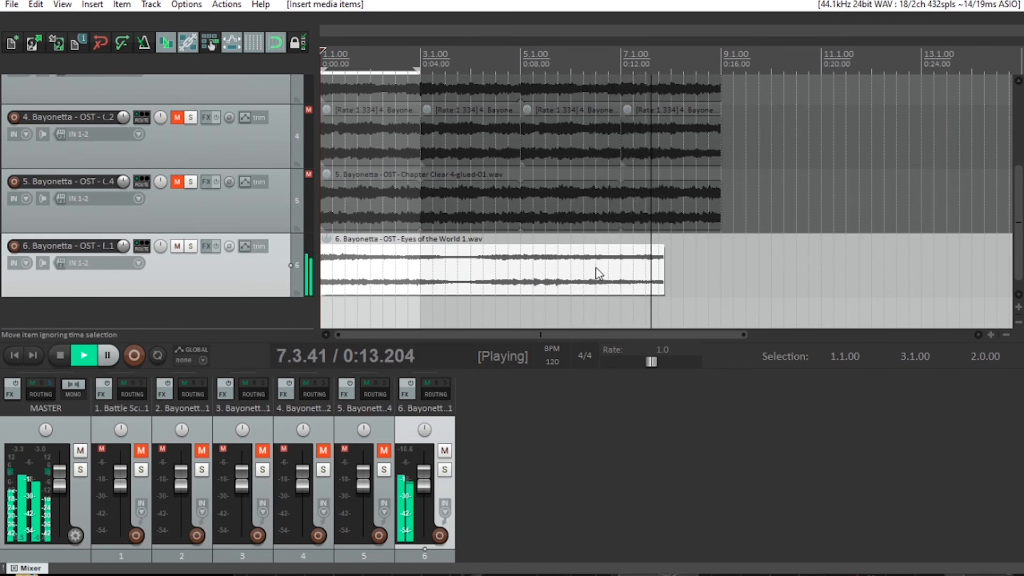
pyautogui.press('space')
# Stretch the Eyes of the World 1 item to end at 5.1.00, filling four bars, and audition it
pyautogui.moveTo(662, 274); pyautogui.dragTo(521, 273)
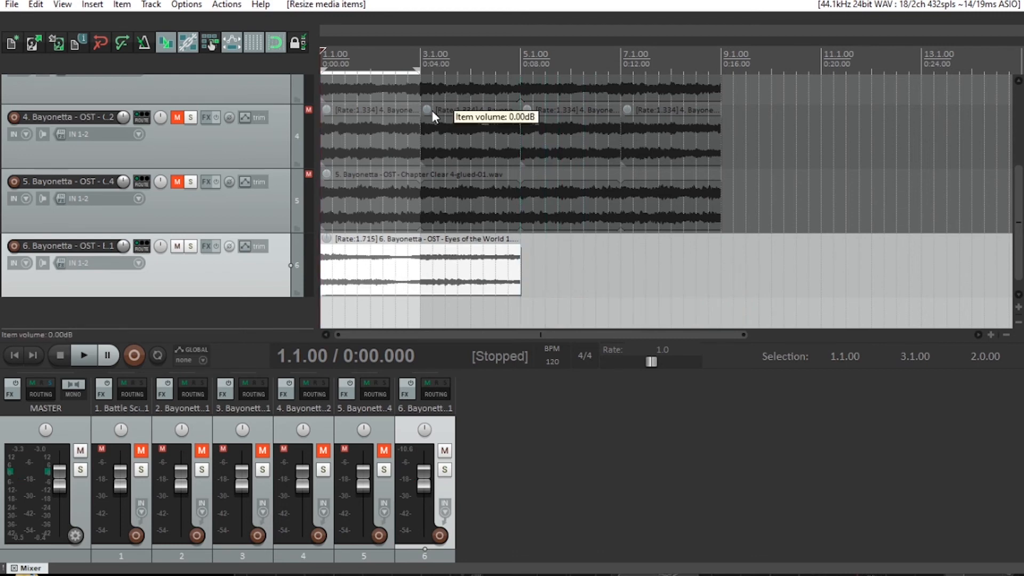
pyautogui.press('space')
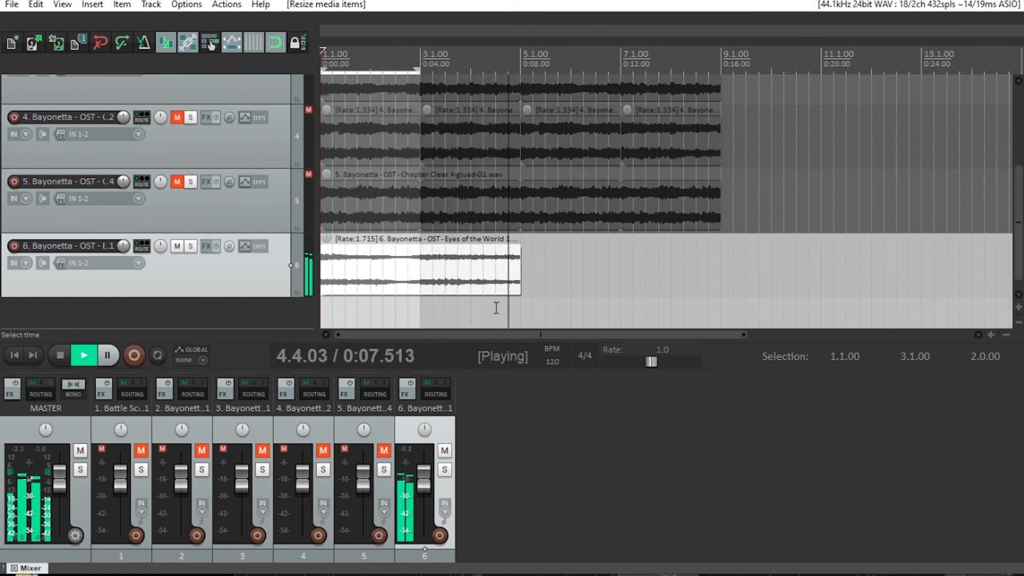
pyautogui.press('space')
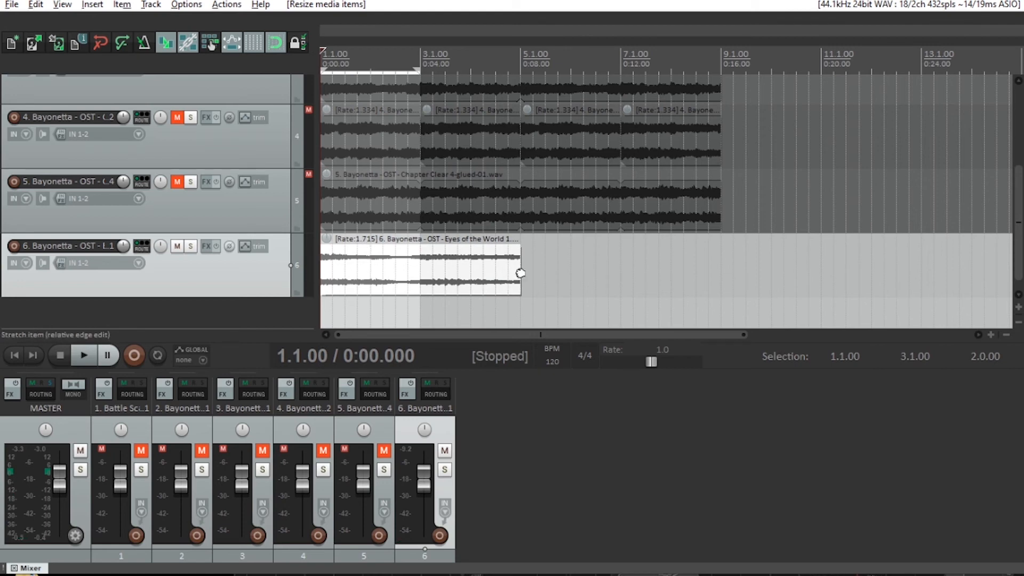
# Try stretching the Eyes of the World 1 item to end at 9.1.00, audition it, and undo the stretch
pyautogui.moveTo(521, 272); pyautogui.dragTo(726, 289)
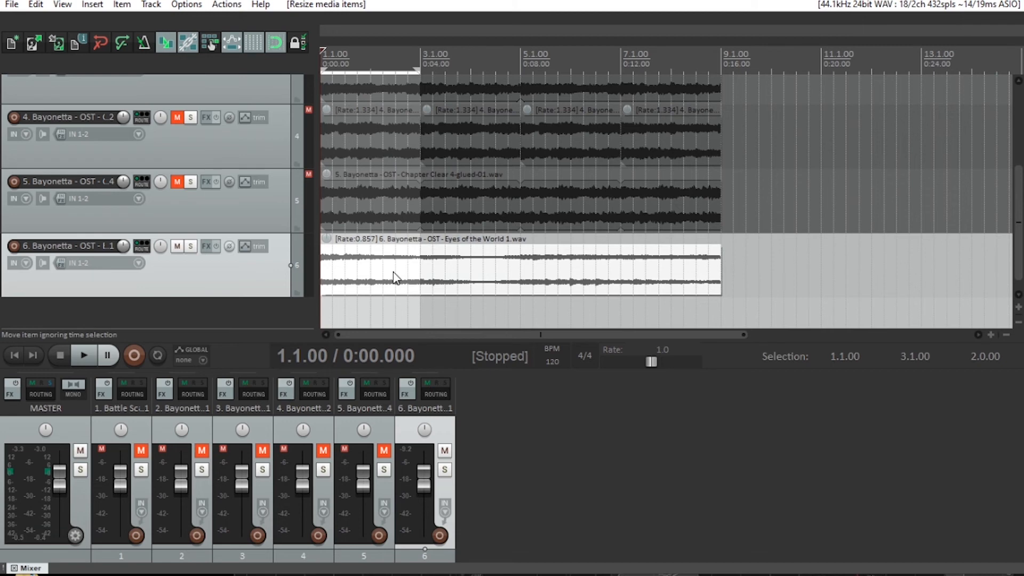
pyautogui.press('space')
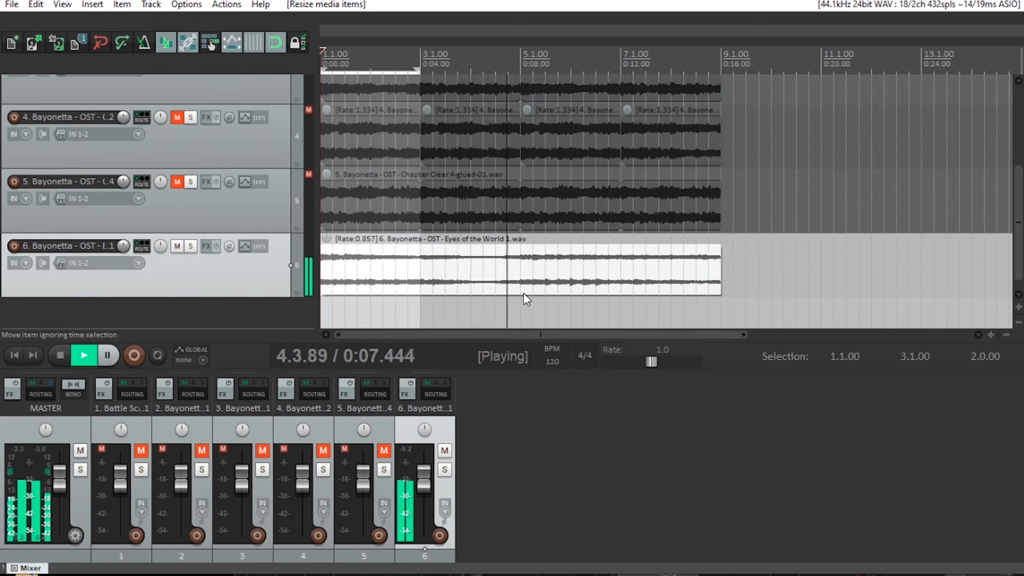
pyautogui.press('space')
pyautogui.hotkey('ctrl', 'z')
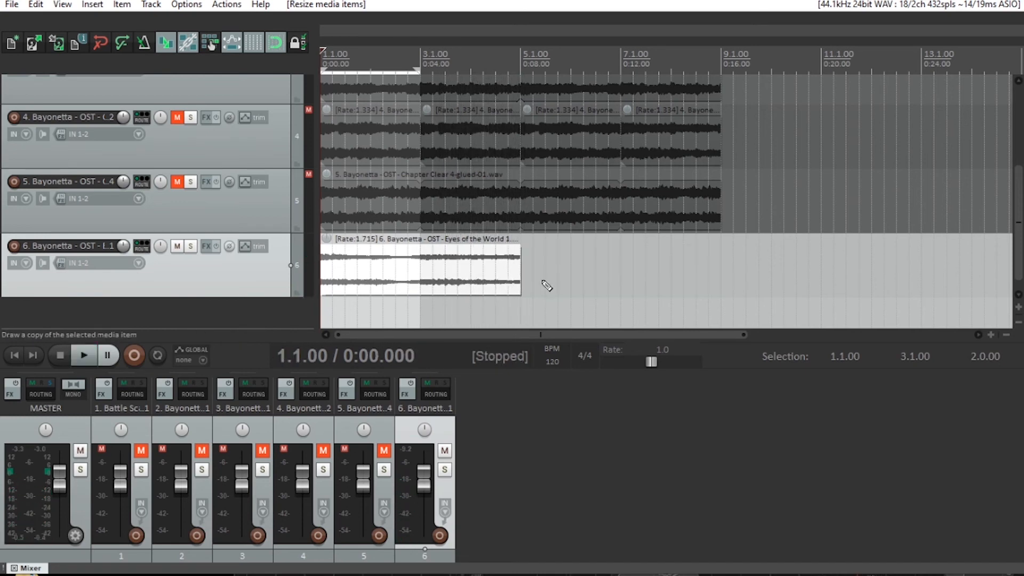
# Extend the four-bar Eyes of the World 1 item as a loop to 9.1.00 and audition it from the start
pyautogui.click(359, 267)
pyautogui.click(471, 275)
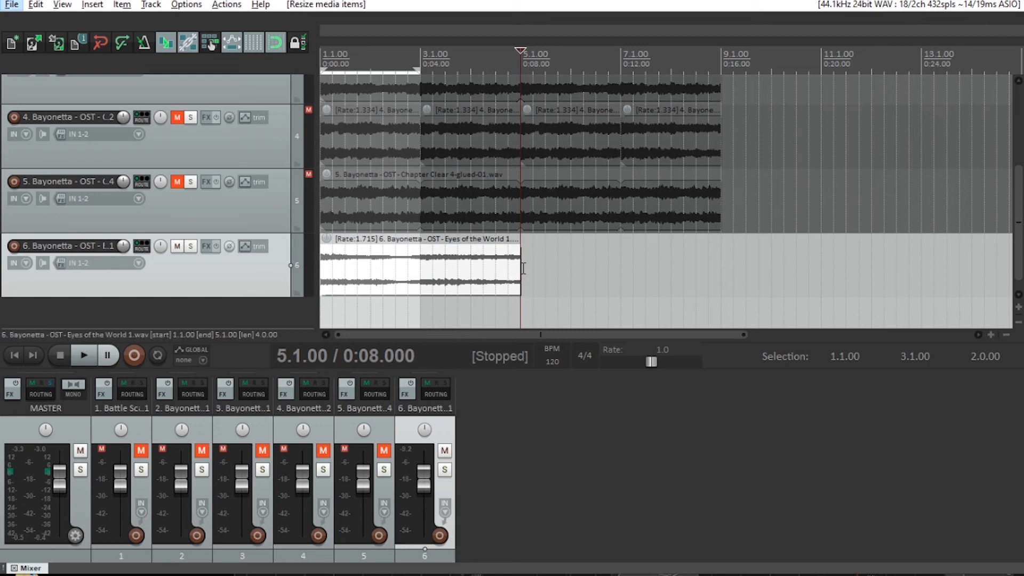
pyautogui.click(527, 269)
pyautogui.click(520, 270)
pyautogui.moveTo(520, 269); pyautogui.dragTo(722, 269)
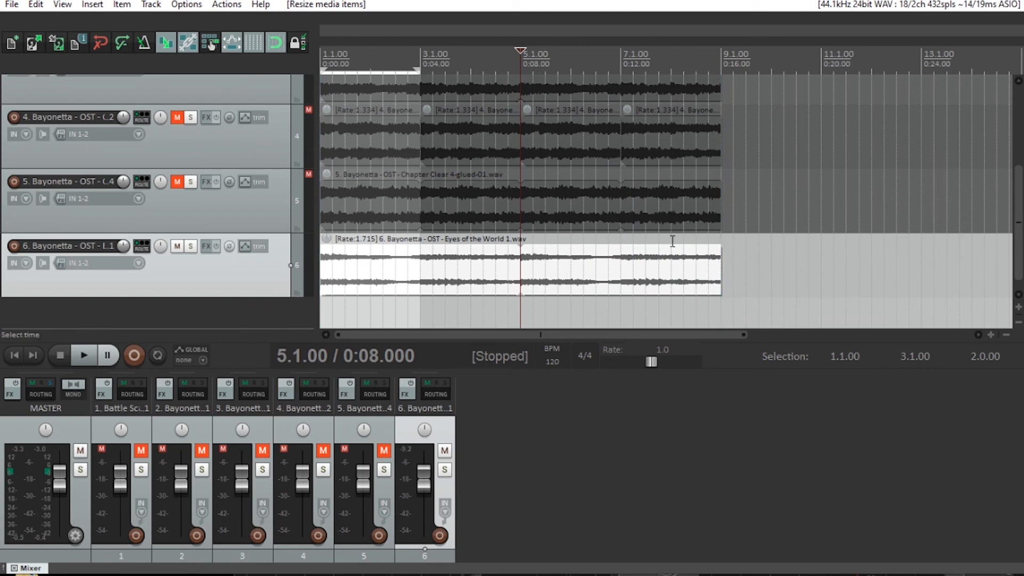
pyautogui.press('Home')
pyautogui.press('space')
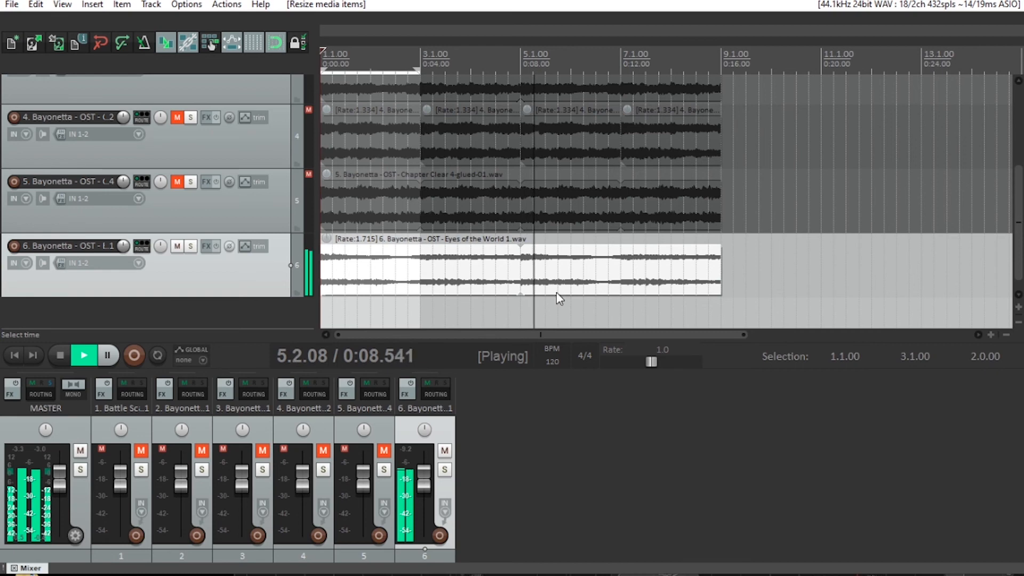
pyautogui.press('space')
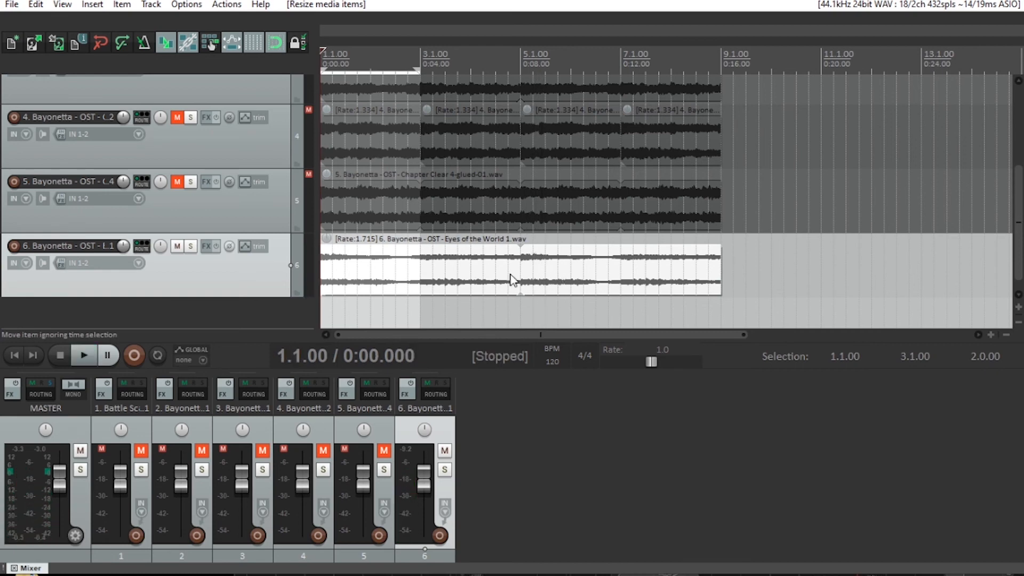
# Add an empty track 7 and import "7. Bayonetta - OST - Eyes of the World 2" onto it at 1.1.00
pyautogui.doubleClick(167, 313)
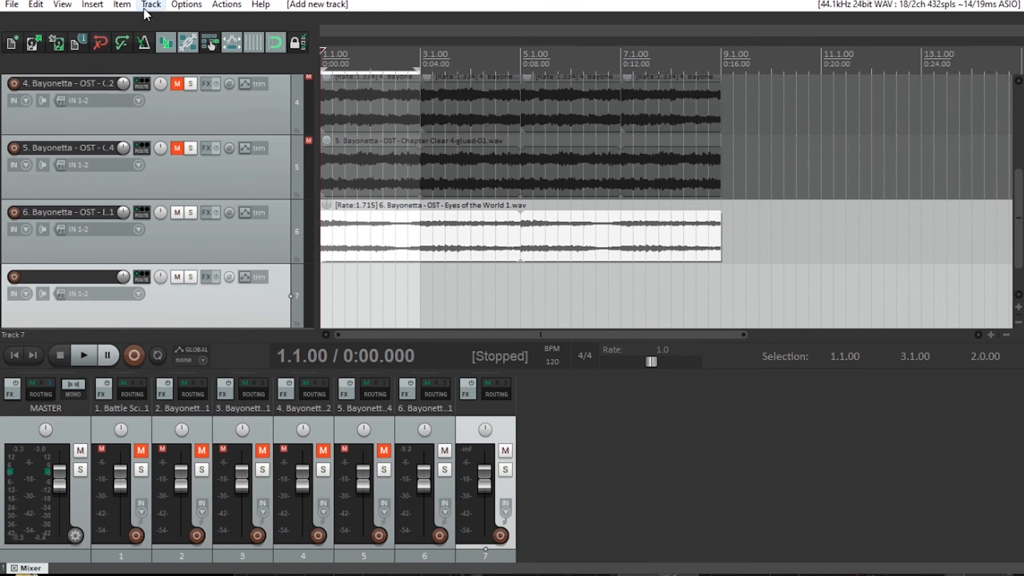
pyautogui.click(92, 4)
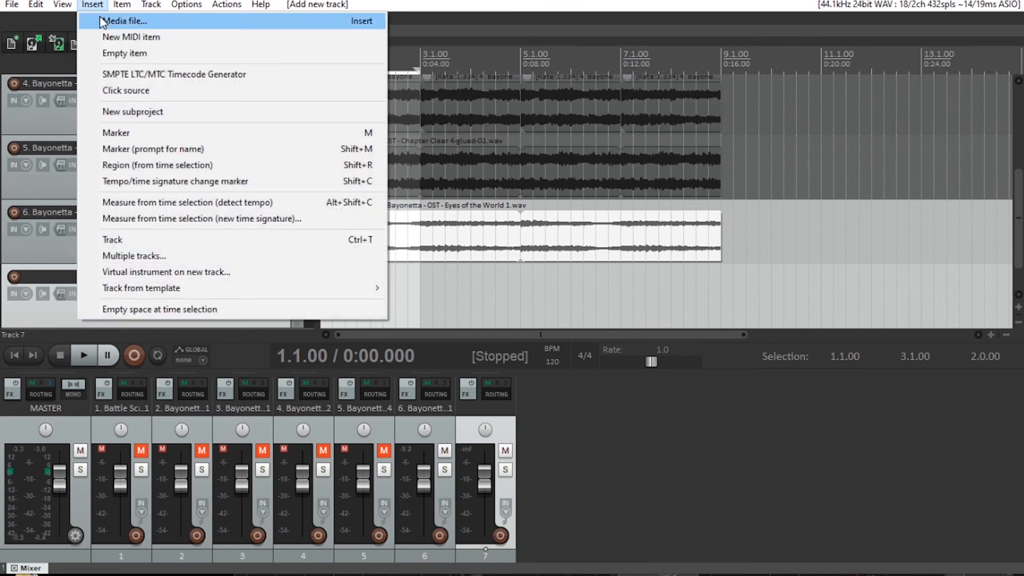
pyautogui.click(122, 4)
pyautogui.click(431, 238)
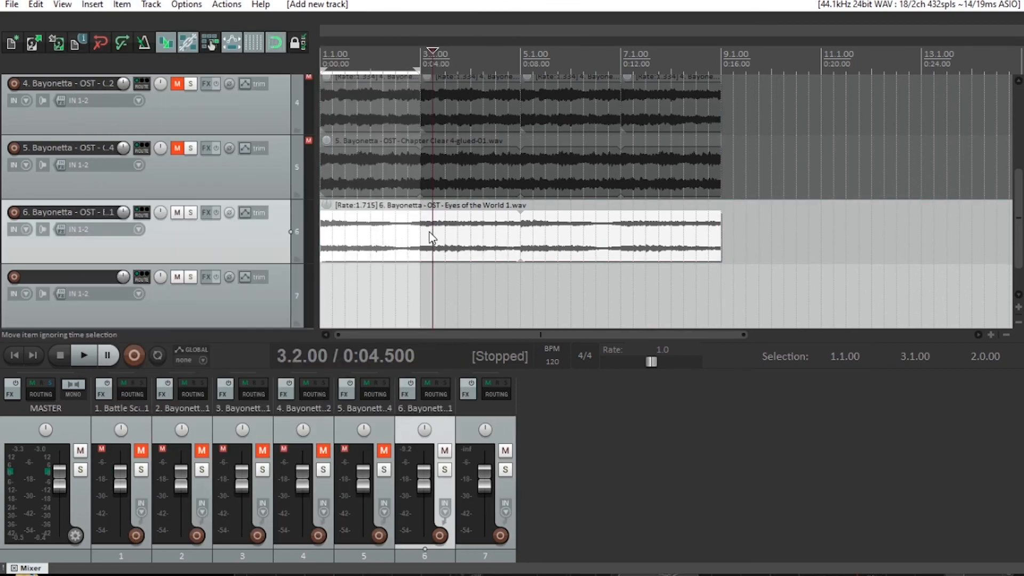
pyautogui.click(427, 291)
pyautogui.press('Home')
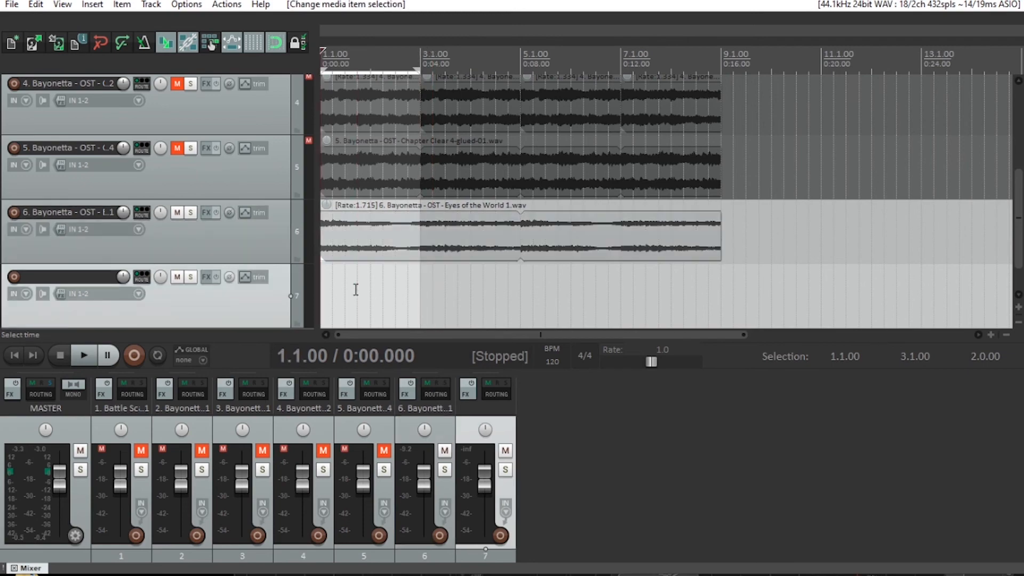
pyautogui.click(92, 4)
pyautogui.click(107, 21)
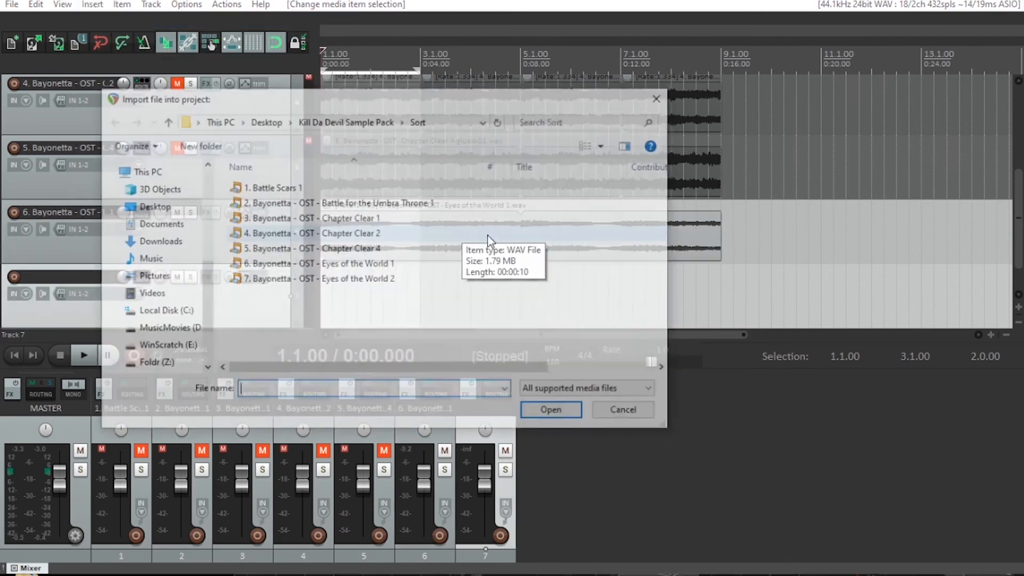
pyautogui.doubleClick(408, 283)
pyautogui.press('Home')
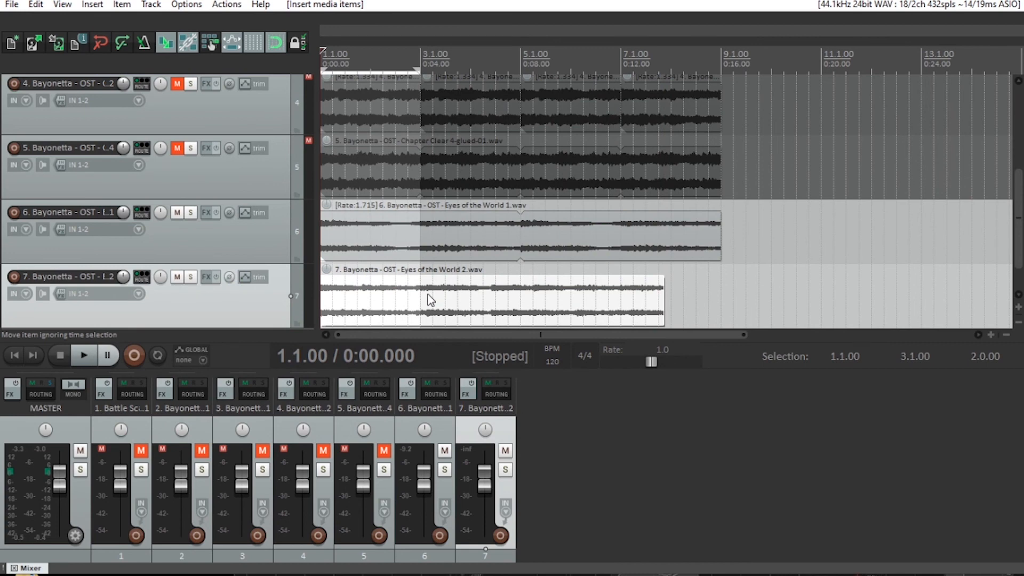
# Mute track 6 and audition the Eyes of the World 2 item on track 7 from the start
pyautogui.press('space')
pyautogui.press('space')
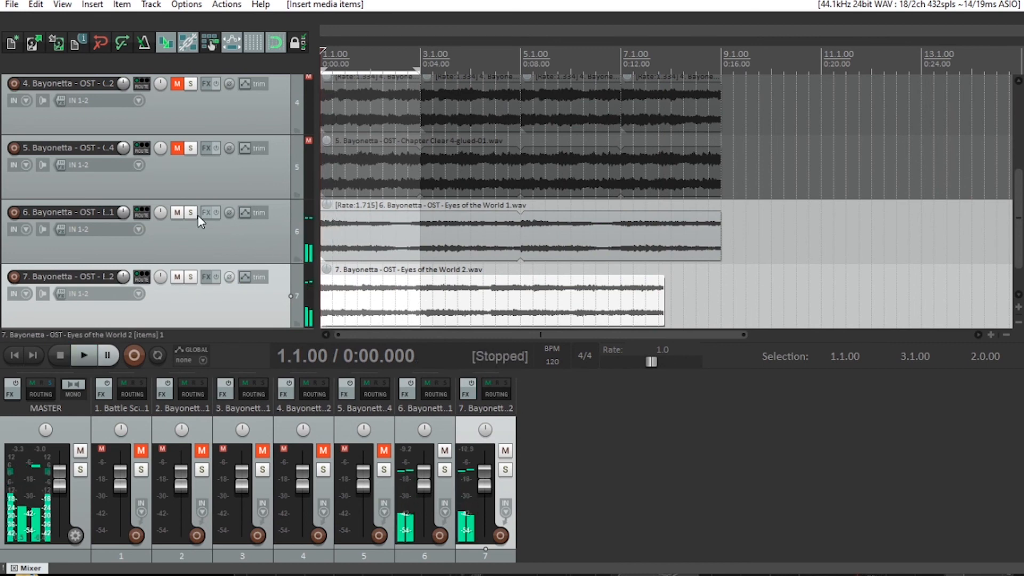
pyautogui.click(177, 212)
pyautogui.press('space')
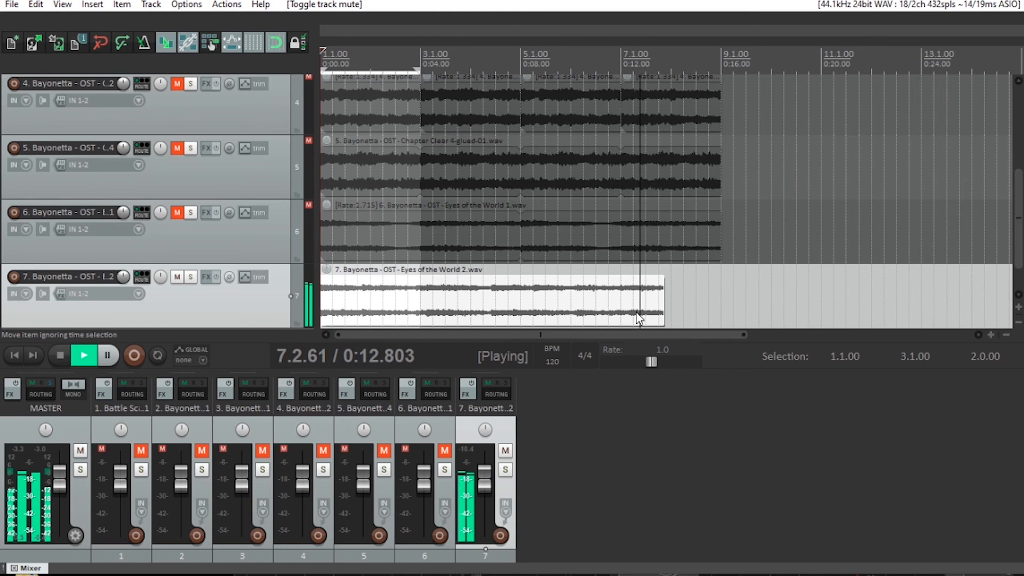
pyautogui.press('space')
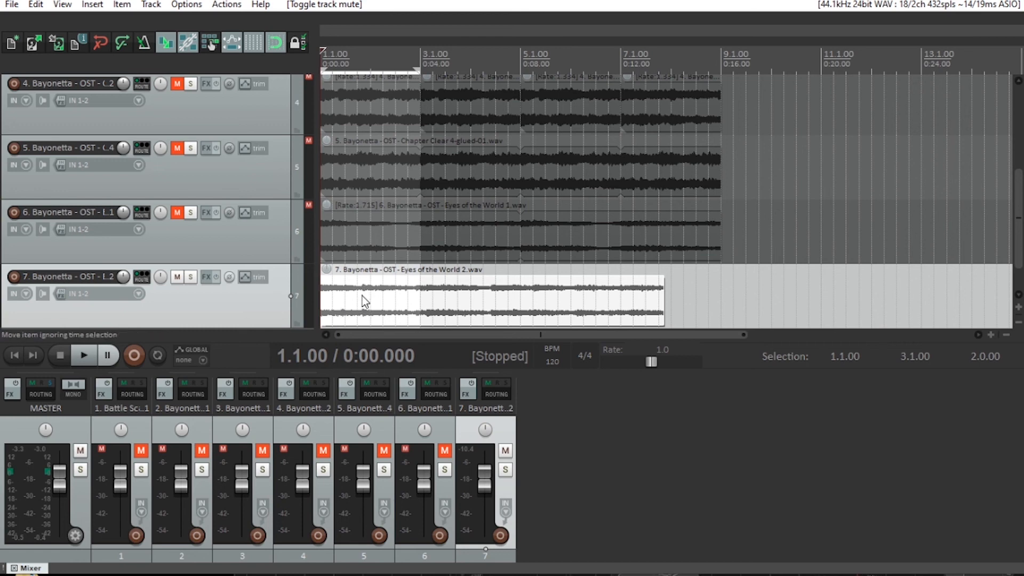
pyautogui.press('space')
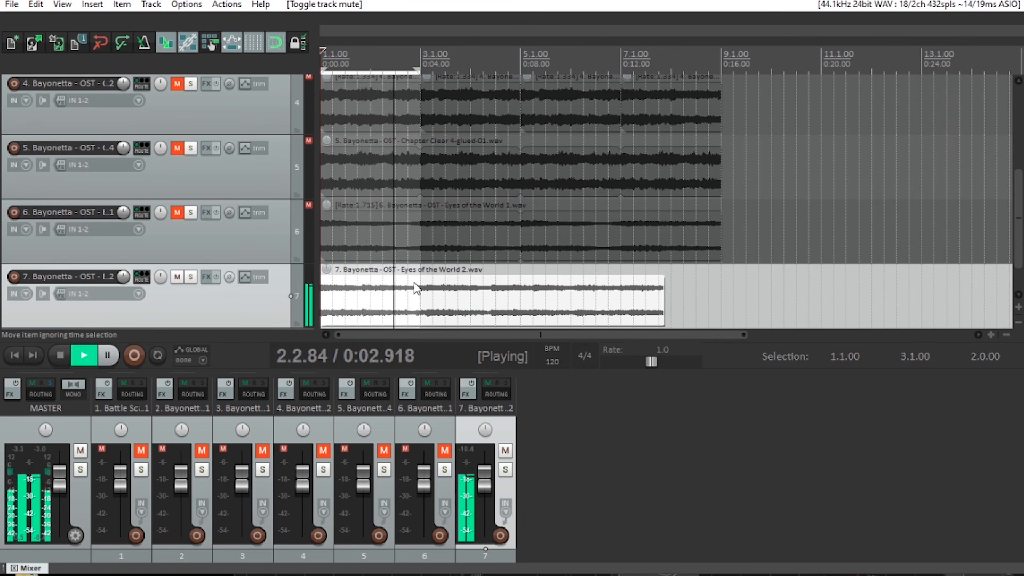
pyautogui.press('space')
# Stretch the Eyes of the World 2 item to end at 9.1.00, filling eight bars, and audition it
pyautogui.moveTo(665, 306); pyautogui.dragTo(721, 314)
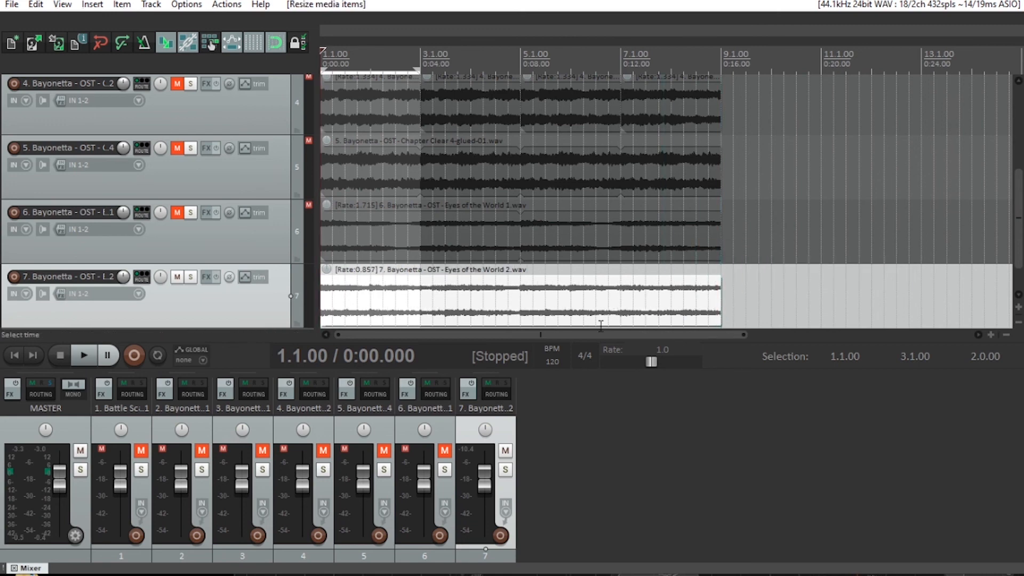
pyautogui.press('space')
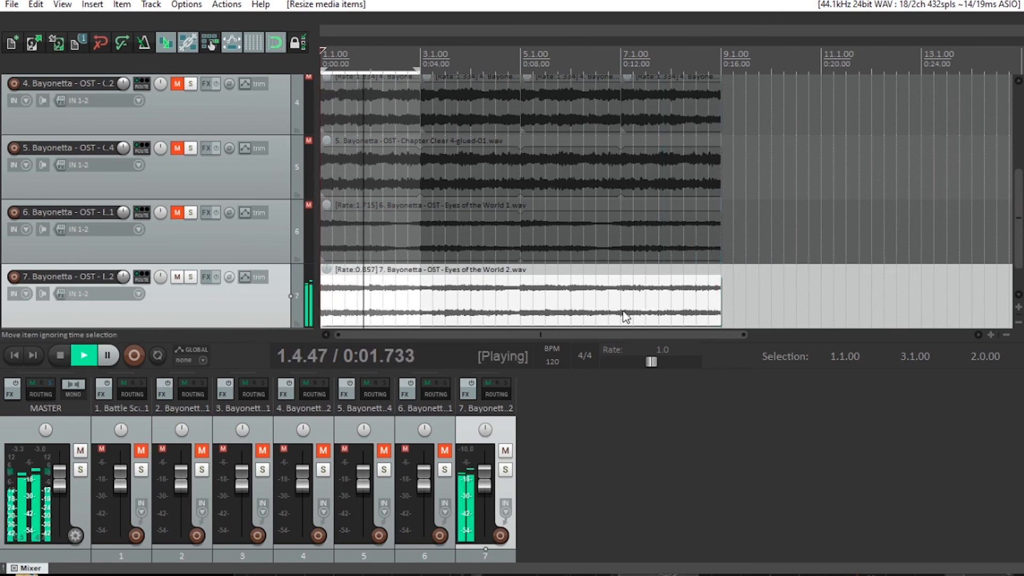
pyautogui.press('space')
# Try compressing the Eyes of the World 2 item to end at 5.1.00, audition it, and stretch it back to 9.1.00
pyautogui.moveTo(722, 306); pyautogui.dragTo(521, 310)
pyautogui.press('space')
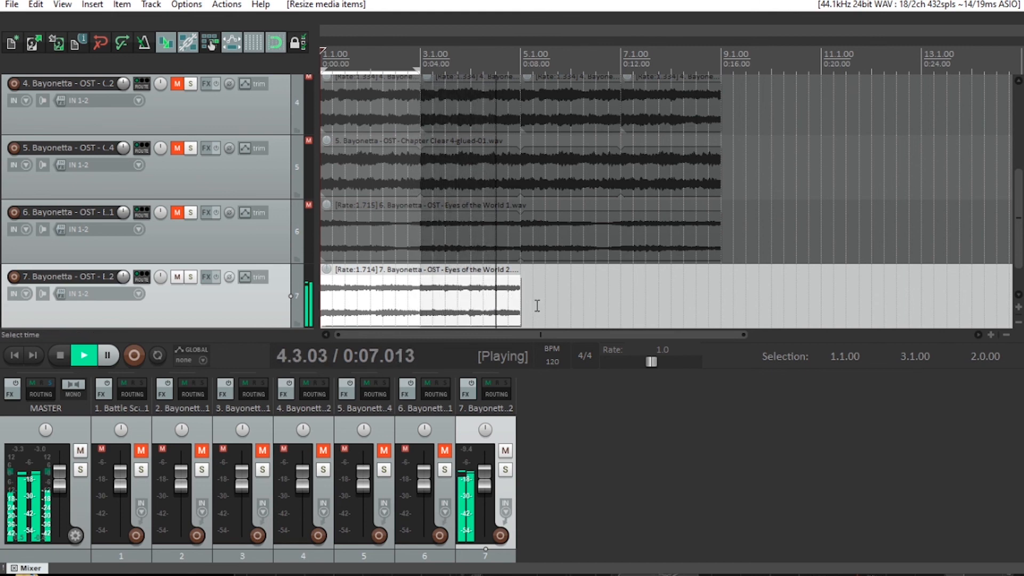
pyautogui.press('space')
pyautogui.moveTo(523, 299); pyautogui.dragTo(714, 295)
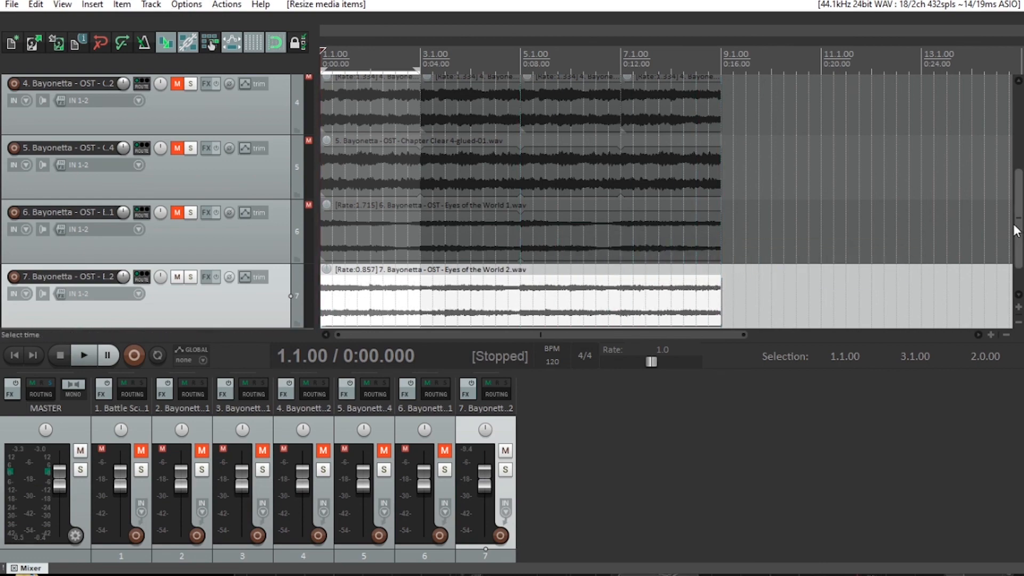
# Reduce the track heights until all seven tracks fit, and unmute tracks 1 to 6
pyautogui.scroll(-5, 803, 215)
pyautogui.moveTo(1021, 197); pyautogui.dragTo(1019, 110)
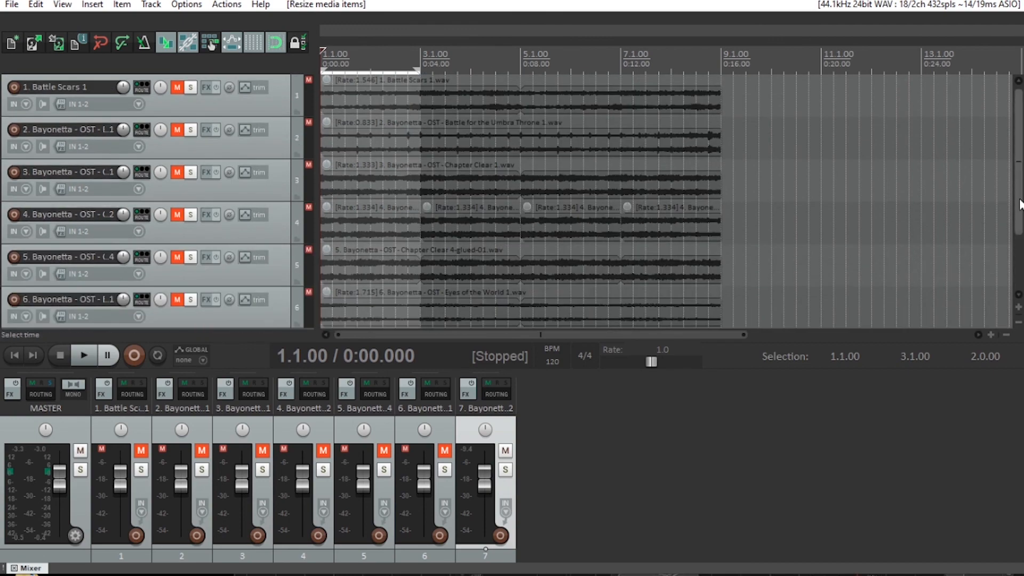
pyautogui.scroll(-4, 1019, 192)
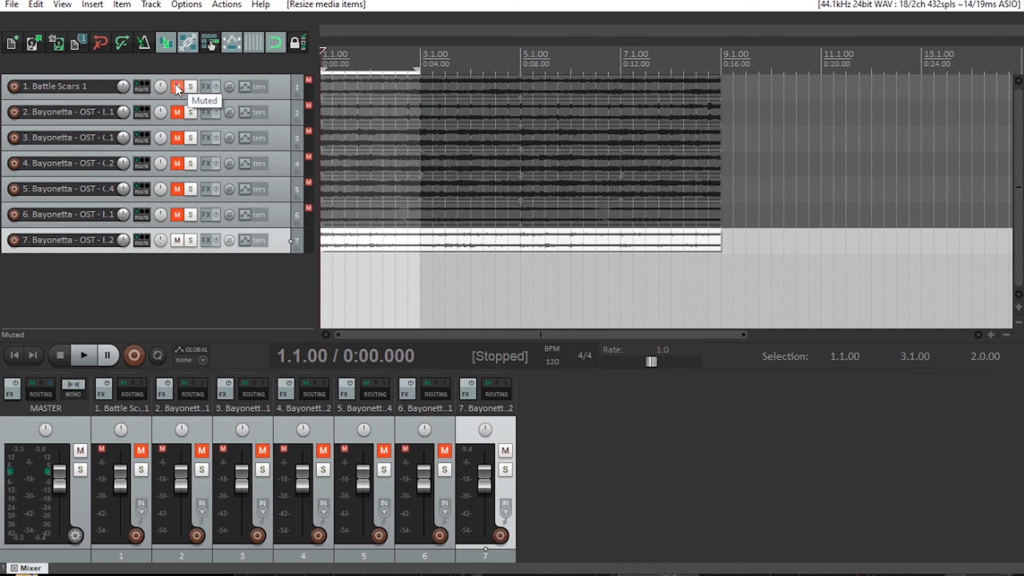
pyautogui.moveTo(177, 88); pyautogui.dragTo(183, 215)
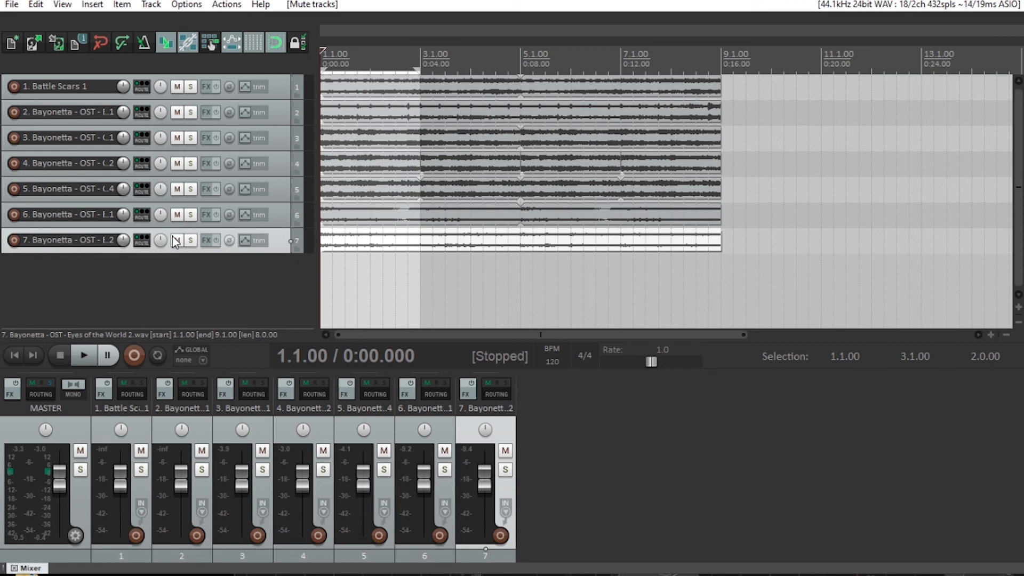
# Solo tracks 6 and 7 and play both Eyes of the World samples together from the start
pyautogui.click(192, 243)
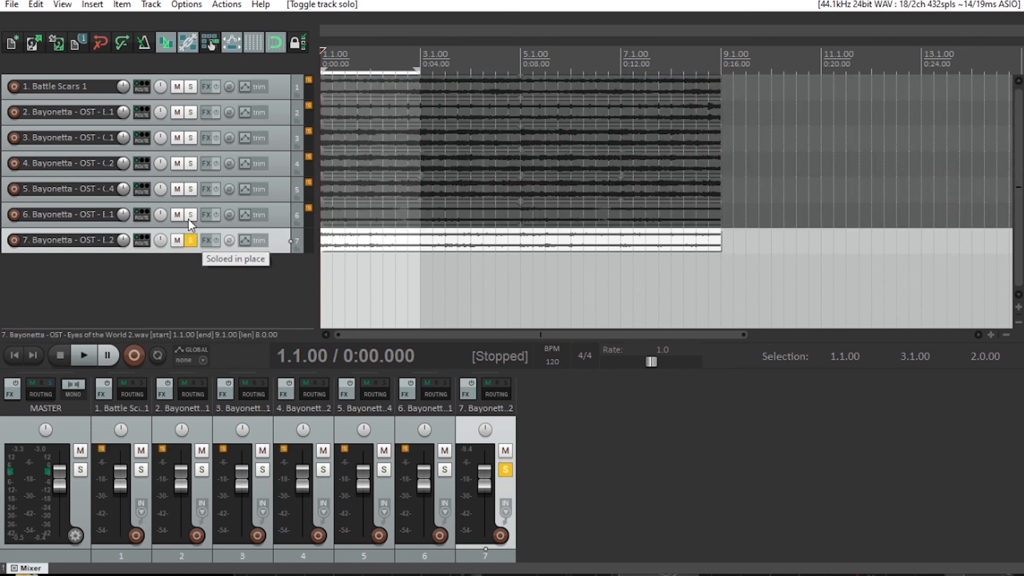
pyautogui.click(190, 216)
pyautogui.press('space')
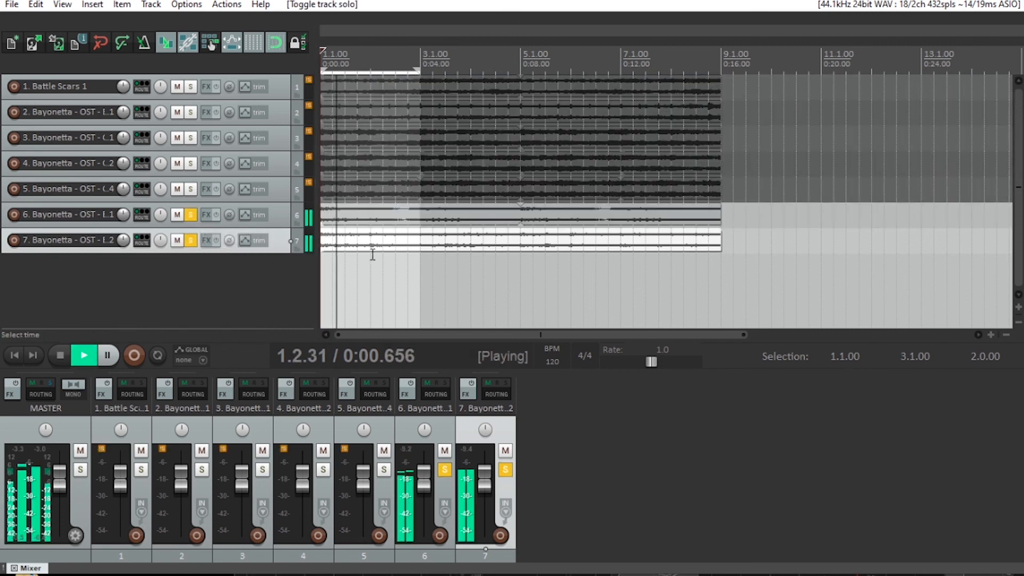
# During playback, unsolo track 6 and solo track 5 to hear Chapter Clear 4 together with track 7
pyautogui.click(188, 239)
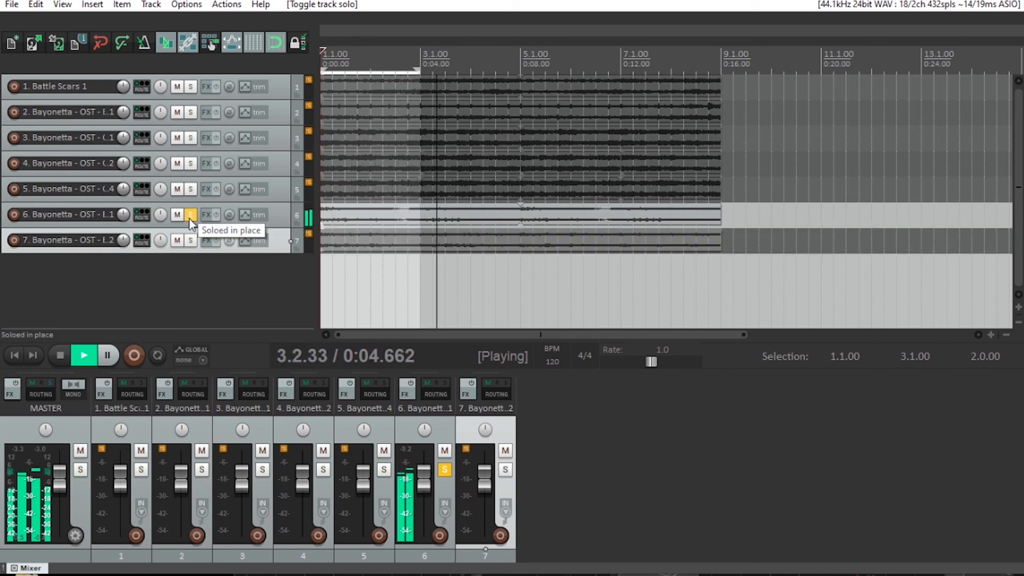
pyautogui.click(191, 242)
pyautogui.click(190, 214)
pyautogui.click(193, 190)
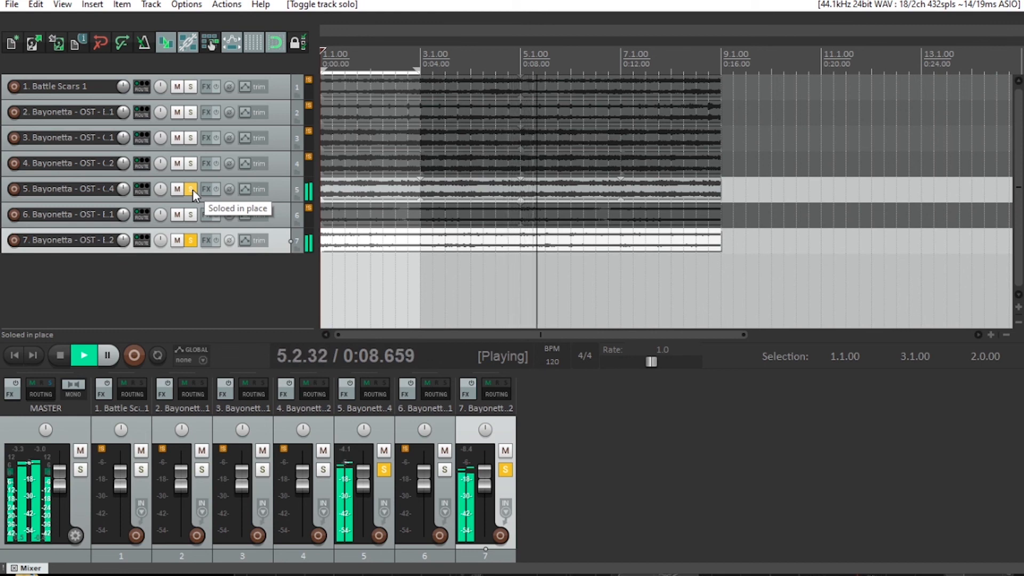
# During playback, switch the soloed pair from tracks 5 and 7 to tracks 3 and 5, and on to tracks 3 and 4
pyautogui.click(191, 240)
pyautogui.click(191, 138)
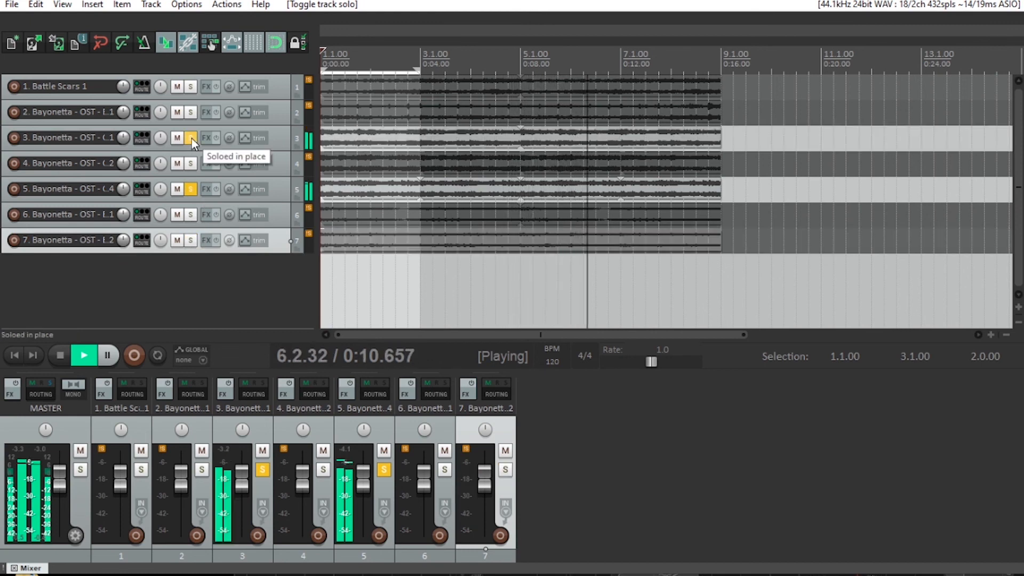
pyautogui.click(191, 163)
pyautogui.click(190, 189)
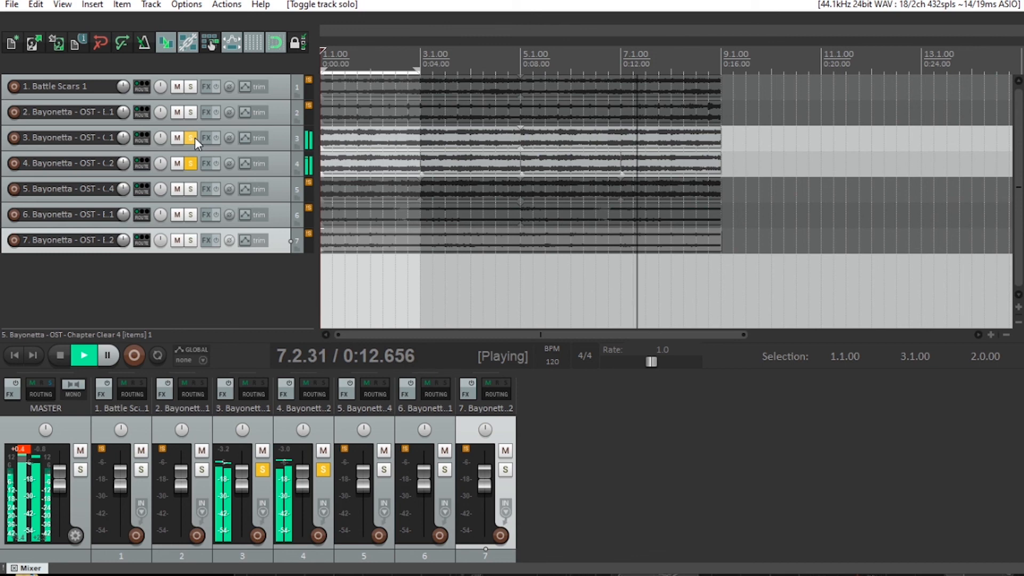
# Swap the solos over to tracks 1 and 2 to hear them together, stop playback, and clear all track solos
pyautogui.click(191, 112)
pyautogui.click(191, 138)
pyautogui.click(191, 86)
pyautogui.click(191, 163)
pyautogui.click(191, 112)
pyautogui.press('space')
pyautogui.click(191, 87)
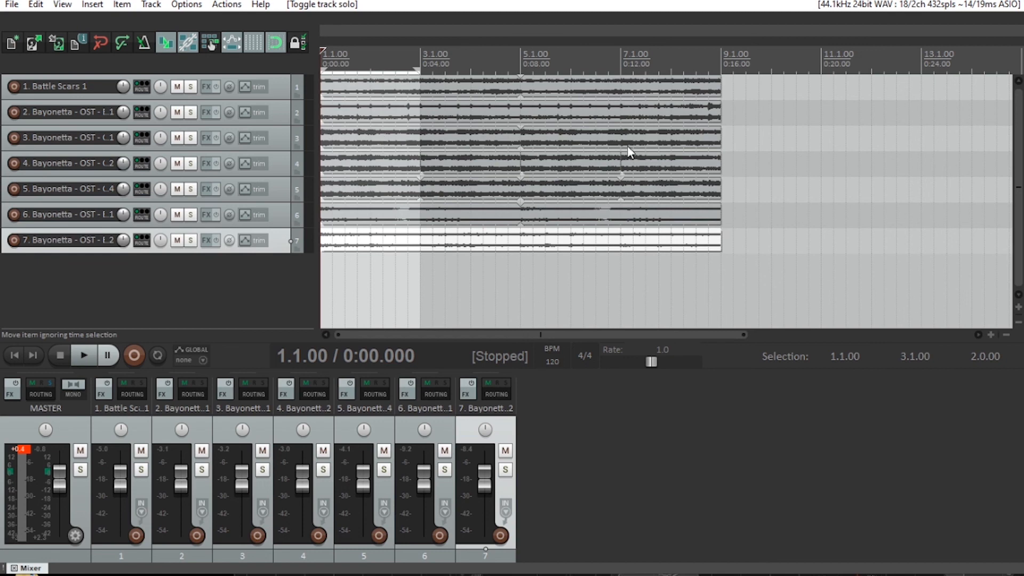
# Move the edit cursor to 3.1.00, back to the start at 1.1.00, and on to the samples' end at 9.1.00
pyautogui.click(525, 60)
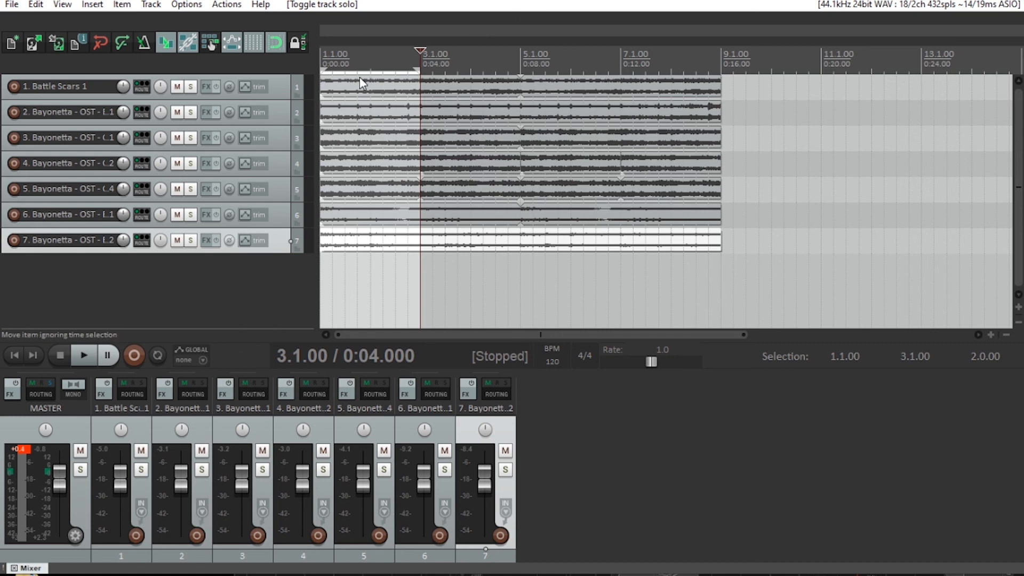
pyautogui.click(325, 56)
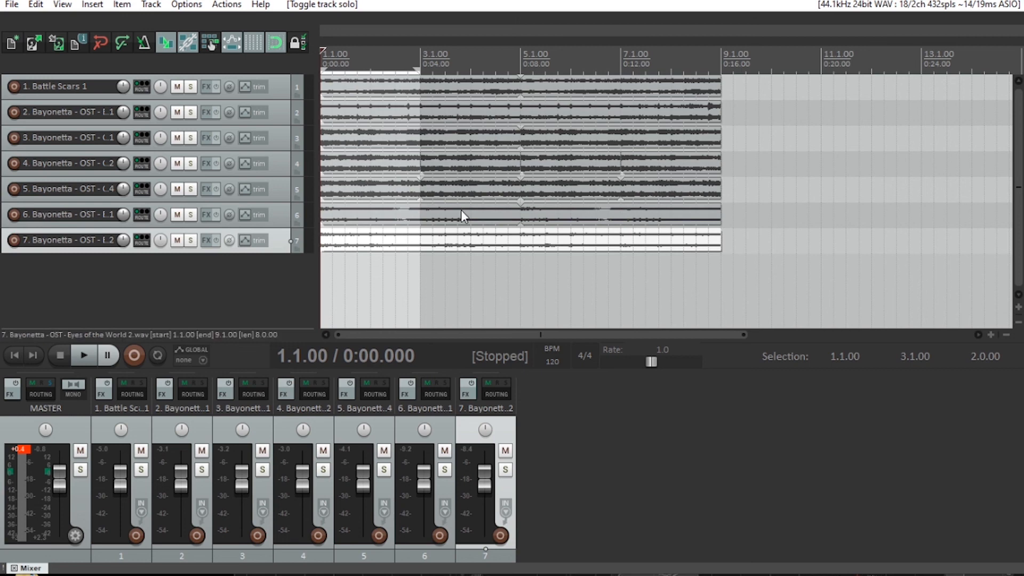
pyautogui.click(723, 58)
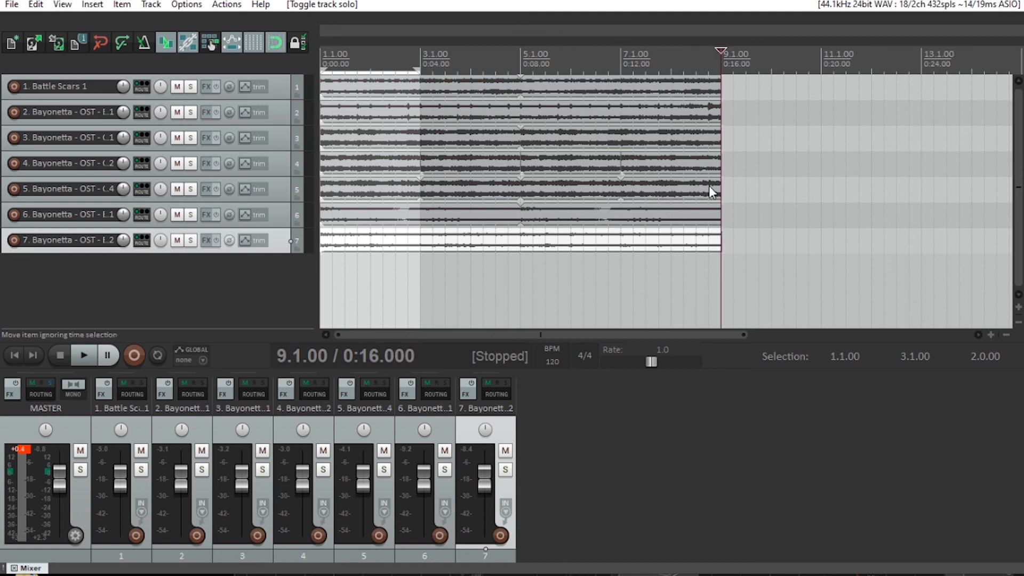